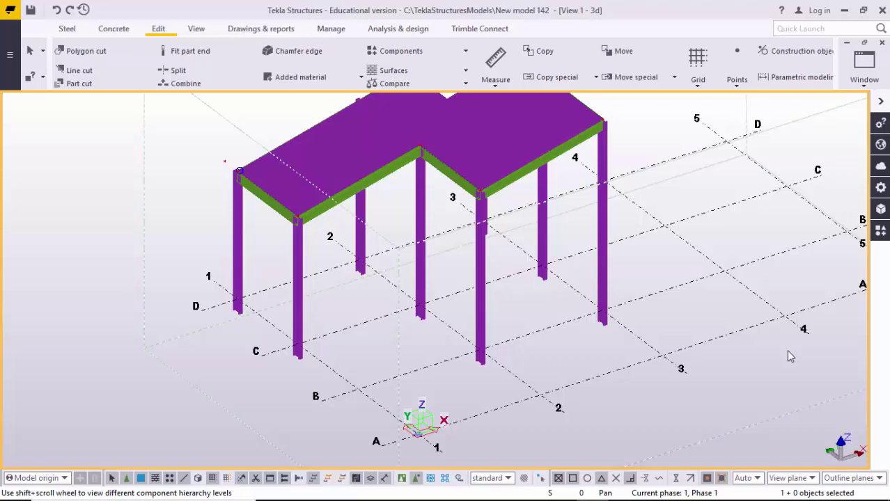
# - Examine the existing steel frame, its L-shaped ribbed deck and the rectangular opening in the deck from several directions
pyautogui.scroll(-2, 579, 312)
pyautogui.keyDown('ctrl'); pyautogui.moveTo(544, 284); pyautogui.dragTo(514, 259, button='middle'); pyautogui.keyUp('ctrl')
pyautogui.scroll(3, 513, 239)
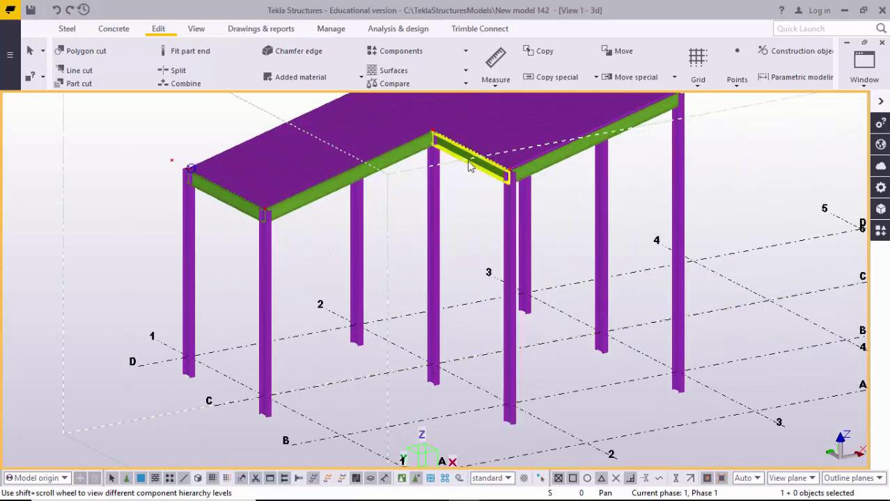
pyautogui.scroll(-3, 298, 224)
pyautogui.moveTo(408, 281); pyautogui.dragTo(380, 330, button='middle')
pyautogui.scroll(2, 389, 256)
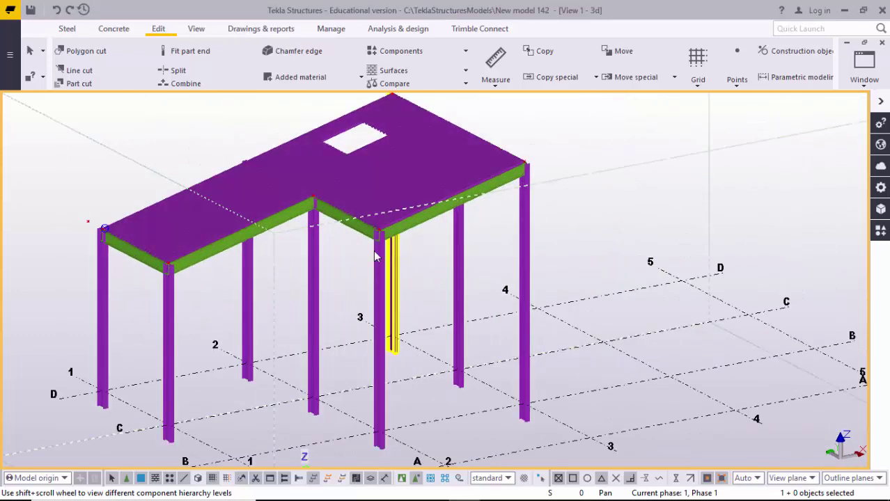
pyautogui.scroll(-2, 342, 268)
pyautogui.keyDown('ctrl'); pyautogui.moveTo(342, 275); pyautogui.dragTo(383, 295, button='middle'); pyautogui.keyUp('ctrl')
pyautogui.scroll(5, 383, 297)
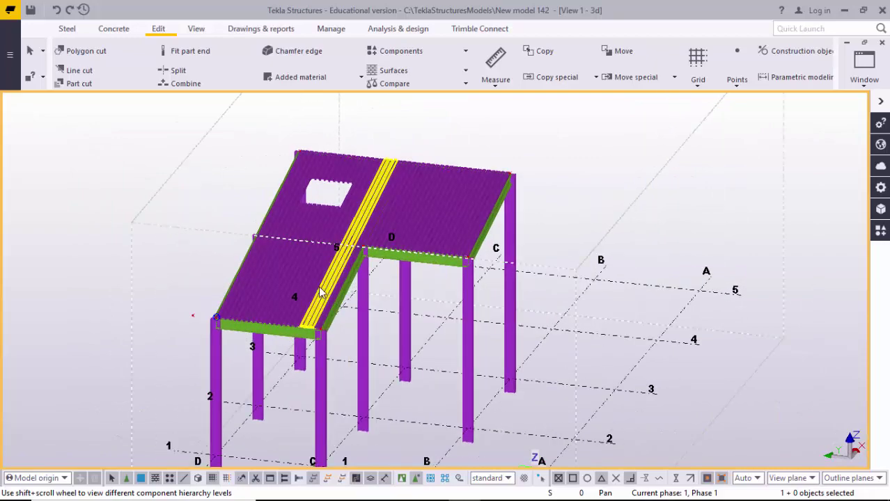
pyautogui.scroll(5, 226, 280)
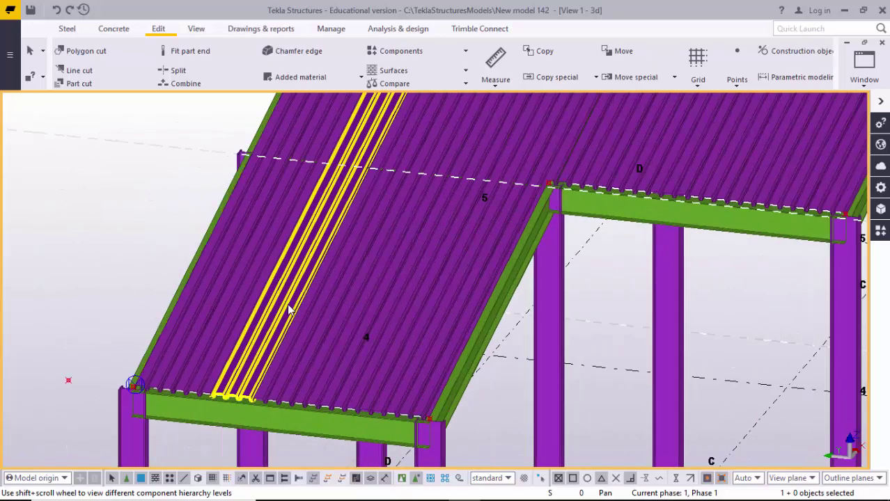
pyautogui.scroll(-4, 292, 308)
pyautogui.scroll(3, 438, 207)
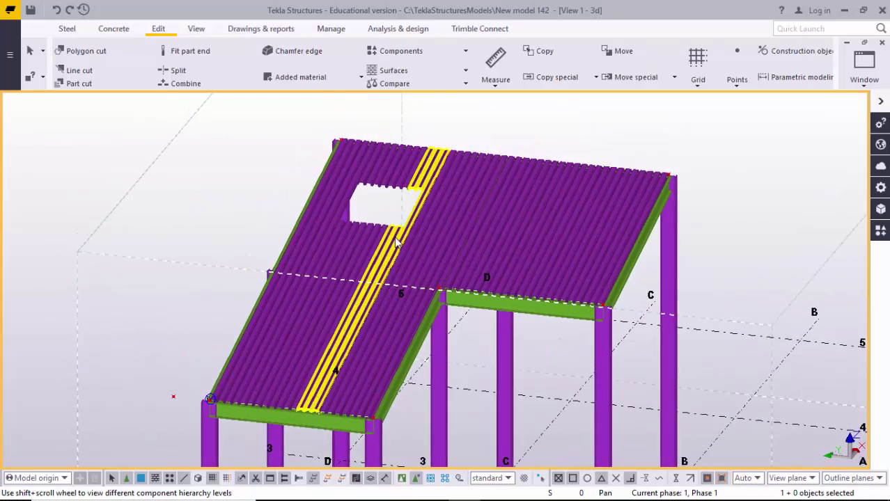
pyautogui.scroll(-3, 438, 207)
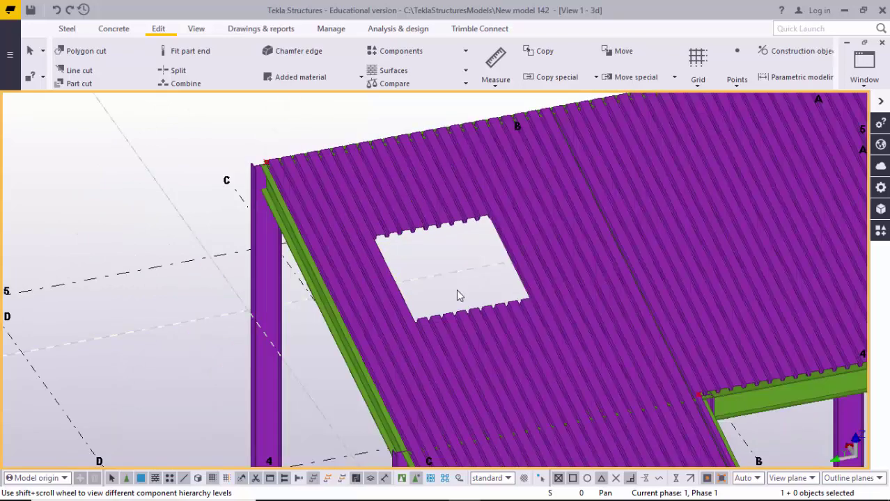
pyautogui.scroll(-2, 465, 239)
pyautogui.scroll(-3, 458, 259)
pyautogui.keyDown('ctrl'); pyautogui.moveTo(474, 330); pyautogui.dragTo(491, 303, button='middle'); pyautogui.keyUp('ctrl')
pyautogui.scroll(2, 491, 303)
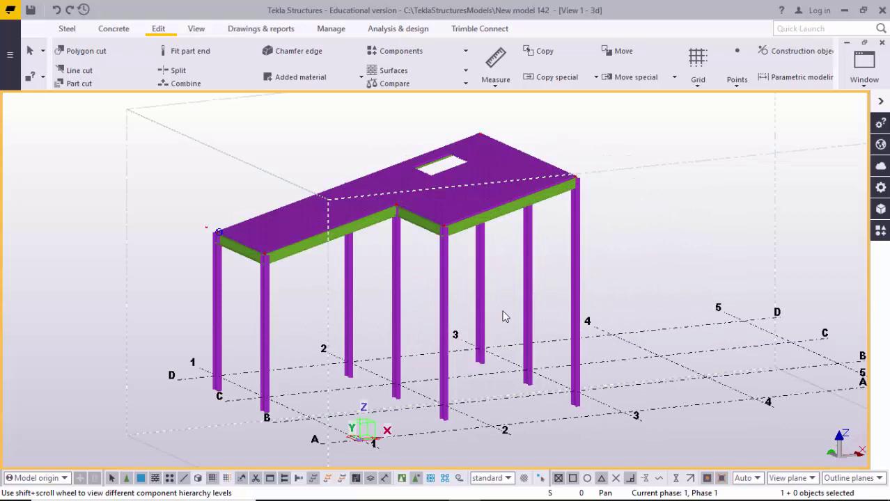
pyautogui.scroll(-2, 492, 305)
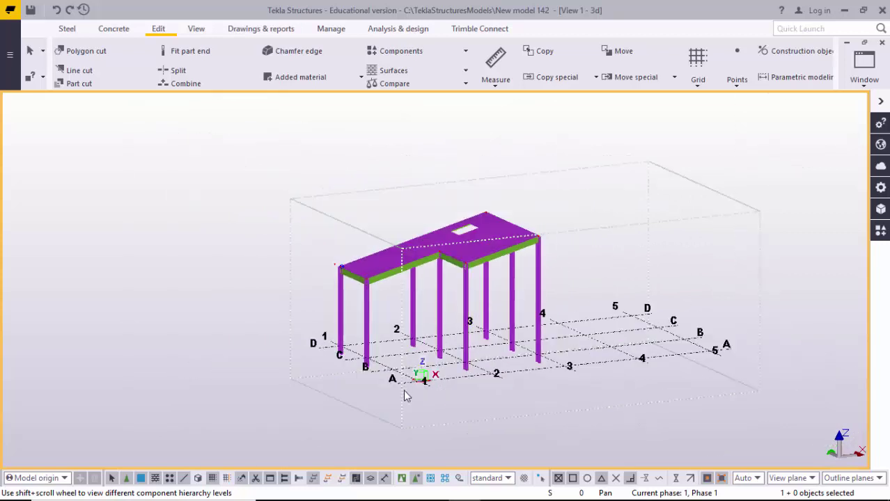
# - Switch to the web browser and look through the Tekla tutorial videos uploaded on the open YouTube channel
pyautogui.moveTo(404, 497)
pyautogui.click(439, 492)
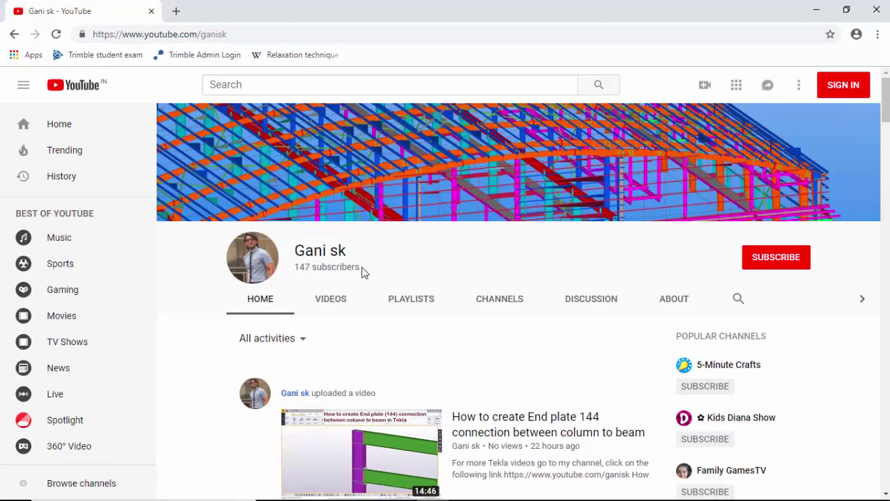
pyautogui.scroll(-5, 361, 272)
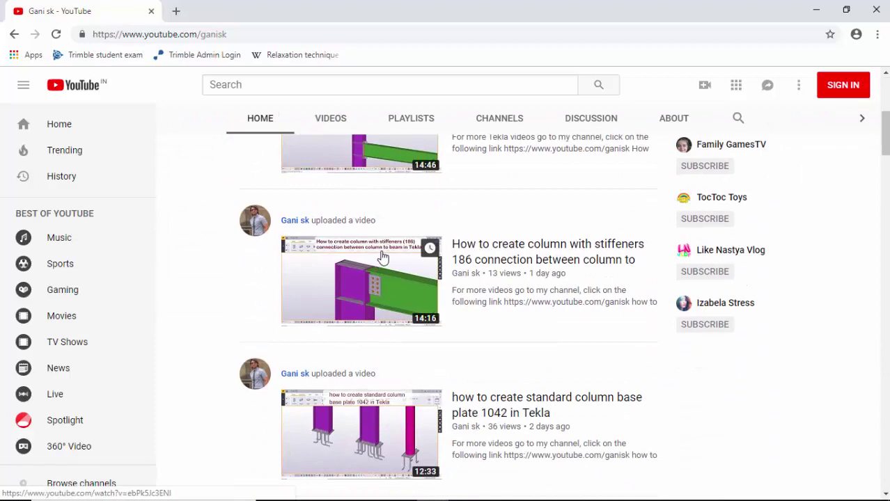
pyautogui.scroll(-7, 382, 257)
pyautogui.scroll(-6, 384, 256)
pyautogui.scroll(-3, 385, 264)
pyautogui.scroll(12, 384, 274)
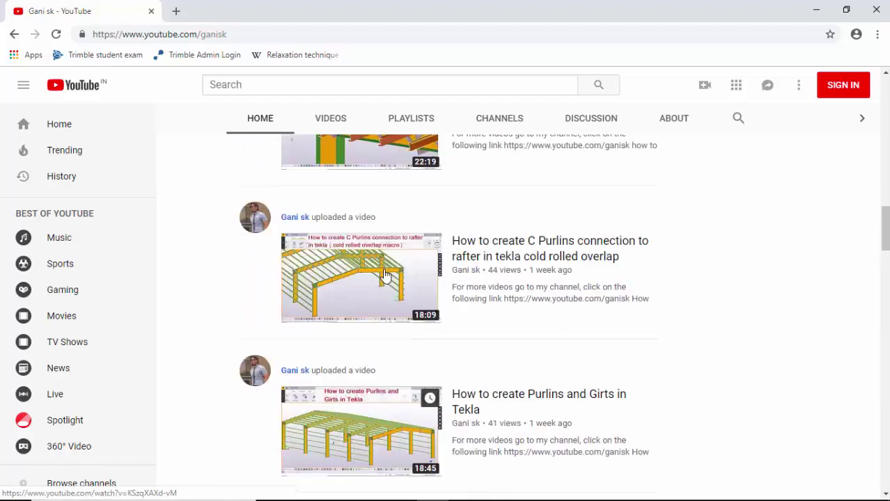
pyautogui.scroll(10, 385, 275)
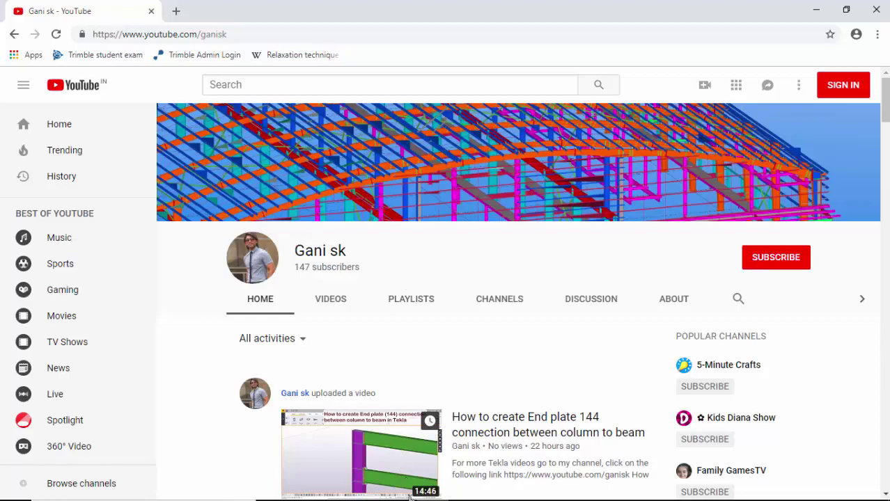
# - Switch back to Tekla Structures and delete all existing columns, beams and deck panels, keeping only the grid
pyautogui.click(464, 489)
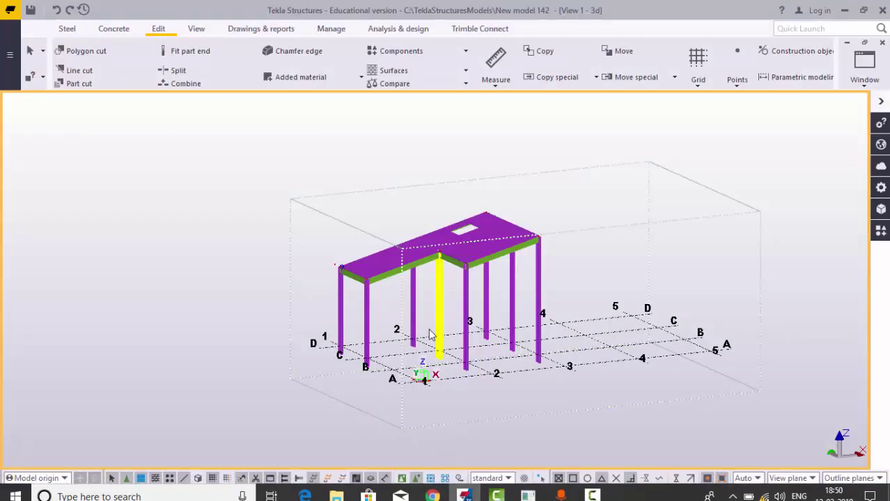
pyautogui.scroll(-1, 367, 273)
pyautogui.keyDown('ctrl'); pyautogui.moveTo(367, 273); pyautogui.dragTo(382, 318, button='middle'); pyautogui.keyUp('ctrl')
pyautogui.scroll(5, 382, 307)
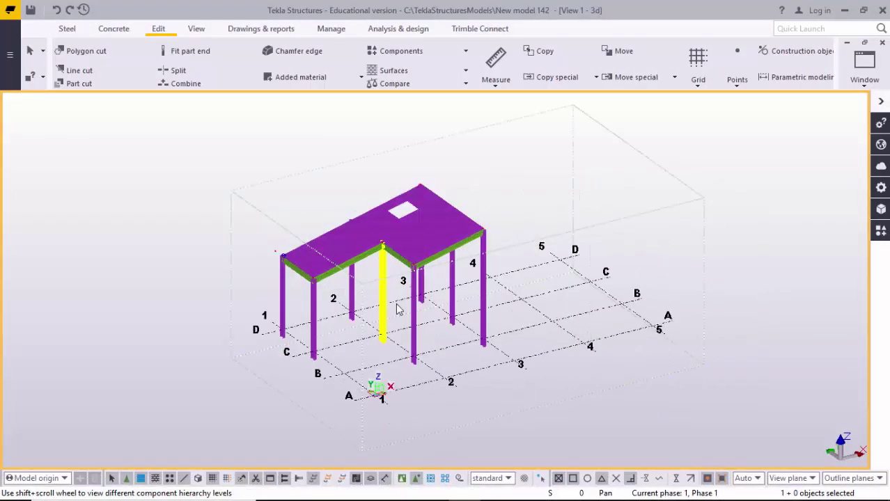
pyautogui.keyDown('ctrl'); pyautogui.moveTo(423, 277); pyautogui.dragTo(447, 290, button='middle'); pyautogui.keyUp('ctrl')
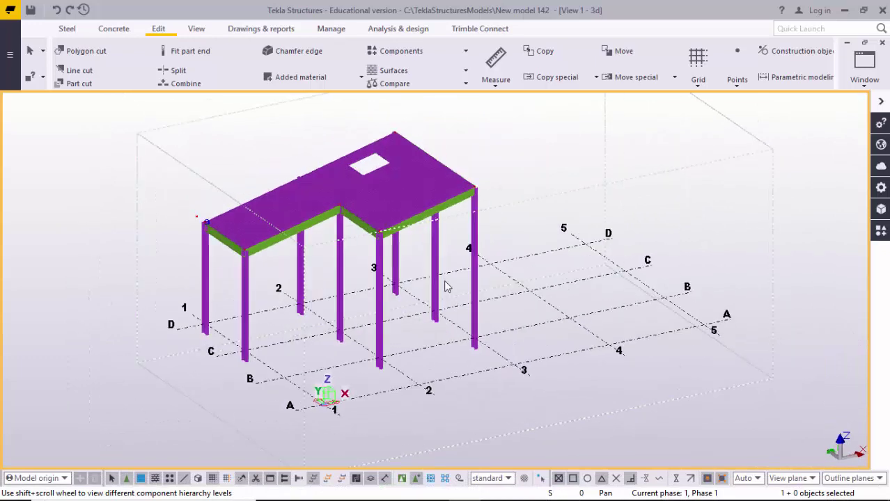
pyautogui.keyDown('ctrl'); pyautogui.moveTo(483, 261); pyautogui.dragTo(422, 258, button='middle'); pyautogui.keyUp('ctrl')
pyautogui.scroll(-4, 460, 234)
pyautogui.moveTo(537, 234); pyautogui.dragTo(315, 160)
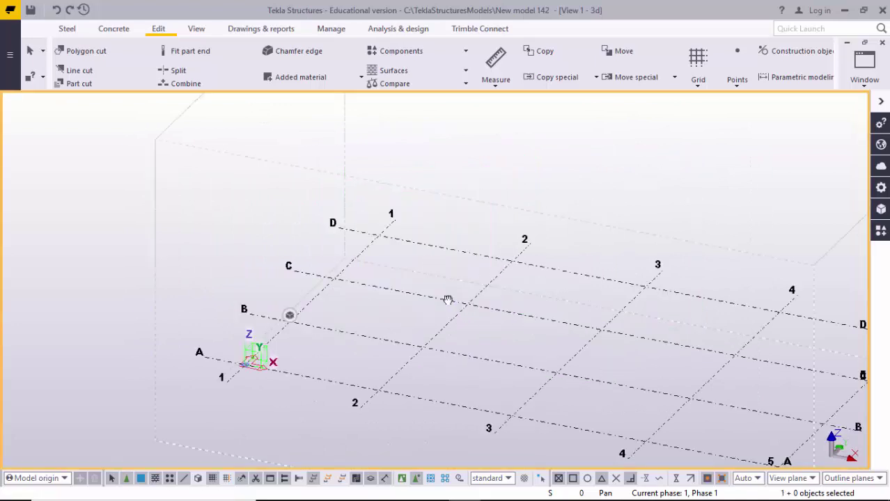
# - Place a steel column at the intersection of grid lines D and 1
pyautogui.moveTo(447, 300); pyautogui.dragTo(516, 303, button='middle')
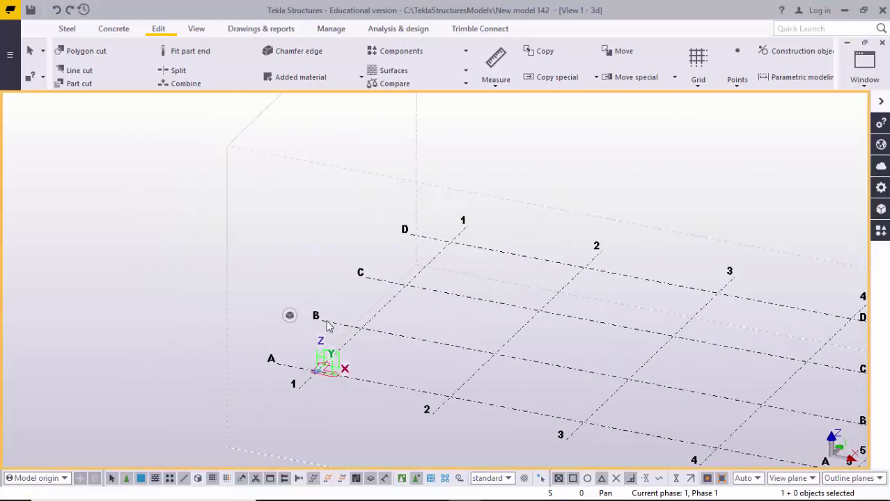
pyautogui.scroll(-5, 429, 308)
pyautogui.scroll(2, 451, 293)
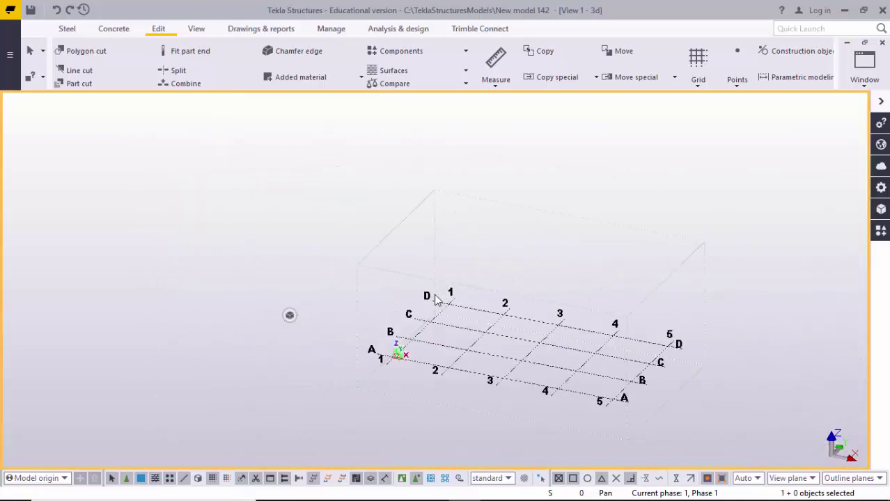
pyautogui.click(66, 30)
pyautogui.click(76, 64)
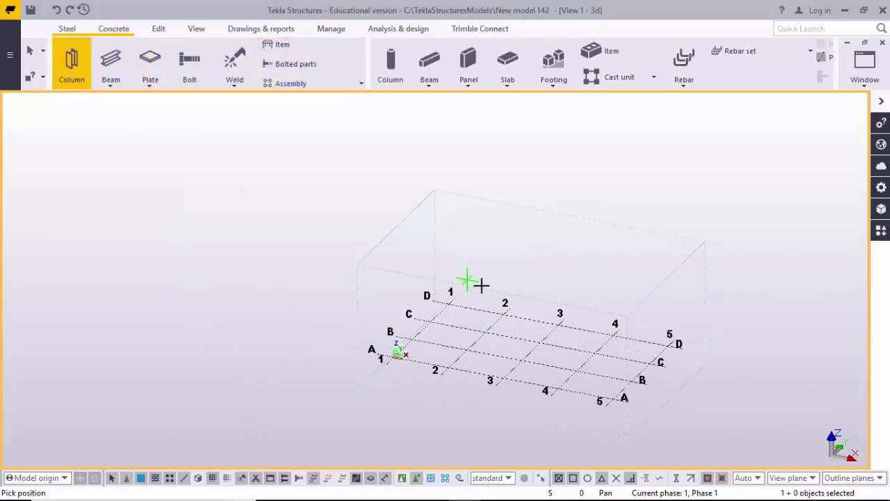
pyautogui.scroll(3, 422, 275)
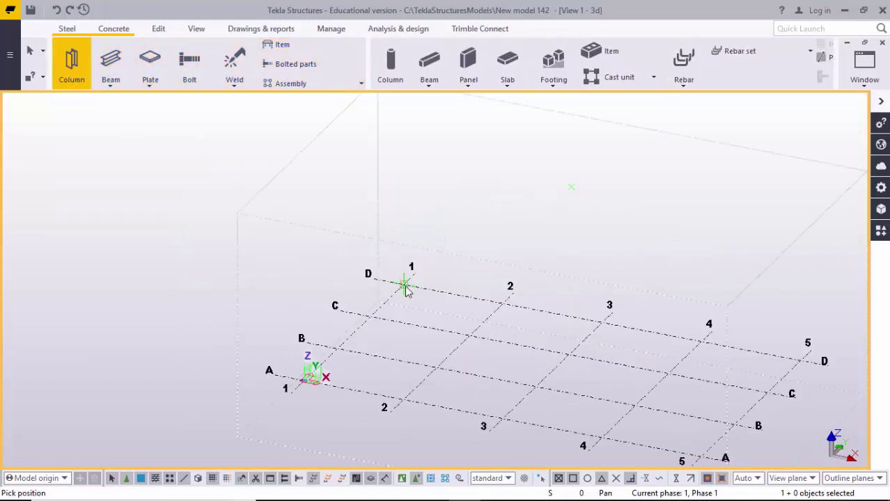
pyautogui.click(404, 285)
pyautogui.rightClick(473, 223)
pyautogui.click(513, 224)
pyautogui.scroll(2, 391, 238)
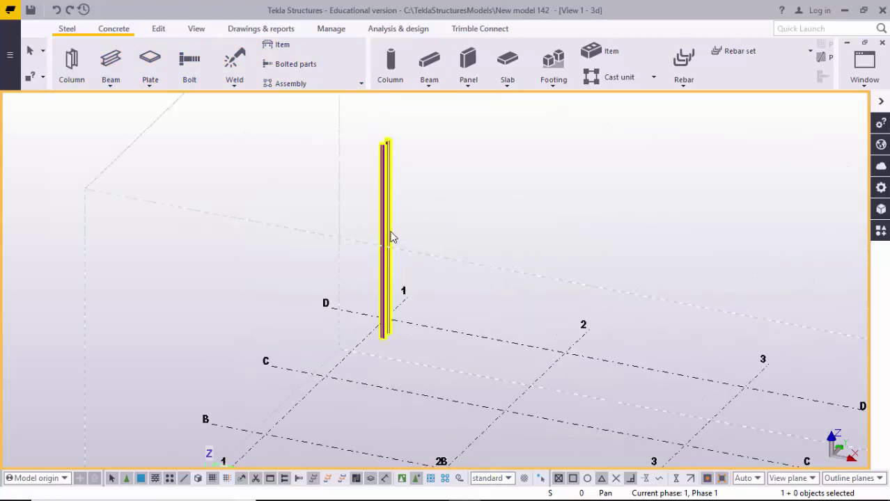
# - Set the bottom level of the column at D-1 to 0 and apply the change
pyautogui.doubleClick(387, 228)
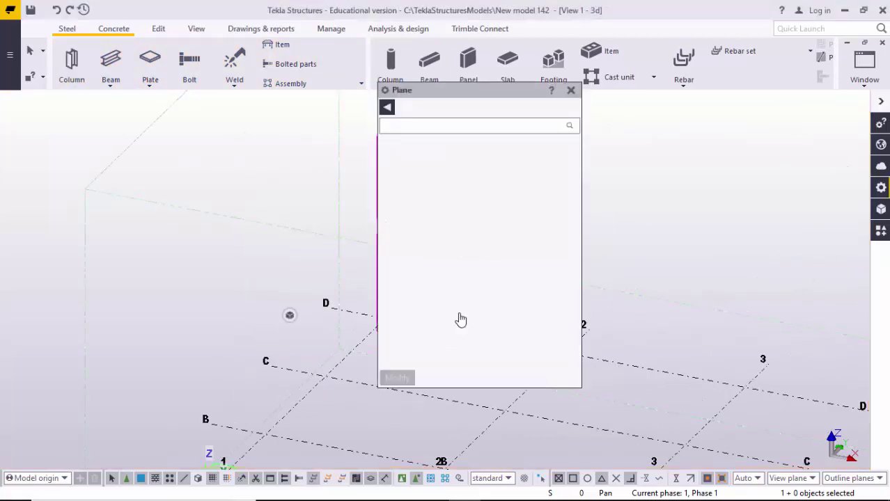
pyautogui.moveTo(472, 358); pyautogui.dragTo(373, 360)
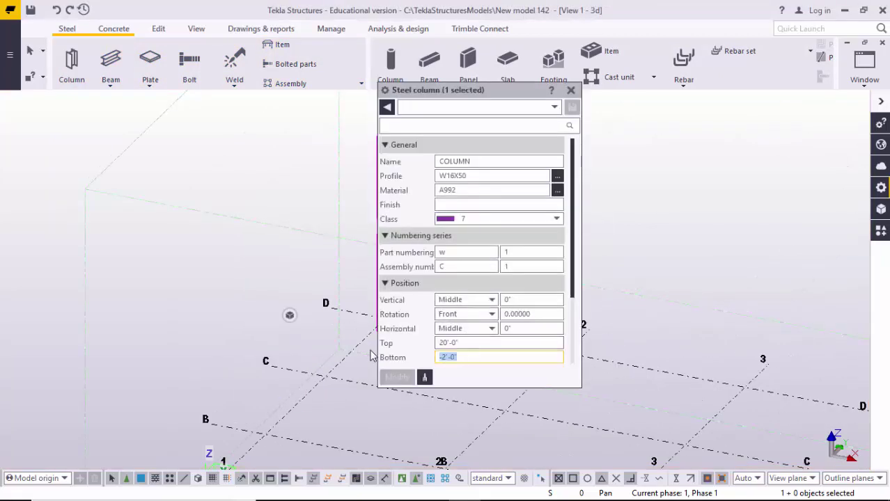
pyautogui.write('0')
pyautogui.click(397, 377)
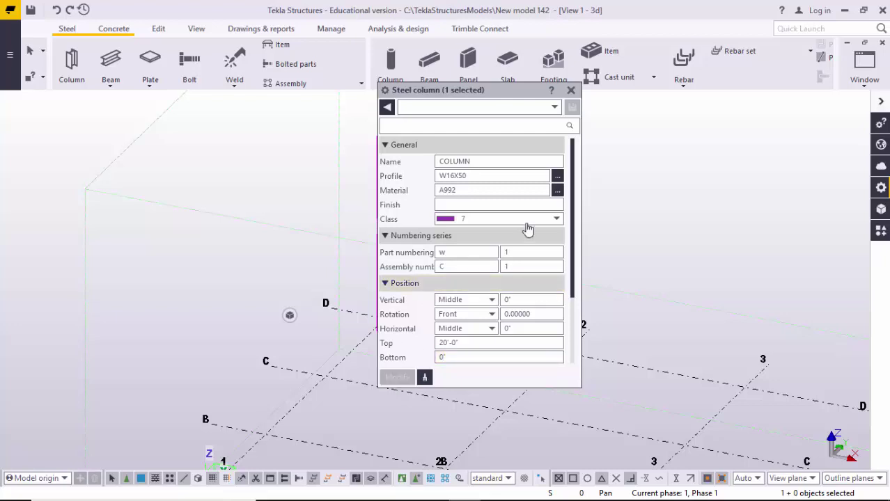
pyautogui.click(571, 90)
# - Place steel columns at grid intersections C-1, C-2, B-2 and B-3
pyautogui.scroll(-2, 544, 234)
pyautogui.keyDown('ctrl'); pyautogui.moveTo(514, 259); pyautogui.dragTo(351, 285, button='middle'); pyautogui.keyUp('ctrl')
pyautogui.scroll(-1, 451, 280)
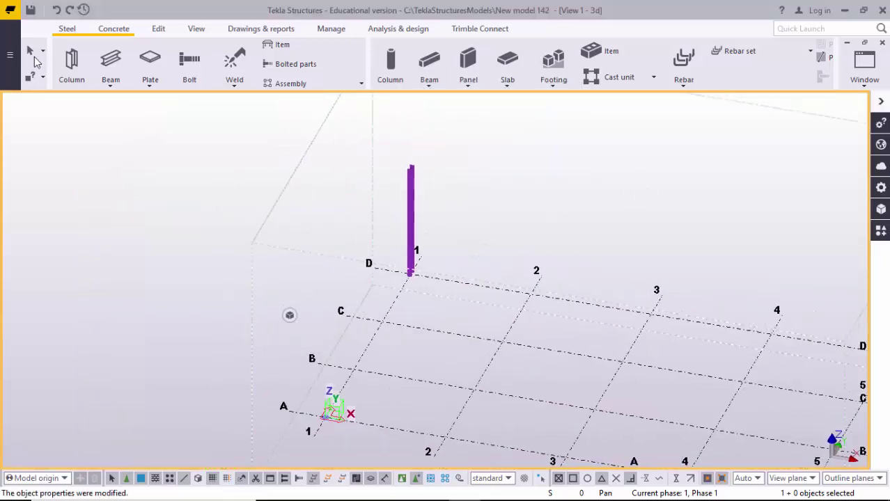
pyautogui.click(71, 63)
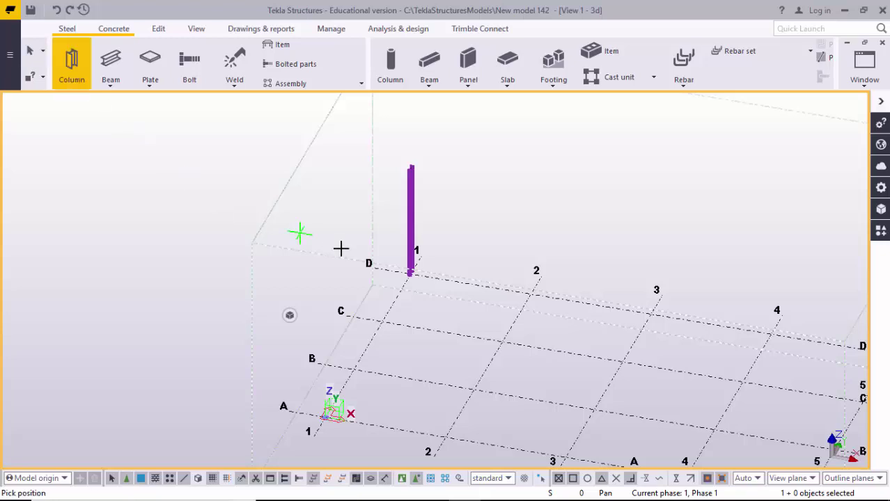
pyautogui.click(382, 320)
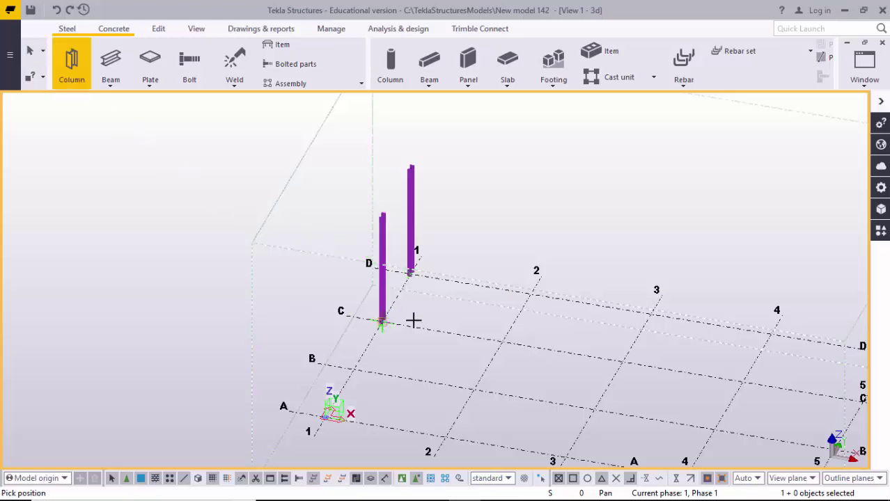
pyautogui.click(477, 382)
pyautogui.click(569, 407)
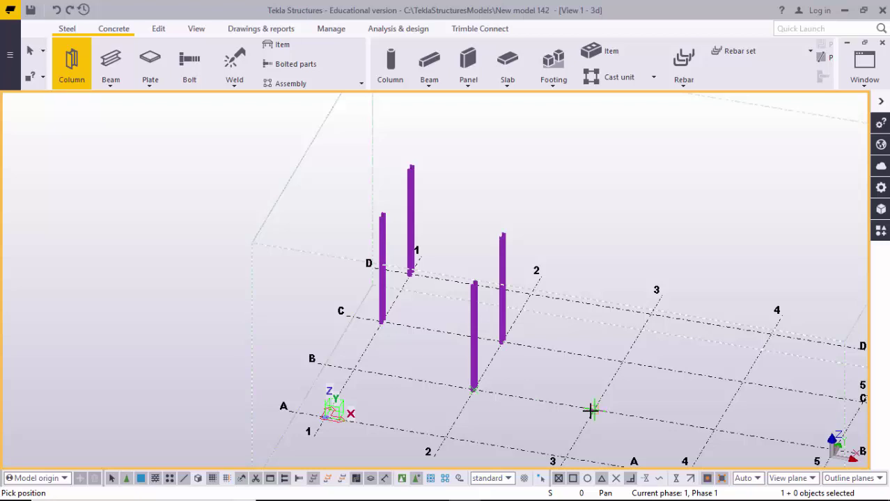
# - Add steel columns at grid intersections C-3, D-3 and D-2, and end column placement
pyautogui.click(622, 380)
pyautogui.click(649, 313)
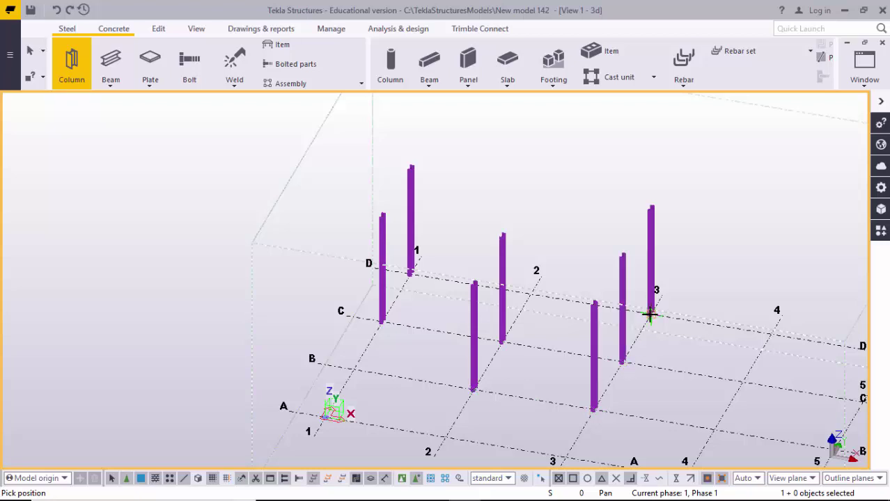
pyautogui.click(532, 296)
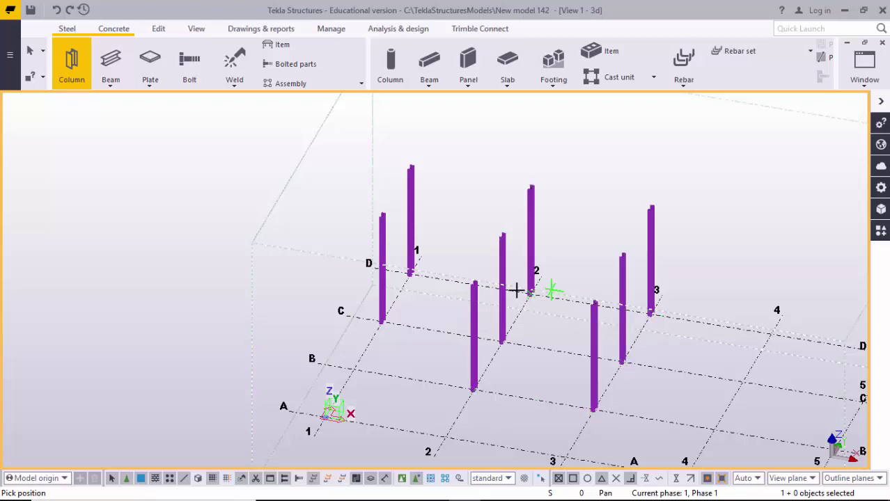
pyautogui.scroll(-3, 517, 290)
pyautogui.keyDown('ctrl'); pyautogui.moveTo(517, 289); pyautogui.dragTo(598, 289, button='middle'); pyautogui.keyUp('ctrl')
pyautogui.scroll(2, 505, 267)
pyautogui.rightClick(456, 168)
pyautogui.click(473, 176)
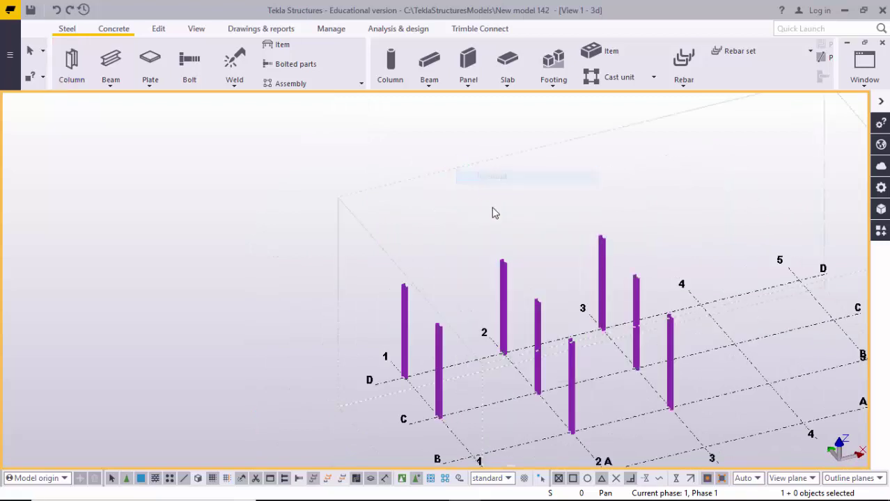
# - Create steel beams between the column tops along grid line D, from 1 to 2 and from 2 to 3
pyautogui.scroll(-2, 491, 209)
pyautogui.keyDown('ctrl'); pyautogui.moveTo(441, 204); pyautogui.dragTo(344, 194, button='middle'); pyautogui.keyUp('ctrl')
pyautogui.click(110, 64)
pyautogui.scroll(3, 371, 230)
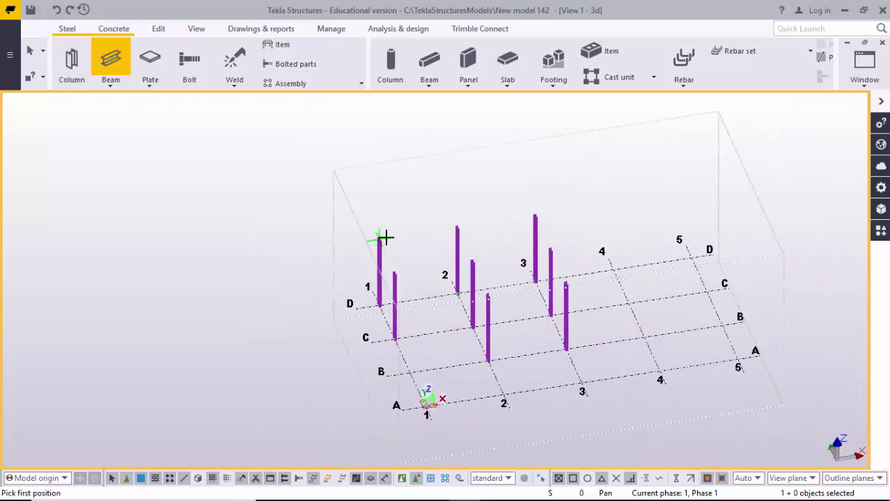
pyautogui.click(438, 233)
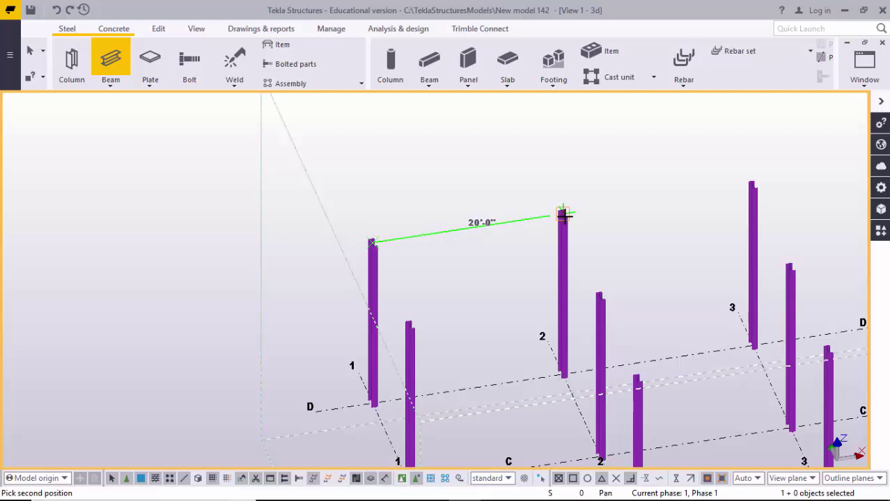
pyautogui.click(565, 218)
pyautogui.click(563, 214)
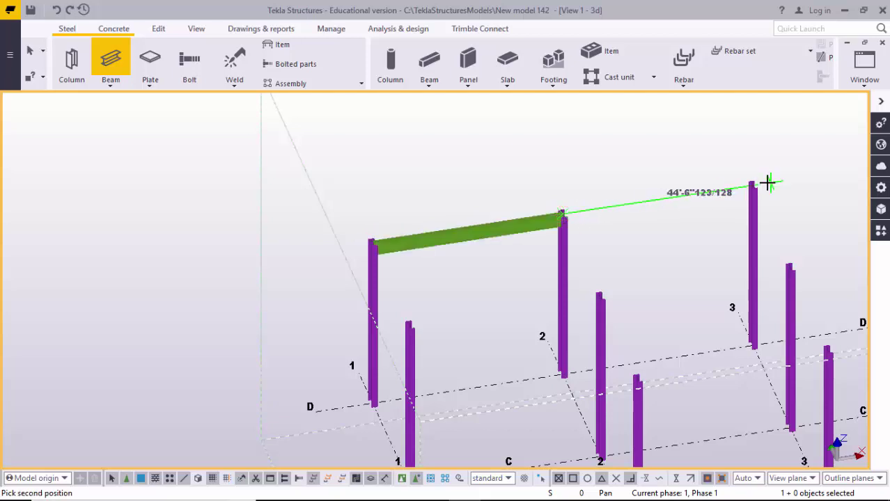
pyautogui.click(624, 279)
pyautogui.moveTo(536, 299); pyautogui.dragTo(541, 253, button='middle')
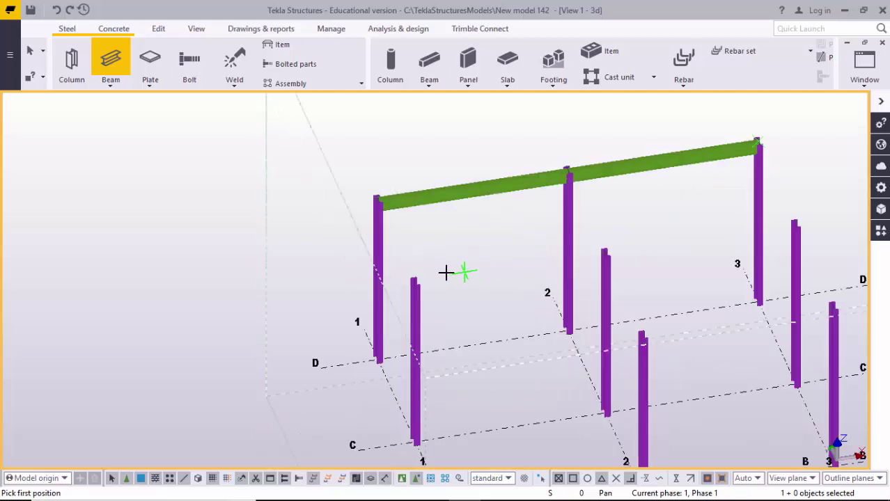
# - Create steel beams between the column tops along grid line C, from 1 to 2 and from 2 to 3
pyautogui.click(415, 281)
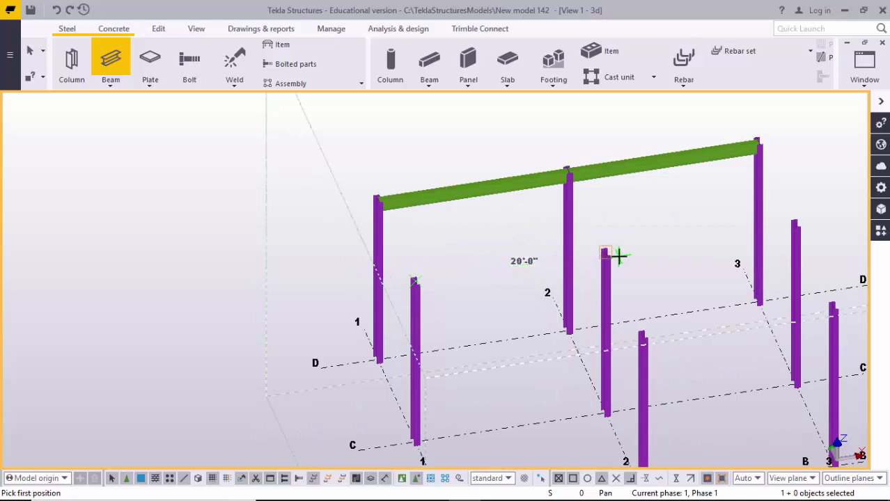
pyautogui.click(606, 252)
pyautogui.click(606, 252)
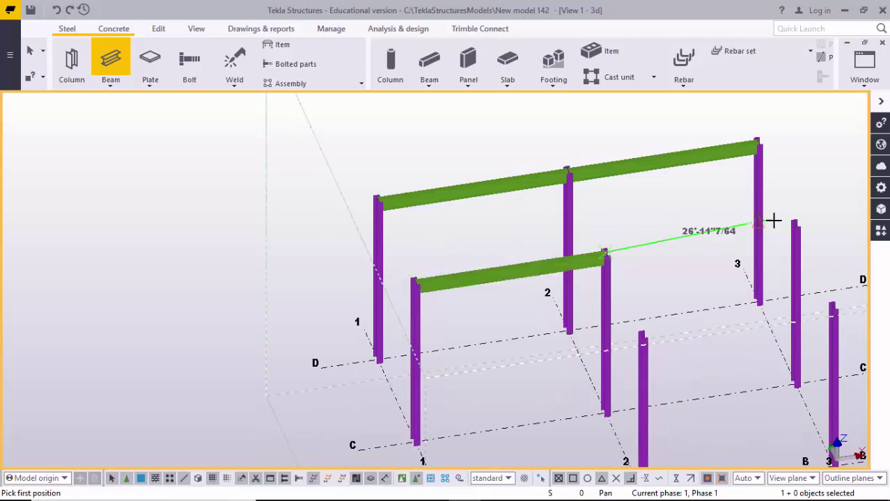
pyautogui.click(714, 248)
pyautogui.scroll(-3, 717, 258)
pyautogui.scroll(2, 705, 294)
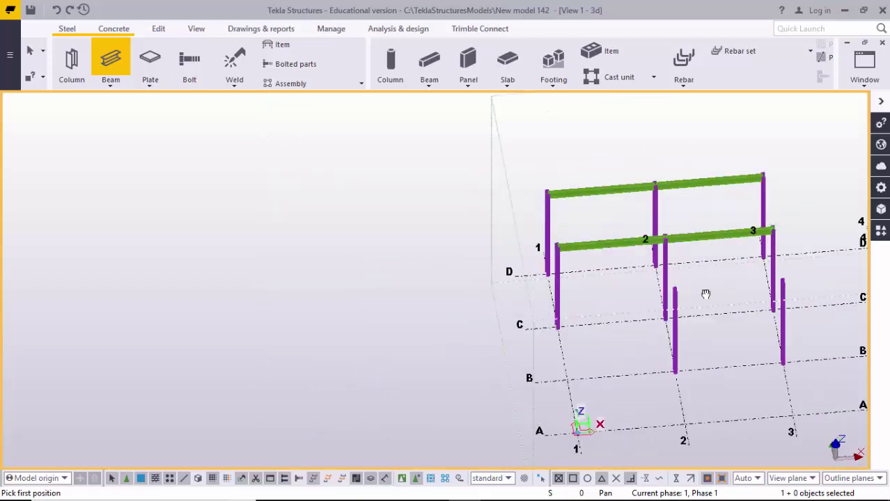
# - Create a steel beam along grid line B between the column tops at 2 and 3
pyautogui.click(671, 288)
pyautogui.scroll(3, 789, 284)
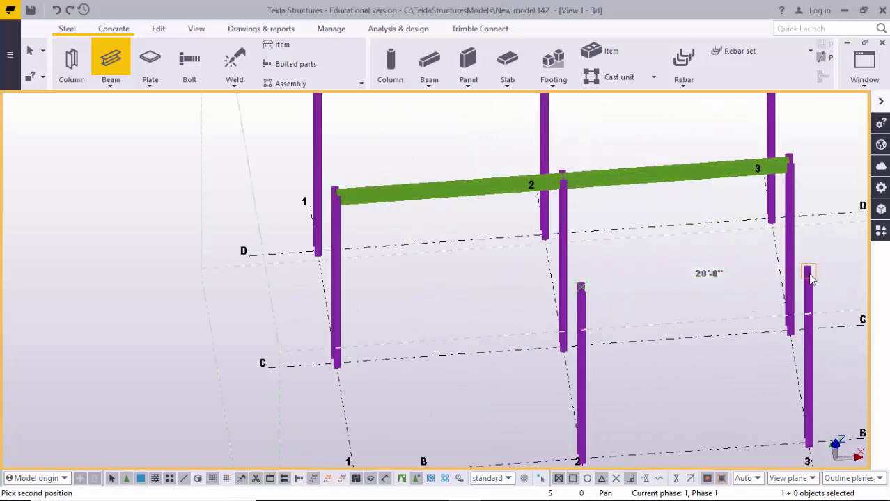
pyautogui.click(745, 281)
pyautogui.scroll(5, 578, 286)
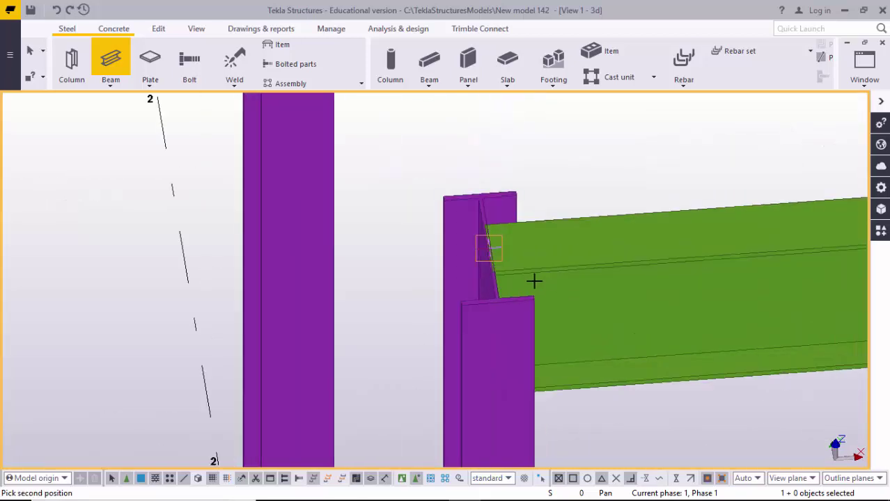
pyautogui.scroll(-2, 428, 286)
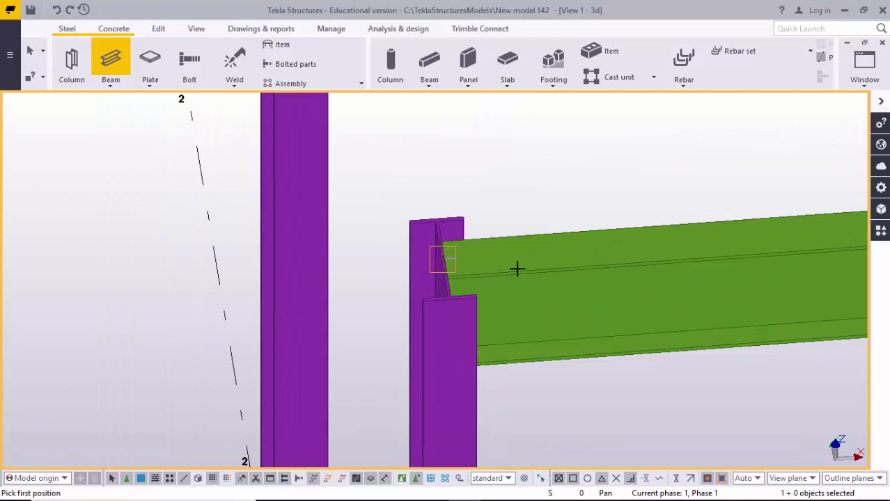
pyautogui.scroll(-5, 514, 271)
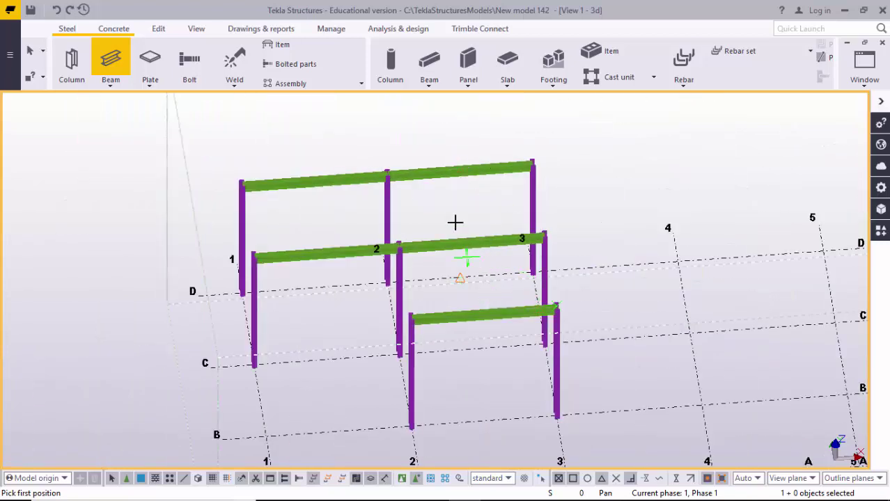
# - Create steel beams between the column tops along grid line 3, from B to C and from C to D
pyautogui.keyDown('ctrl'); pyautogui.moveTo(557, 281); pyautogui.dragTo(521, 304, button='middle'); pyautogui.keyUp('ctrl')
pyautogui.scroll(3, 509, 303)
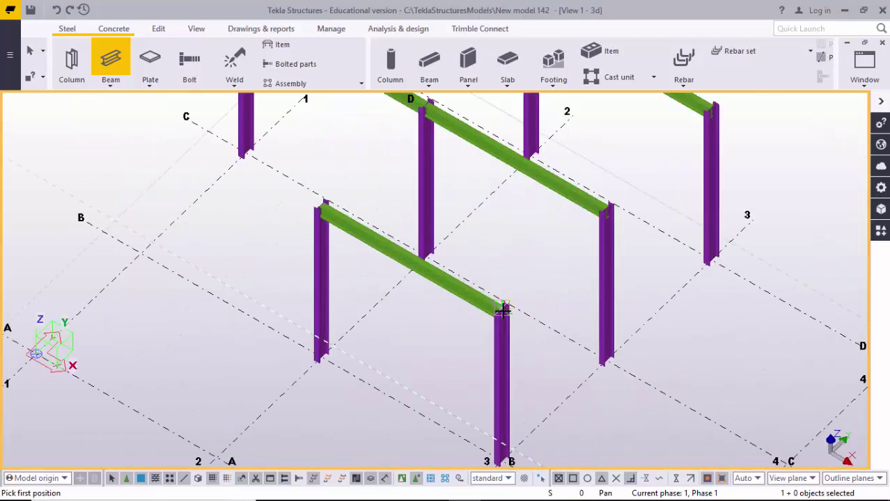
pyautogui.click(504, 311)
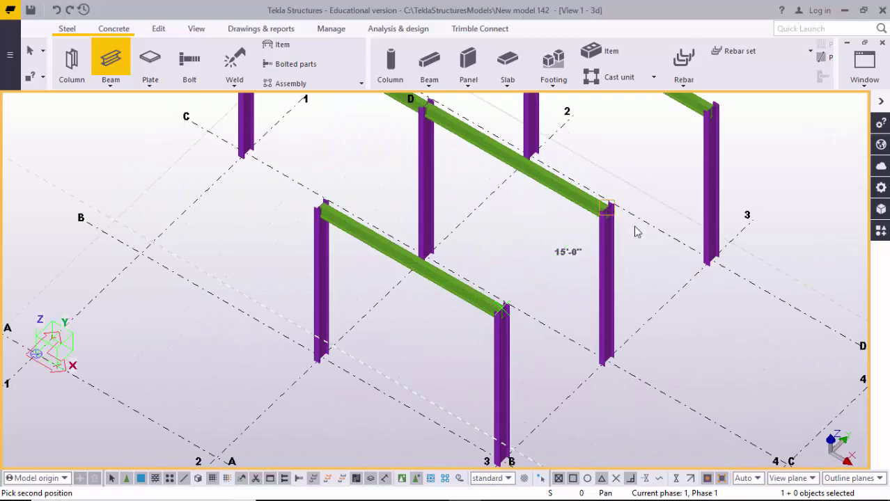
pyautogui.click(622, 228)
pyautogui.scroll(4, 614, 282)
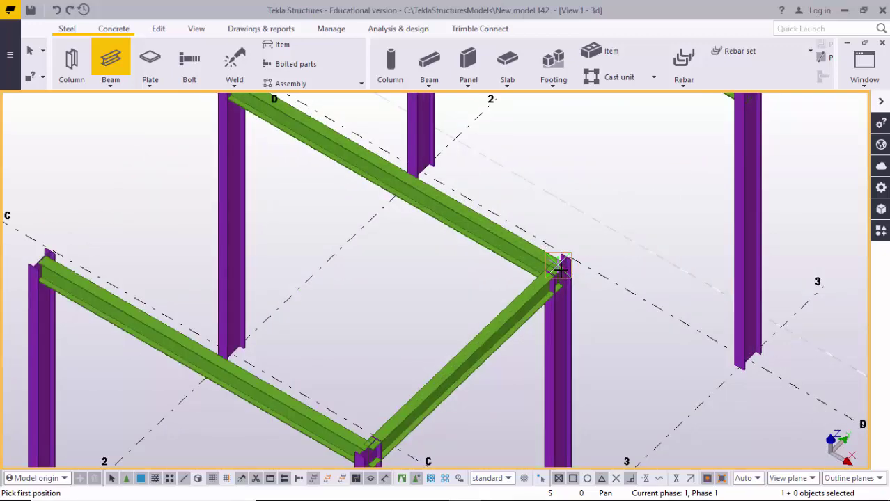
pyautogui.click(563, 275)
pyautogui.scroll(-3, 563, 275)
pyautogui.click(683, 205)
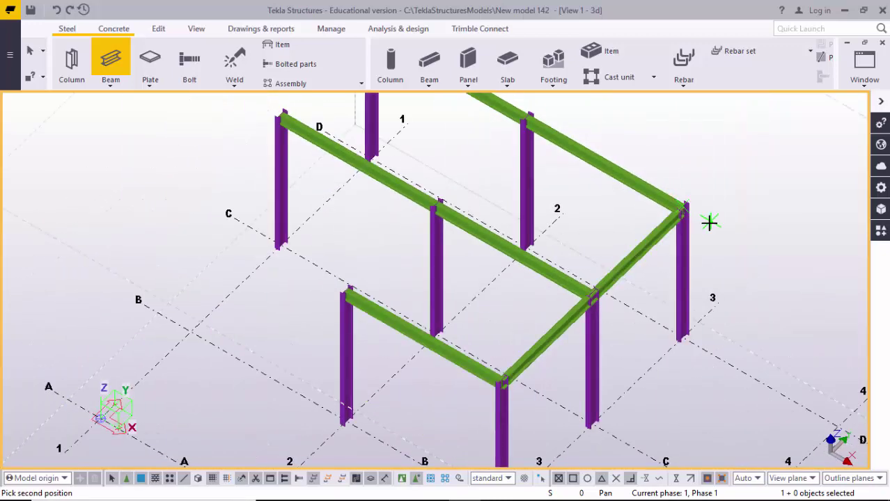
# - Create steel beams between the column tops along grid line 2, from B to C and from C to D
pyautogui.scroll(-2, 636, 278)
pyautogui.click(519, 298)
pyautogui.scroll(5, 520, 295)
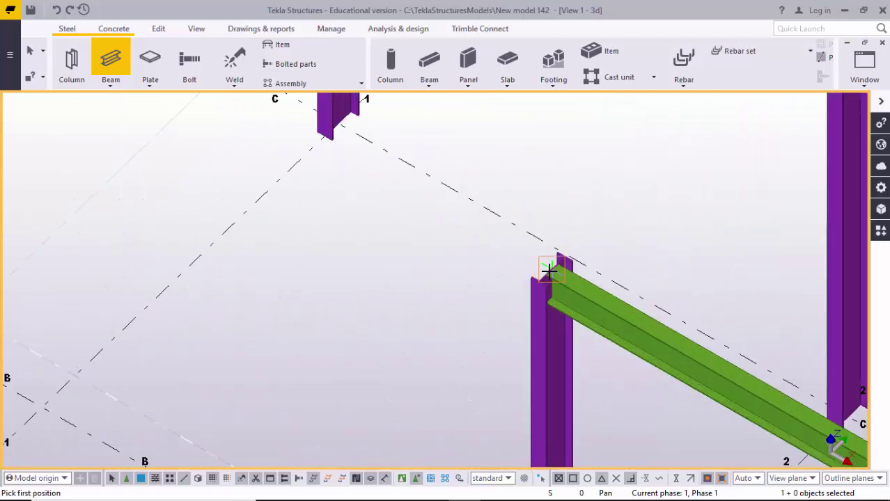
pyautogui.click(550, 277)
pyautogui.scroll(-3, 576, 268)
pyautogui.scroll(3, 653, 188)
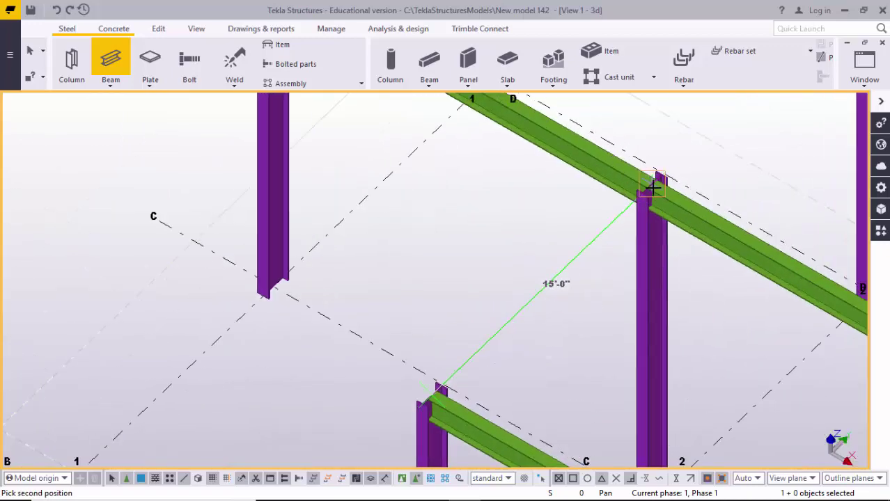
pyautogui.click(643, 199)
pyautogui.scroll(-3, 602, 238)
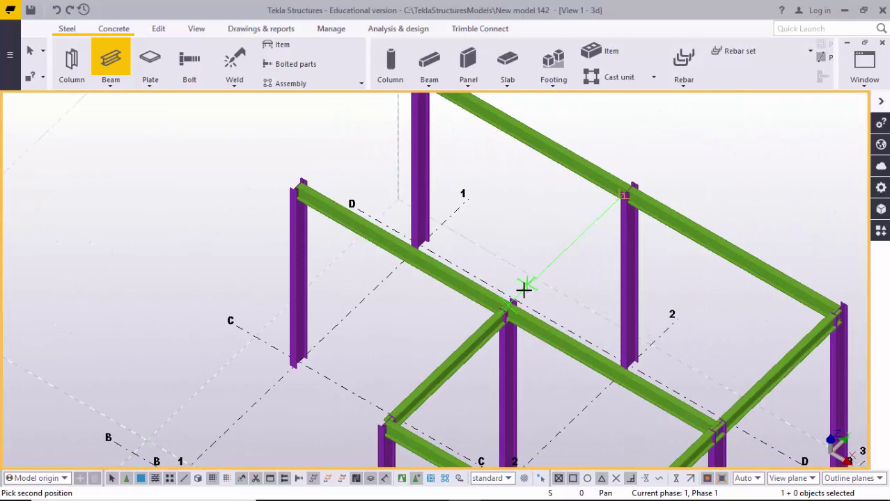
pyautogui.click(534, 259)
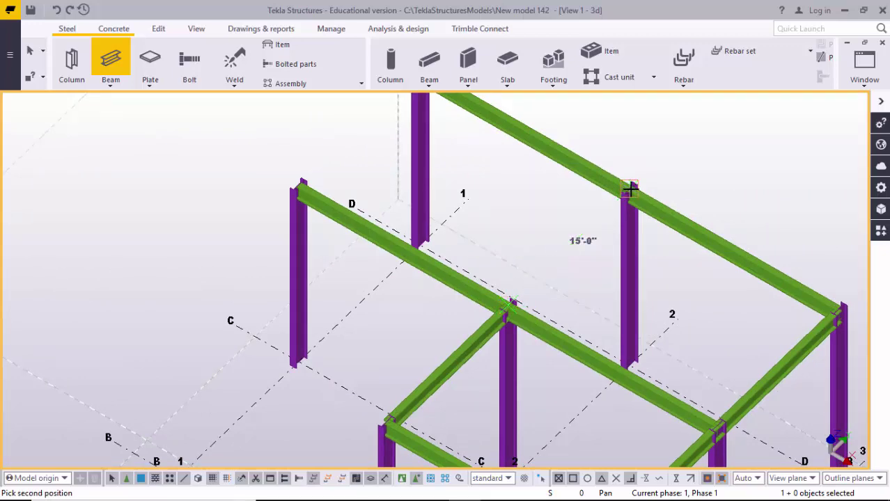
pyautogui.click(629, 188)
# - Create a steel beam along grid line 1 from C to D, and end beam creation
pyautogui.scroll(-3, 507, 193)
pyautogui.scroll(3, 480, 237)
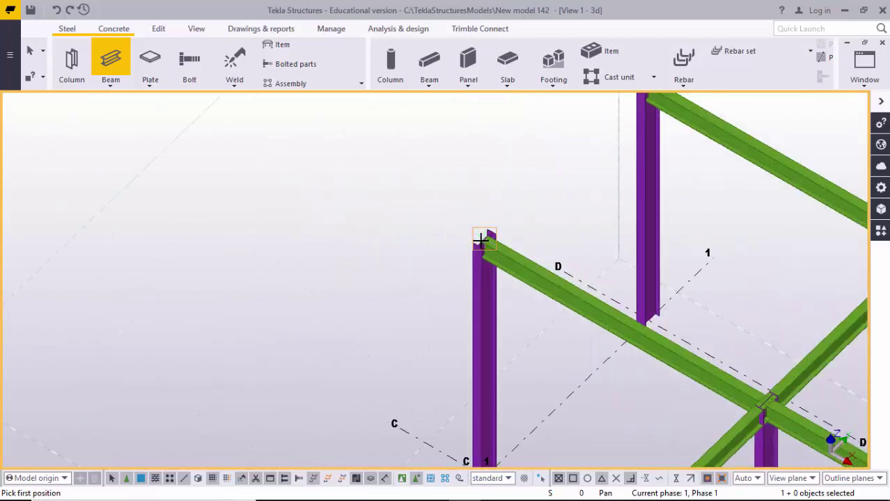
pyautogui.click(480, 240)
pyautogui.scroll(-4, 582, 191)
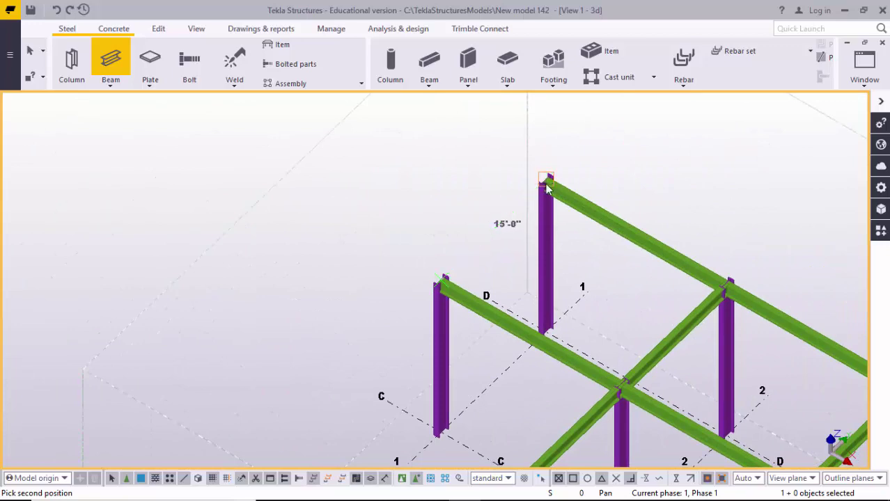
pyautogui.click(546, 183)
pyautogui.rightClick(612, 142)
pyautogui.click(625, 149)
# - Examine the L-shaped column and beam frame from several viewing angles
pyautogui.scroll(-4, 615, 180)
pyautogui.moveTo(630, 237); pyautogui.dragTo(666, 208, button='middle')
pyautogui.scroll(4, 580, 278)
pyautogui.keyDown('ctrl'); pyautogui.moveTo(733, 254); pyautogui.dragTo(628, 264, button='middle'); pyautogui.keyUp('ctrl')
pyautogui.scroll(-3, 689, 251)
pyautogui.keyDown('ctrl'); pyautogui.moveTo(767, 209); pyautogui.dragTo(595, 232, button='middle'); pyautogui.keyUp('ctrl')
pyautogui.scroll(2, 748, 239)
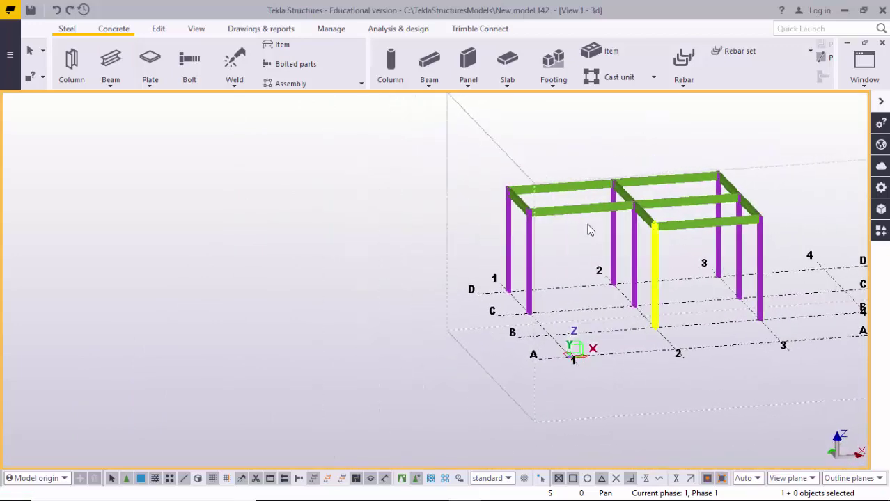
pyautogui.moveTo(634, 209); pyautogui.dragTo(536, 231, button='middle')
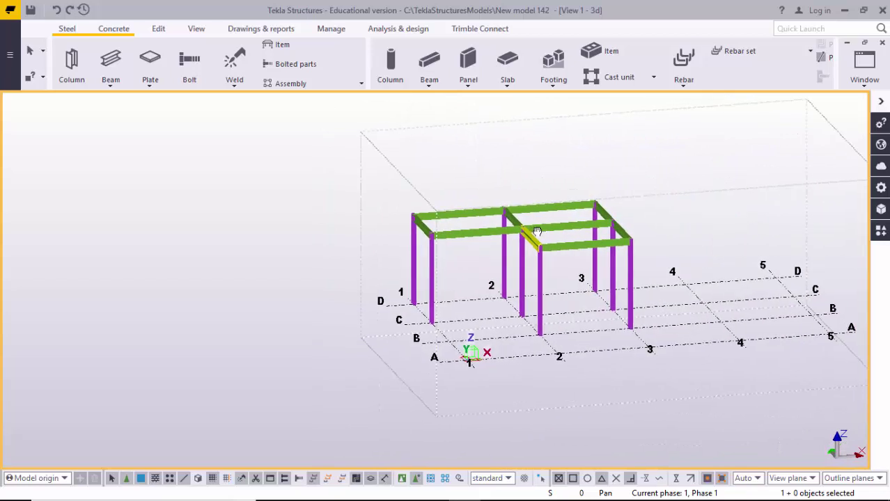
pyautogui.keyDown('ctrl'); pyautogui.moveTo(582, 214); pyautogui.dragTo(590, 191, button='middle'); pyautogui.keyUp('ctrl')
# - Start a construction plane at the column tops, picking corners at D-1, D-3, B-3 and B-2
pyautogui.click(159, 30)
pyautogui.click(787, 52)
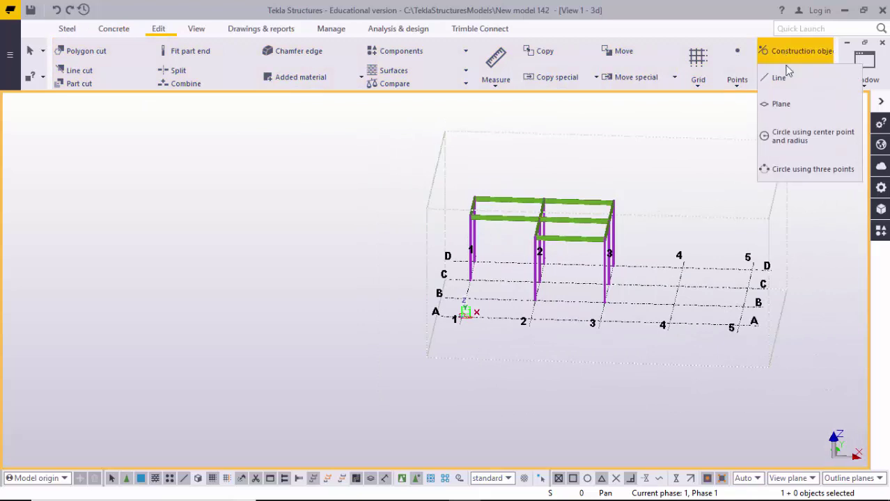
pyautogui.click(782, 110)
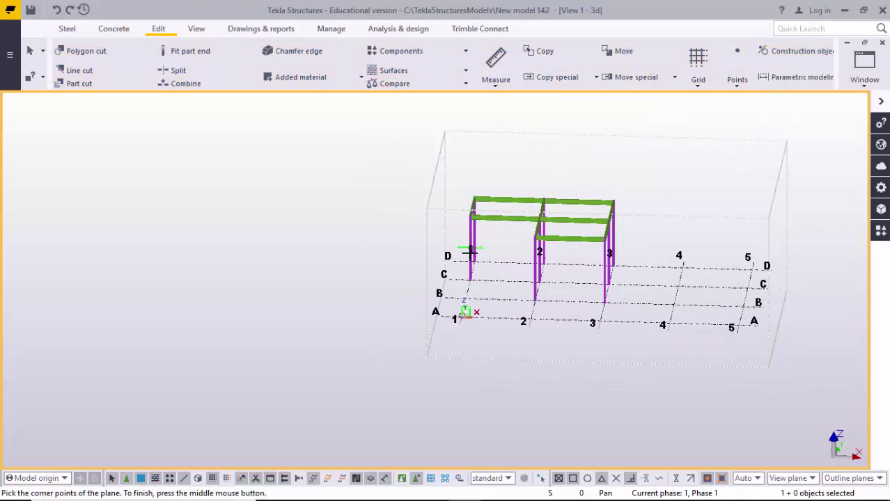
pyautogui.moveTo(481, 200); pyautogui.dragTo(483, 221, button='middle')
pyautogui.scroll(5, 482, 222)
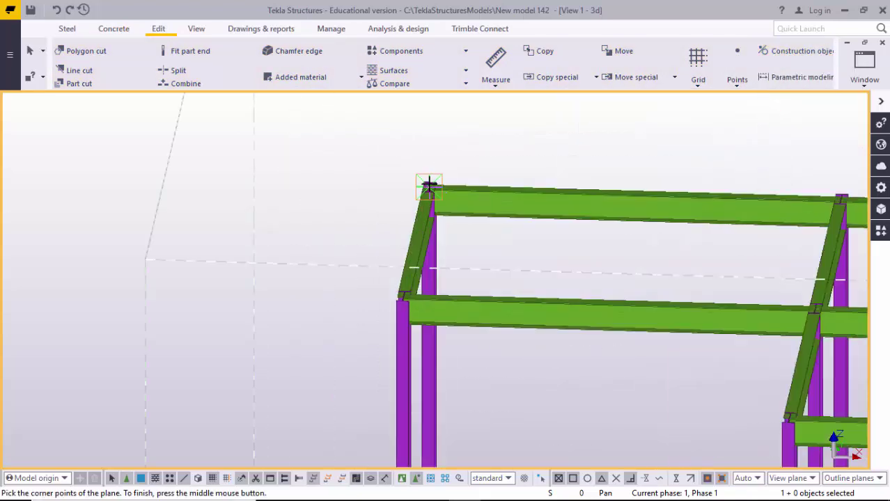
pyautogui.click(429, 184)
pyautogui.scroll(-4, 541, 213)
pyautogui.scroll(2, 612, 183)
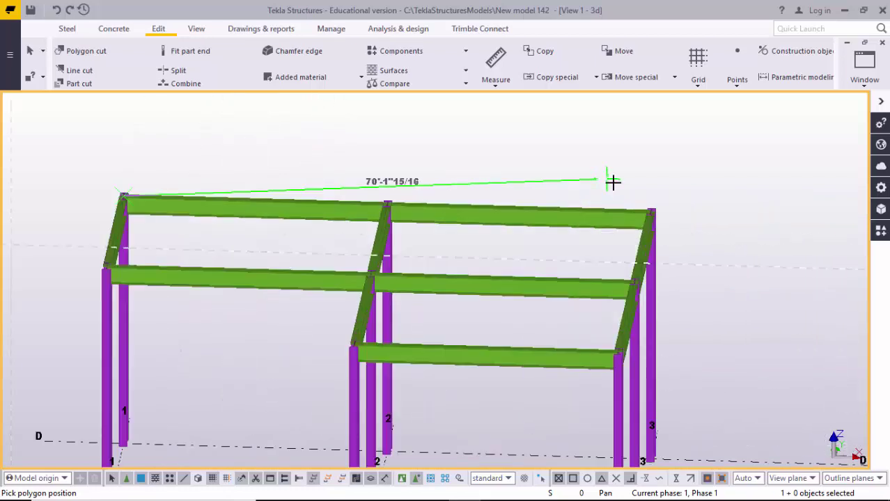
pyautogui.click(652, 208)
pyautogui.click(616, 353)
pyautogui.click(353, 342)
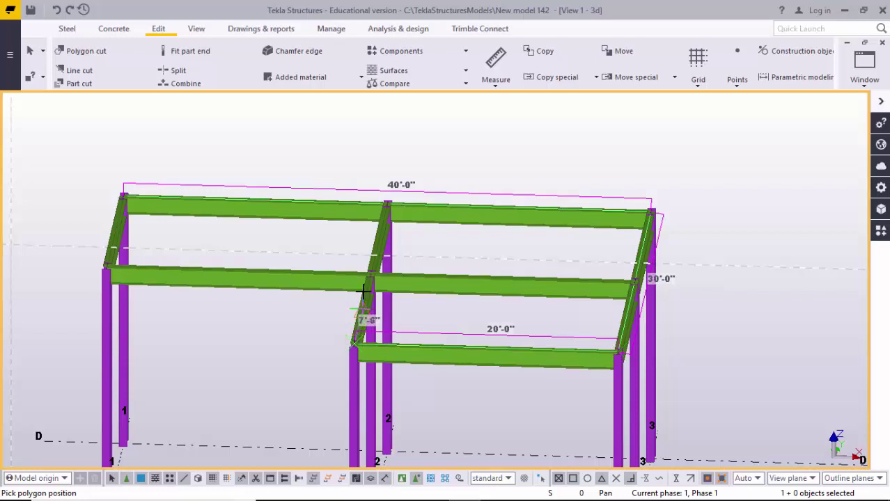
# - Continue the construction plane's outline through C-2 and C-1, close it at D-1, and end plane creation
pyautogui.moveTo(238, 272); pyautogui.dragTo(406, 275, button='middle')
pyautogui.scroll(1, 266, 276)
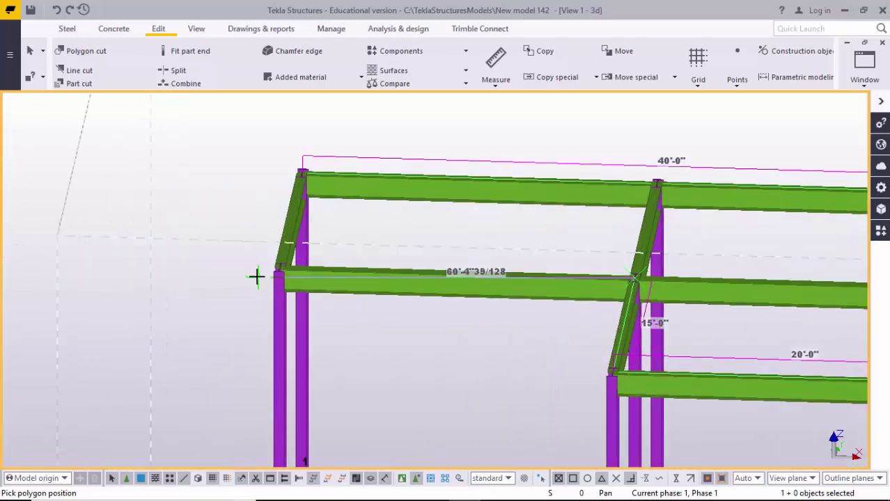
pyautogui.click(302, 174)
pyautogui.scroll(-3, 302, 174)
pyautogui.rightClick(435, 153)
pyautogui.click(452, 164)
# - Set the construction plane's Magnetic property to Yes, apply the change and close its properties
pyautogui.scroll(1, 378, 295)
pyautogui.doubleClick(384, 278)
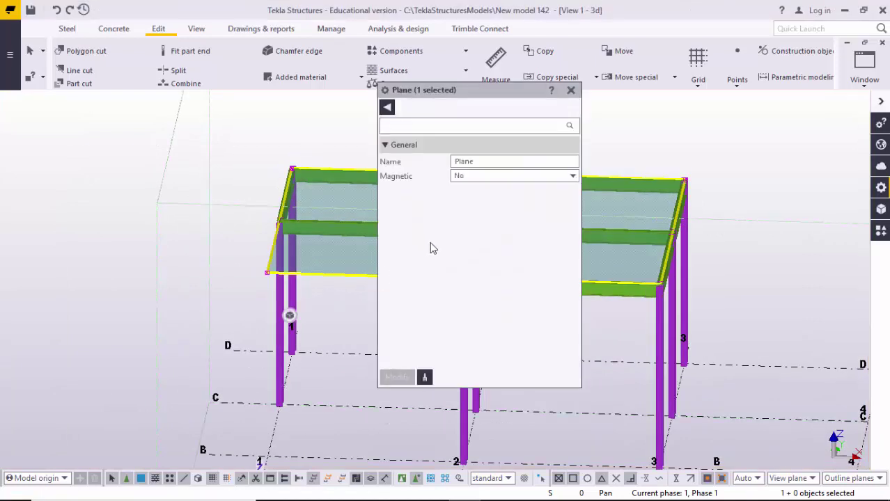
pyautogui.click(491, 183)
pyautogui.click(485, 200)
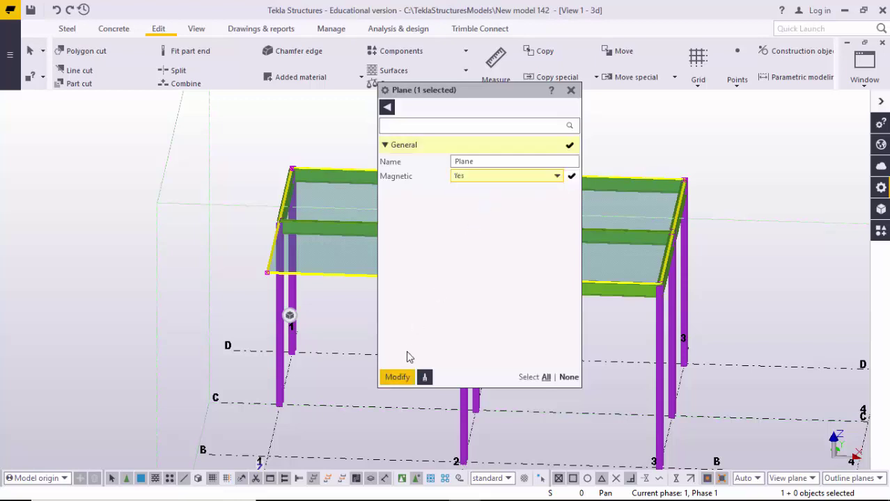
pyautogui.click(396, 378)
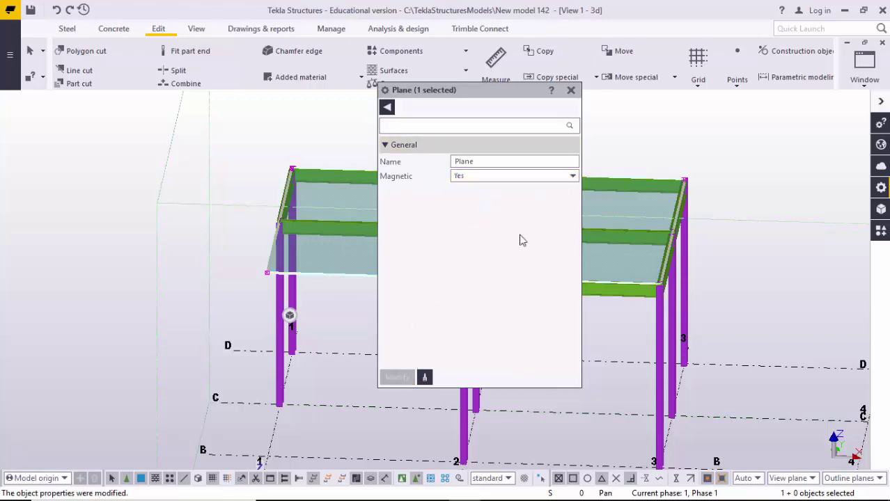
pyautogui.click(571, 91)
# - Examine how the construction plane covers the L-shaped frame, including the open corner at B-1
pyautogui.scroll(-2, 631, 125)
pyautogui.scroll(1, 470, 213)
pyautogui.scroll(-1, 530, 214)
pyautogui.keyDown('ctrl'); pyautogui.moveTo(529, 215); pyautogui.dragTo(571, 260, button='middle'); pyautogui.keyUp('ctrl')
pyautogui.moveTo(686, 236); pyautogui.dragTo(624, 227, button='middle')
pyautogui.scroll(2, 629, 211)
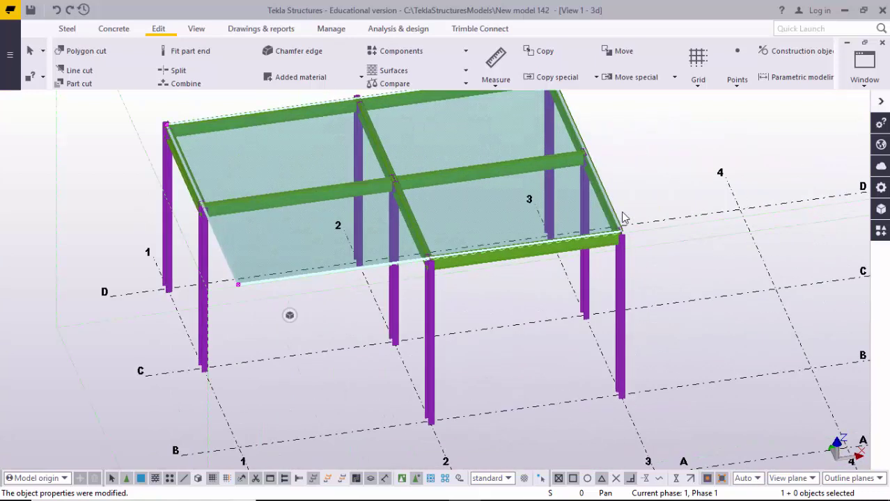
pyautogui.scroll(-1, 469, 234)
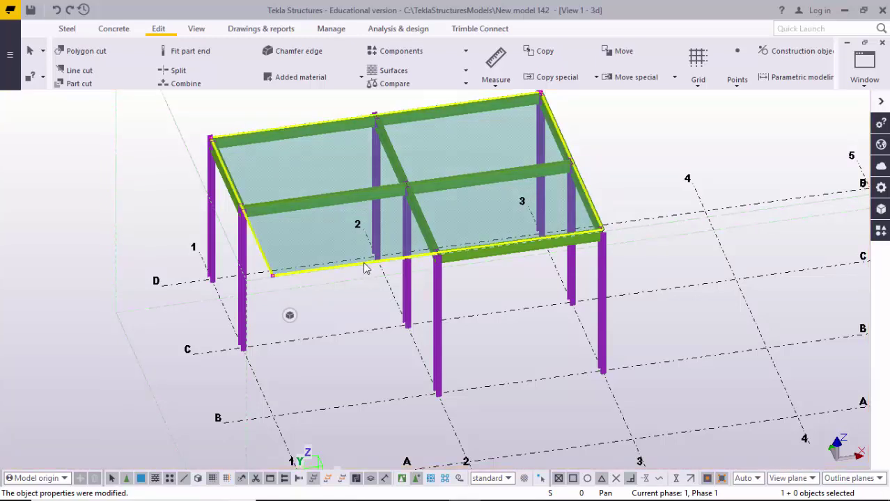
pyautogui.scroll(-2, 364, 268)
pyautogui.moveTo(497, 238); pyautogui.dragTo(426, 212, button='middle')
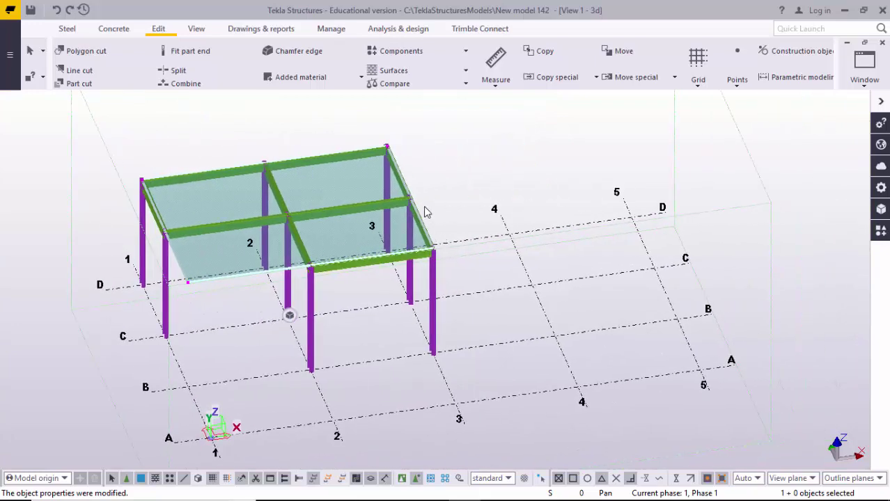
pyautogui.scroll(-1, 426, 212)
pyautogui.keyDown('ctrl'); pyautogui.moveTo(487, 240); pyautogui.dragTo(451, 230, button='middle'); pyautogui.keyUp('ctrl')
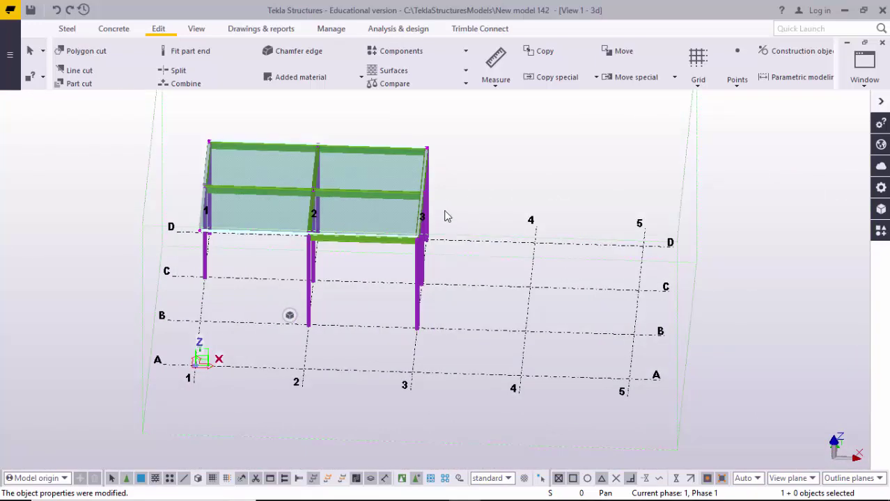
# - Move the construction plane's corner point at D-3 linearly by 10' in dZ, with dX and dY at 0", and end the command
pyautogui.moveTo(459, 180); pyautogui.dragTo(478, 267)
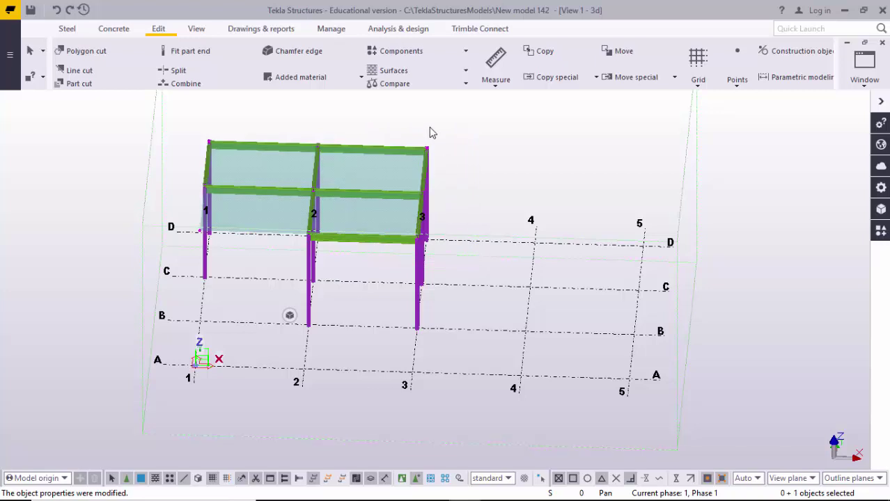
pyautogui.scroll(7, 423, 147)
pyautogui.scroll(-2, 440, 167)
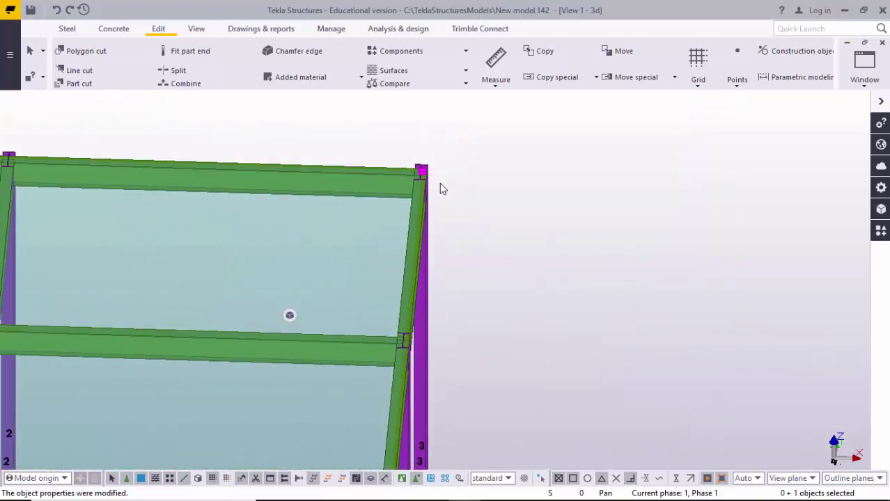
pyautogui.scroll(1, 425, 174)
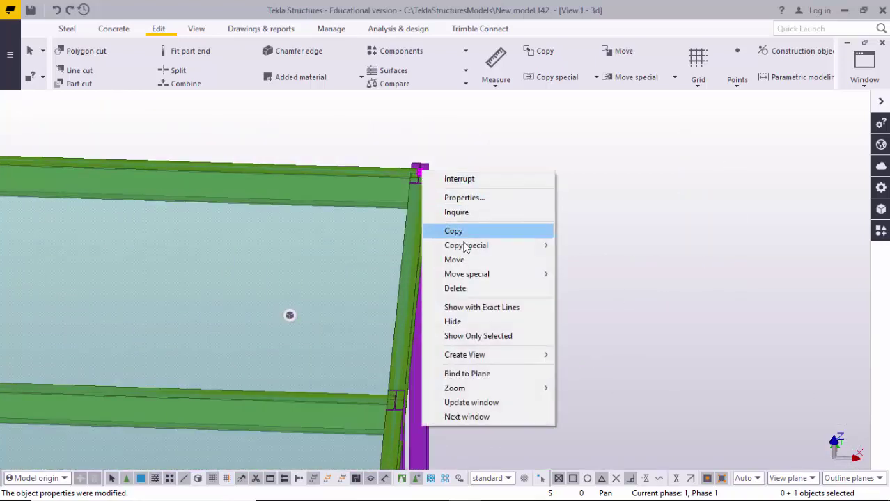
pyautogui.moveTo(477, 274)
pyautogui.click(578, 277)
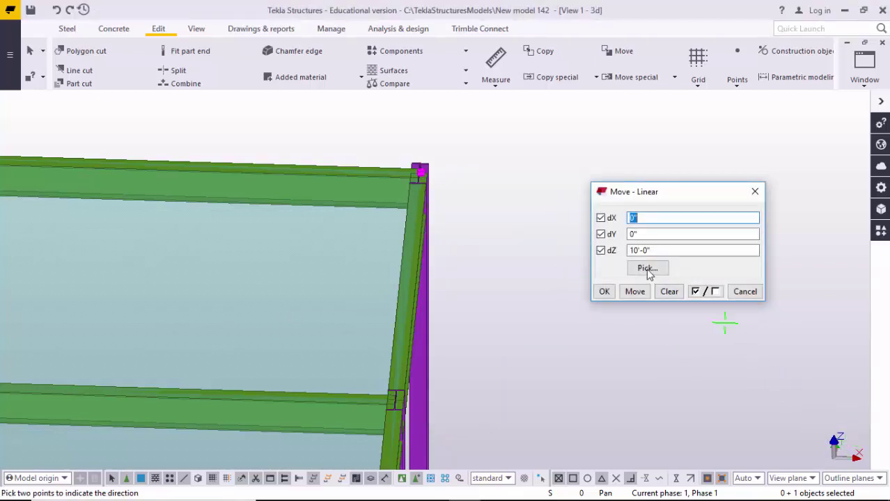
pyautogui.moveTo(655, 251); pyautogui.dragTo(594, 267)
pyautogui.write('10')
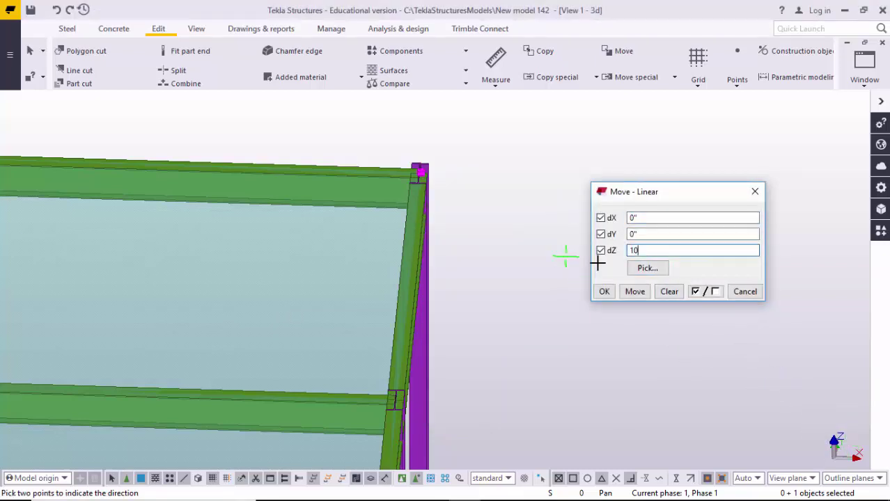
pyautogui.write("'")
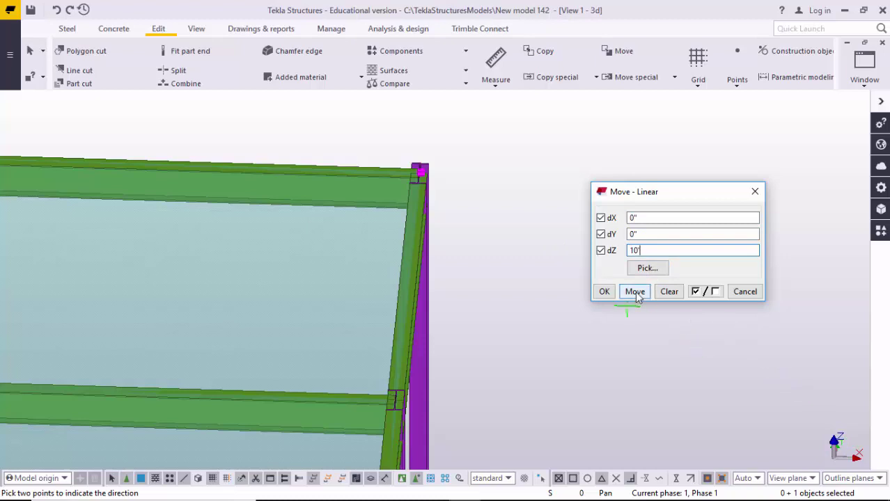
pyautogui.click(634, 291)
pyautogui.click(754, 192)
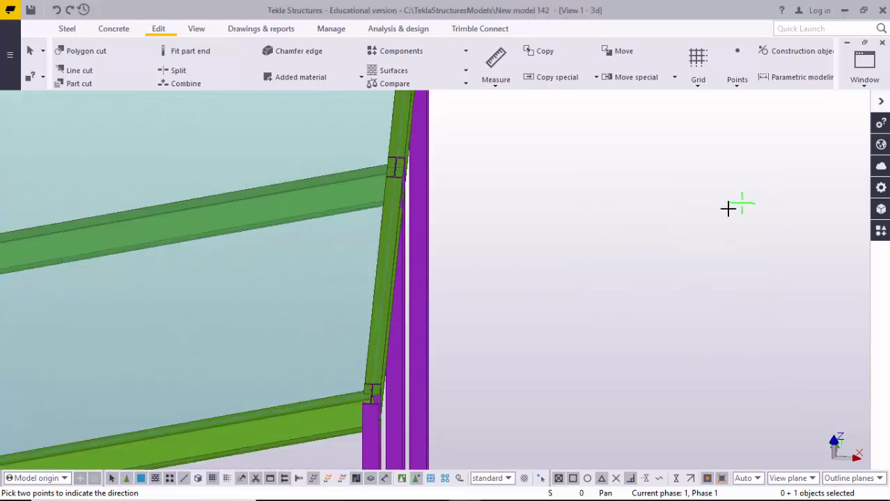
pyautogui.scroll(-6, 655, 250)
pyautogui.rightClick(740, 163)
pyautogui.click(754, 171)
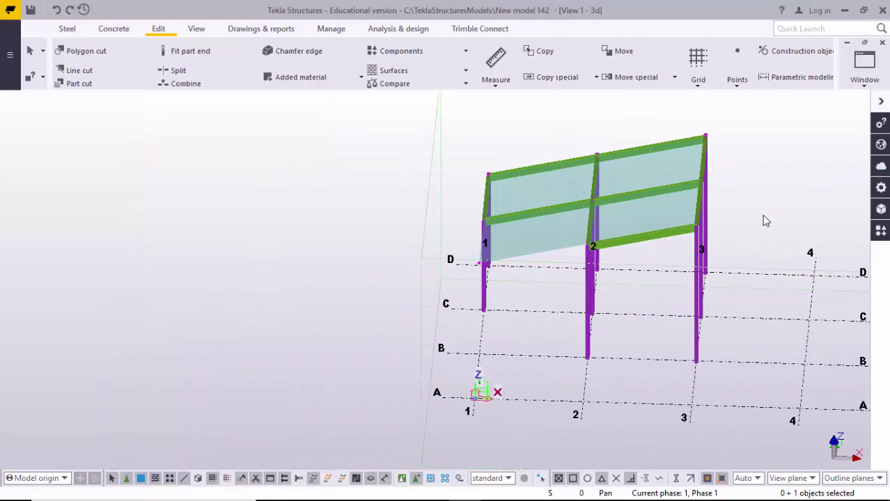
# - Examine from the side how the columns, beams and construction plane follow the raised corner
pyautogui.click(638, 250)
pyautogui.scroll(-2, 638, 250)
pyautogui.keyDown('ctrl'); pyautogui.moveTo(602, 234); pyautogui.dragTo(562, 259, button='middle'); pyautogui.keyUp('ctrl')
pyautogui.scroll(1, 561, 259)
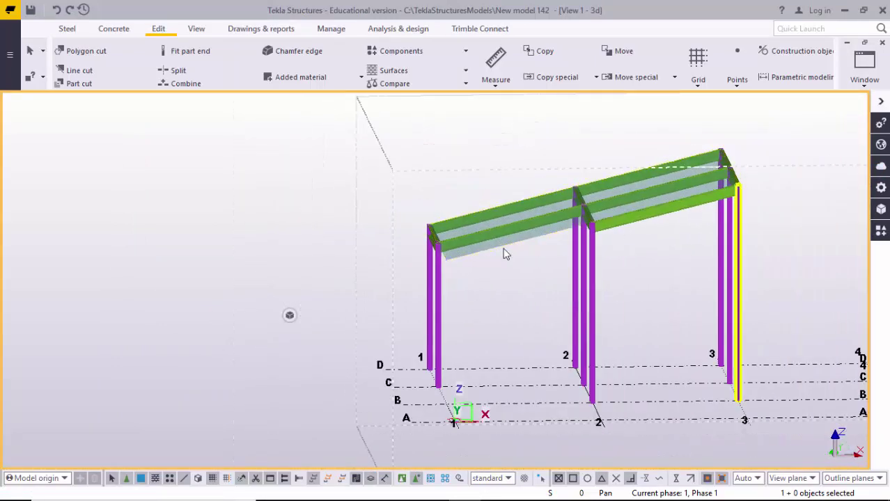
pyautogui.scroll(1, 484, 256)
pyautogui.scroll(-2, 512, 246)
pyautogui.keyDown('ctrl'); pyautogui.moveTo(534, 264); pyautogui.dragTo(561, 241, button='middle'); pyautogui.keyUp('ctrl')
pyautogui.keyDown('ctrl'); pyautogui.moveTo(616, 257); pyautogui.dragTo(627, 286, button='middle'); pyautogui.keyUp('ctrl')
pyautogui.scroll(2, 549, 251)
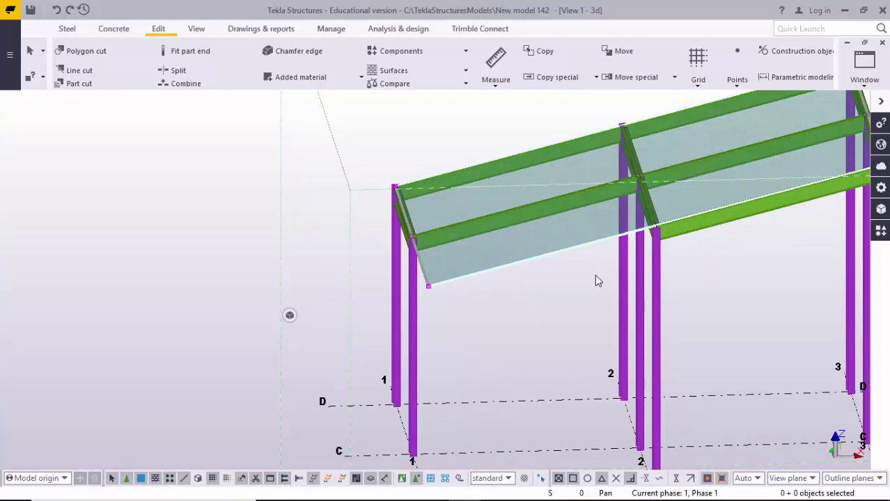
# - Delete the construction plane from the sloped frame
pyautogui.press('Delete')
pyautogui.scroll(-3, 595, 275)
pyautogui.moveTo(596, 274); pyautogui.dragTo(645, 261, button='middle')
pyautogui.scroll(2, 690, 199)
pyautogui.scroll(-1, 645, 256)
pyautogui.scroll(9, 617, 256)
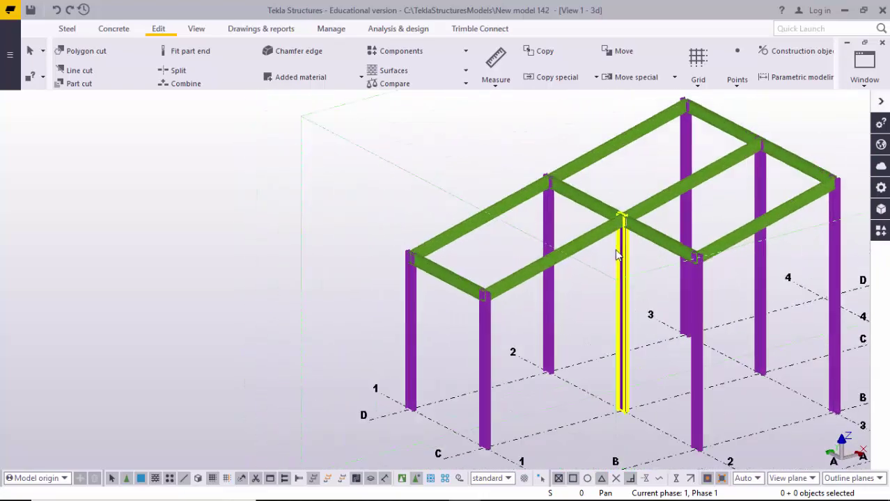
pyautogui.scroll(-7, 665, 240)
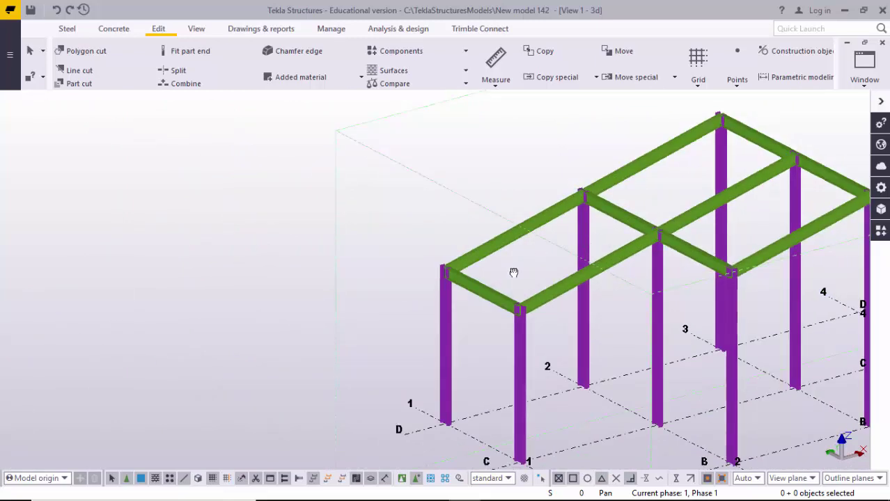
pyautogui.moveTo(521, 266); pyautogui.dragTo(458, 309, button='middle')
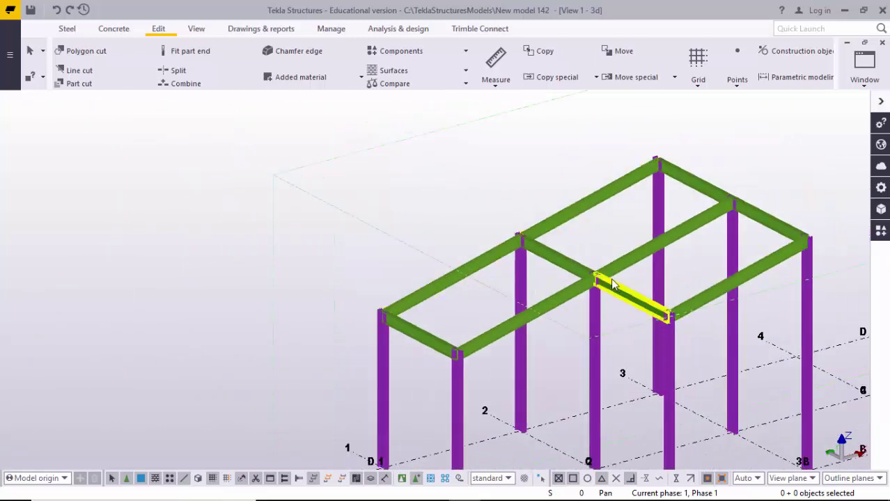
pyautogui.scroll(-2, 415, 284)
pyautogui.scroll(1, 511, 280)
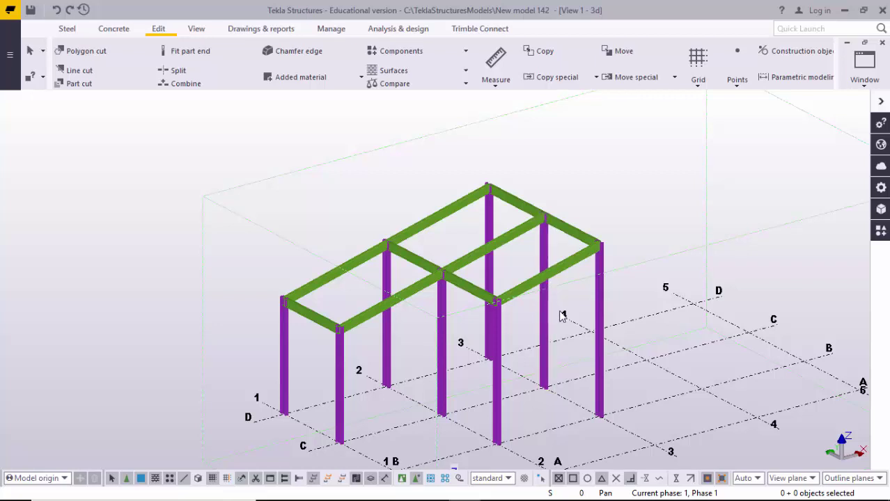
# - Replace the search in Applications & components with a new one for "floor", with hidden items shown
pyautogui.hotkey('ctrl', 'f')
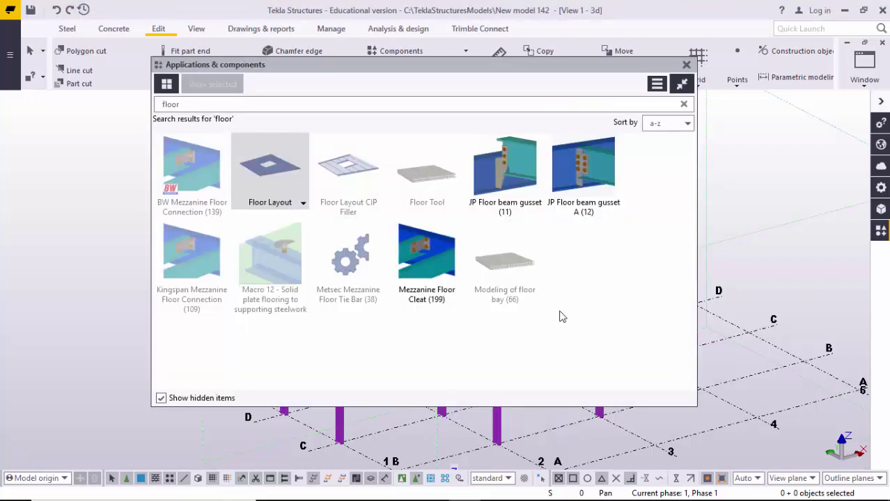
pyautogui.click(683, 105)
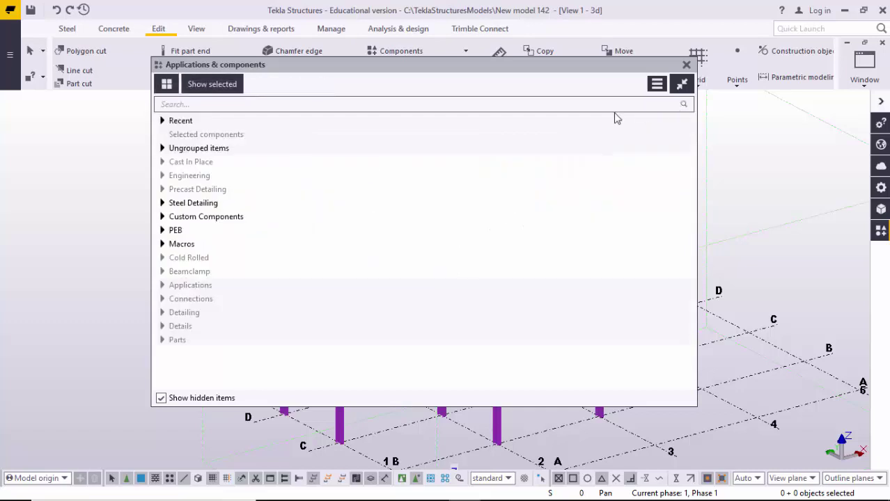
pyautogui.click(161, 399)
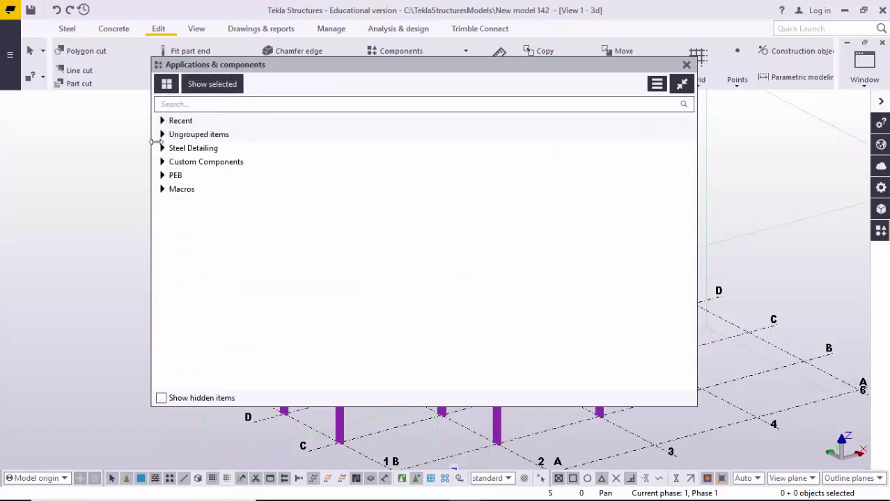
pyautogui.click(218, 104)
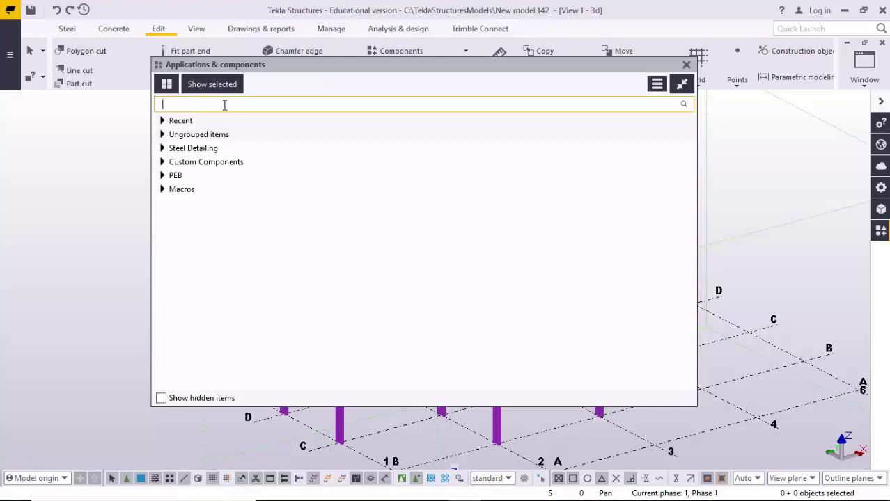
pyautogui.write('floo')
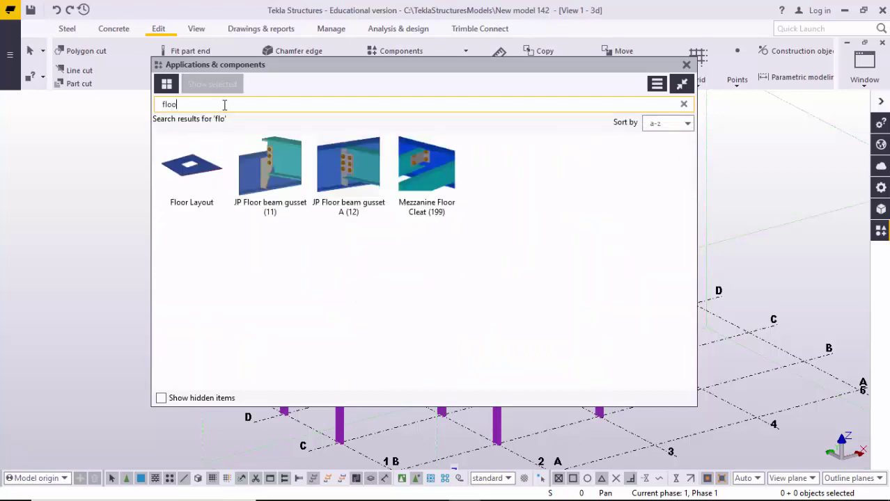
pyautogui.write('r')
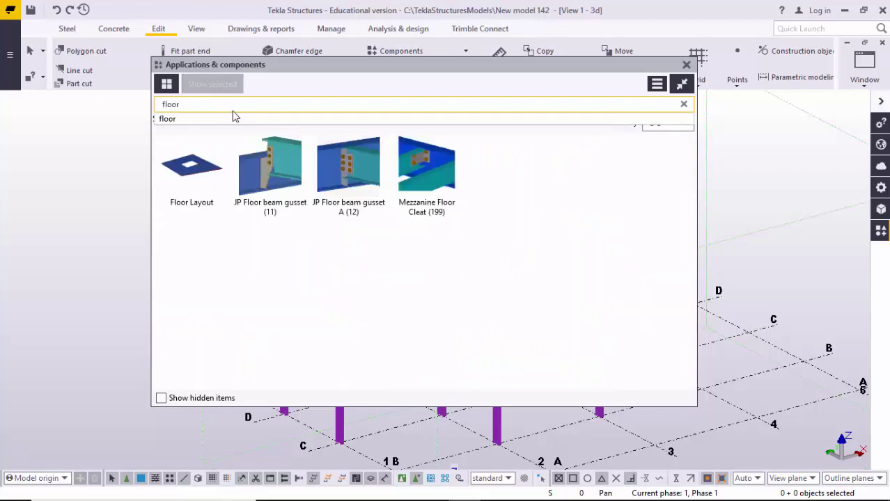
pyautogui.click(163, 401)
pyautogui.click(162, 399)
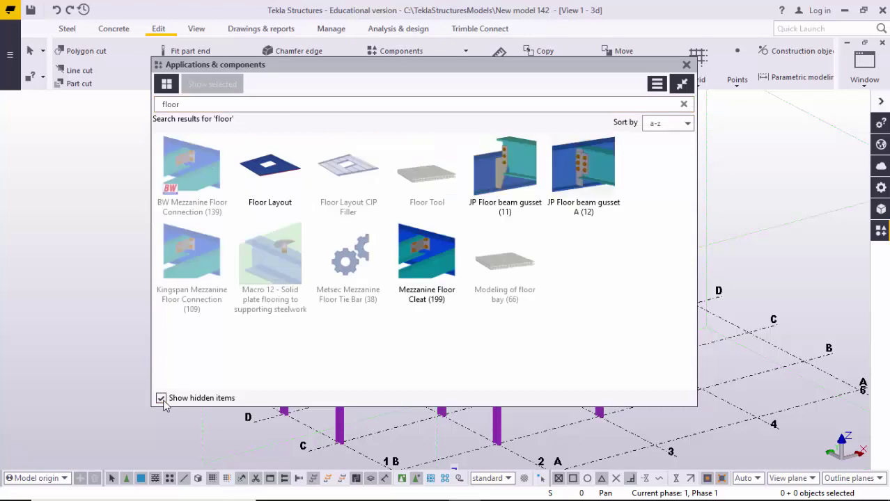
# - Start a Floor Layout component on the column tops, picking corners at D-1, D-3 and B-3
pyautogui.click(278, 176)
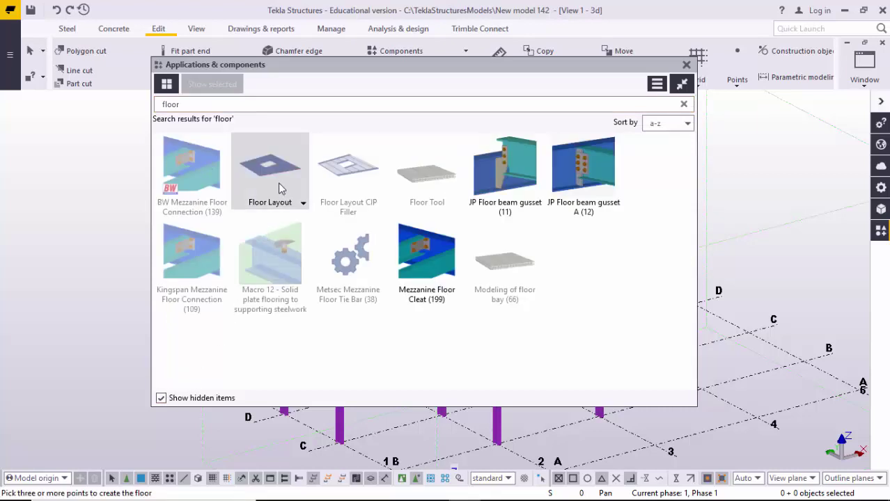
pyautogui.click(686, 65)
pyautogui.moveTo(558, 239); pyautogui.dragTo(638, 200, button='middle')
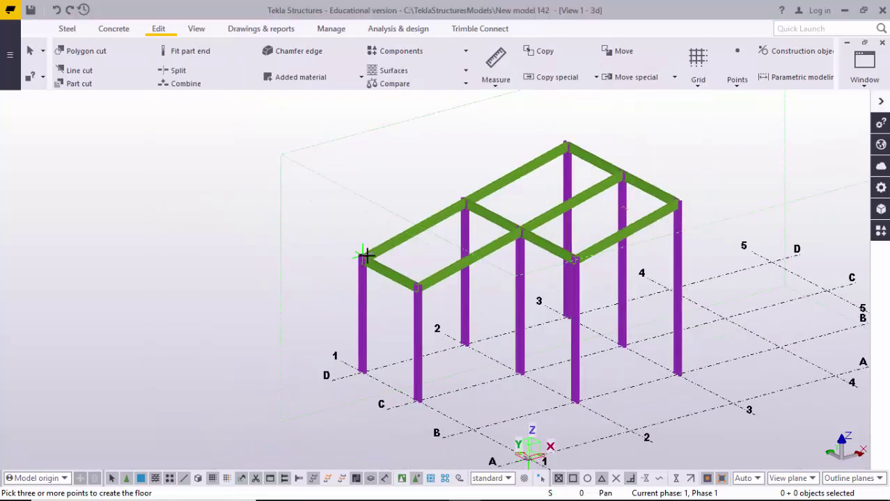
pyautogui.scroll(4, 366, 251)
pyautogui.scroll(2, 380, 236)
pyautogui.click(339, 263)
pyautogui.scroll(-5, 418, 240)
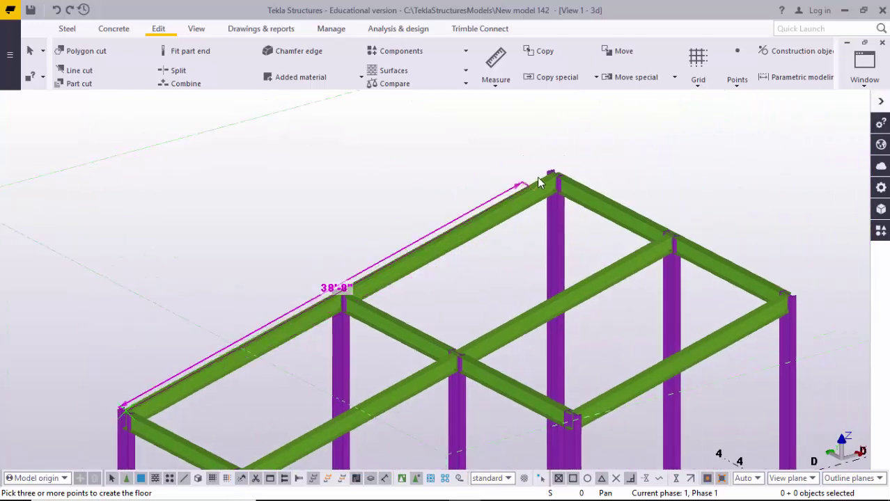
pyautogui.click(555, 179)
pyautogui.scroll(3, 766, 289)
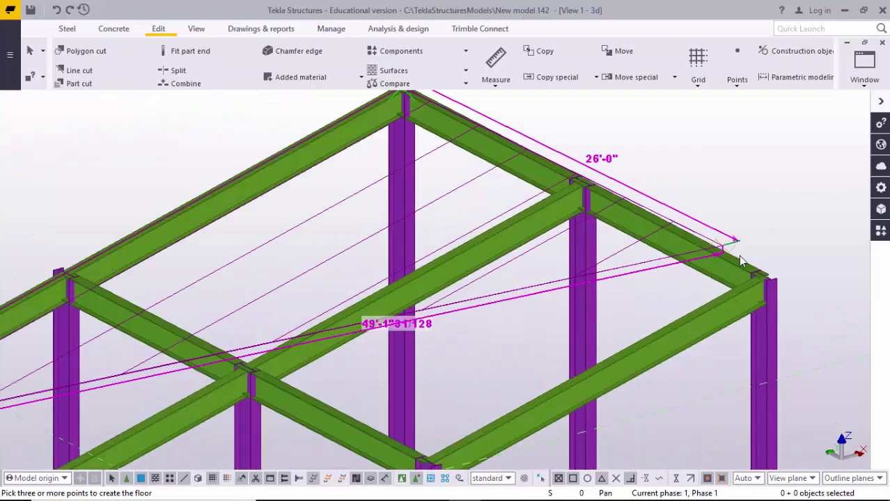
pyautogui.click(768, 286)
pyautogui.scroll(-4, 768, 285)
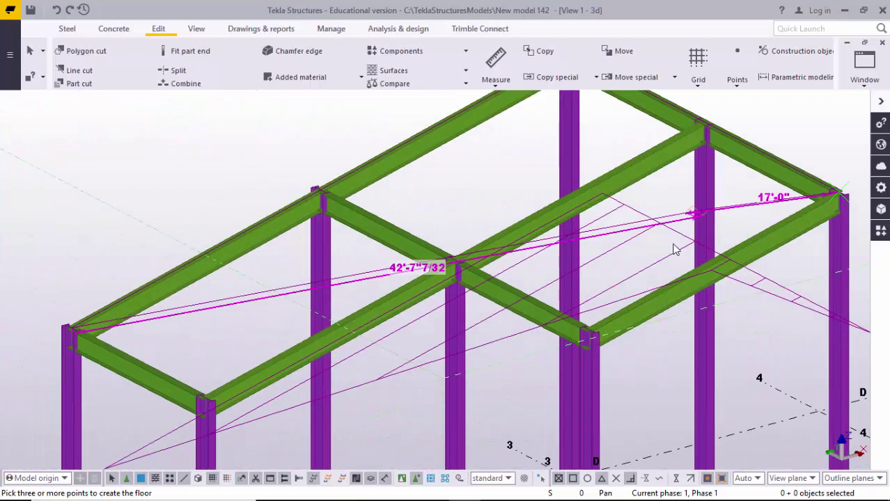
# - Continue the floor outline through B-2, C-2 and C-1, close it at D-1, and end the command
pyautogui.click(590, 334)
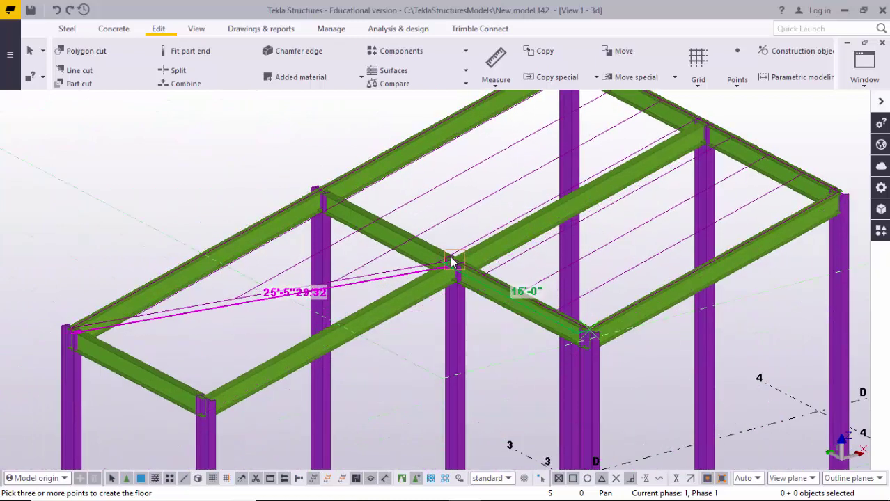
pyautogui.click(452, 263)
pyautogui.moveTo(368, 311); pyautogui.dragTo(458, 258, button='middle')
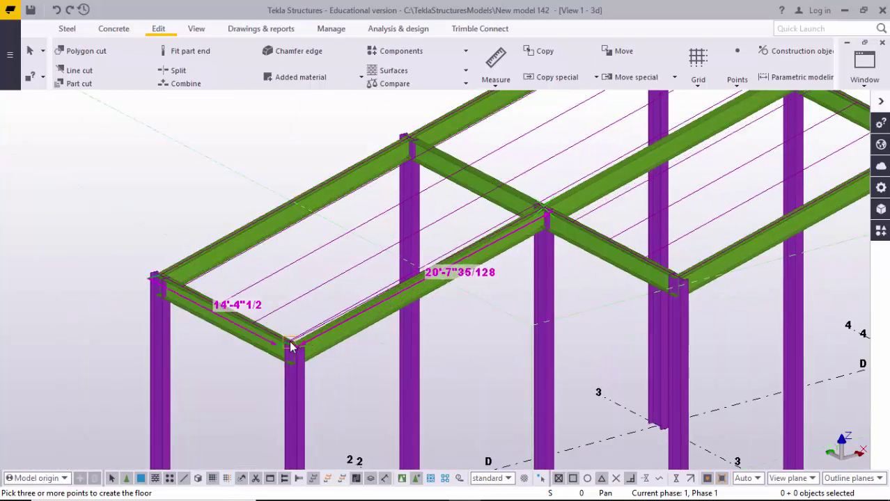
pyautogui.click(294, 350)
pyautogui.click(160, 279)
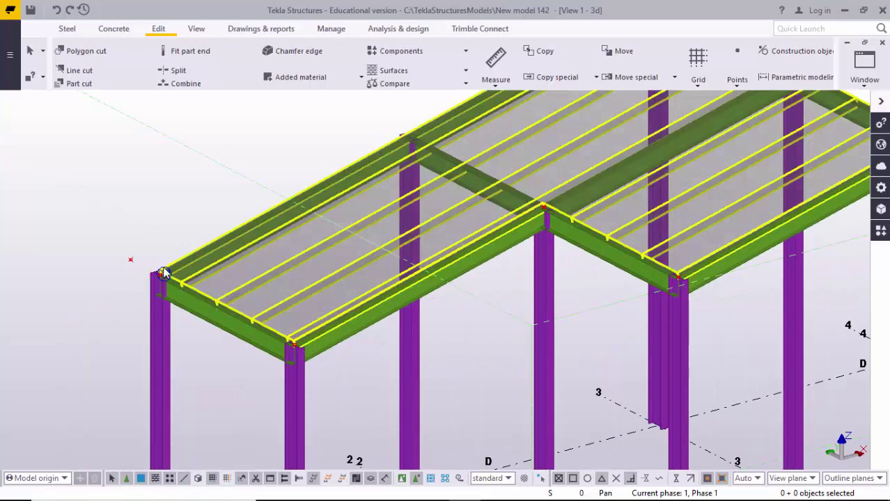
pyautogui.scroll(-3, 200, 167)
pyautogui.rightClick(199, 162)
pyautogui.click(225, 172)
pyautogui.scroll(-2, 247, 276)
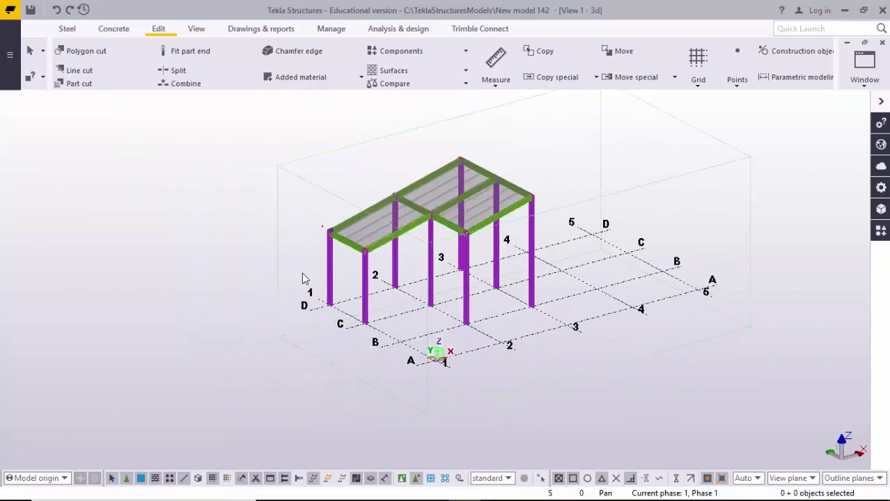
# - Enable component selection and open the Floor Layout properties of the floor on the frame
pyautogui.scroll(6, 339, 251)
pyautogui.scroll(2, 392, 225)
pyautogui.scroll(-4, 254, 262)
pyautogui.scroll(3, 550, 186)
pyautogui.scroll(-3, 550, 186)
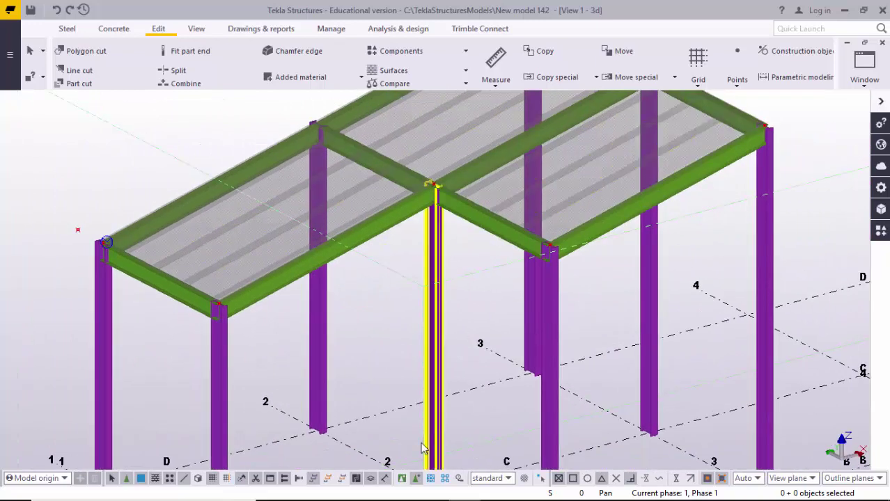
pyautogui.click(401, 479)
pyautogui.scroll(2, 294, 348)
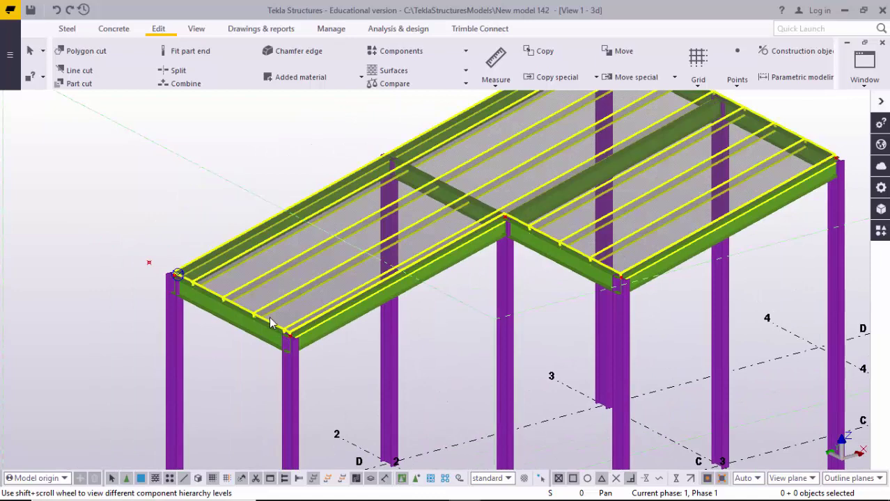
pyautogui.click(271, 321)
pyautogui.doubleClick(281, 326)
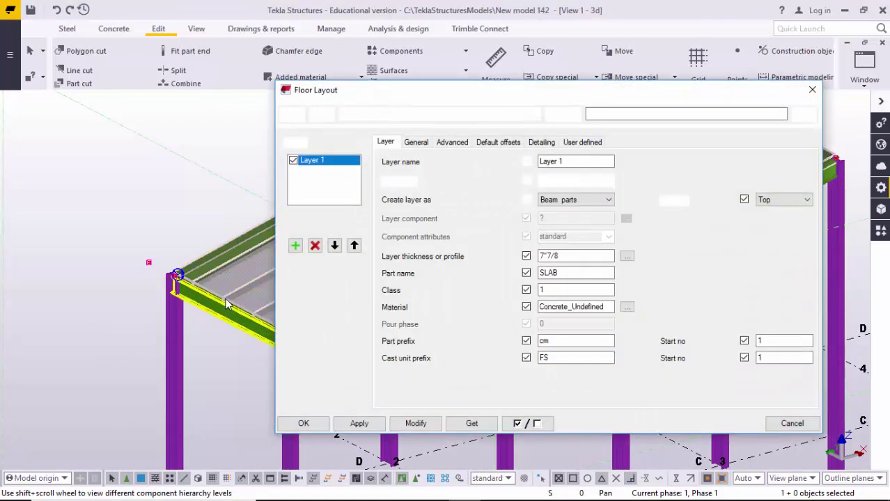
pyautogui.scroll(2, 168, 260)
pyautogui.scroll(3, 168, 260)
pyautogui.scroll(-3, 135, 250)
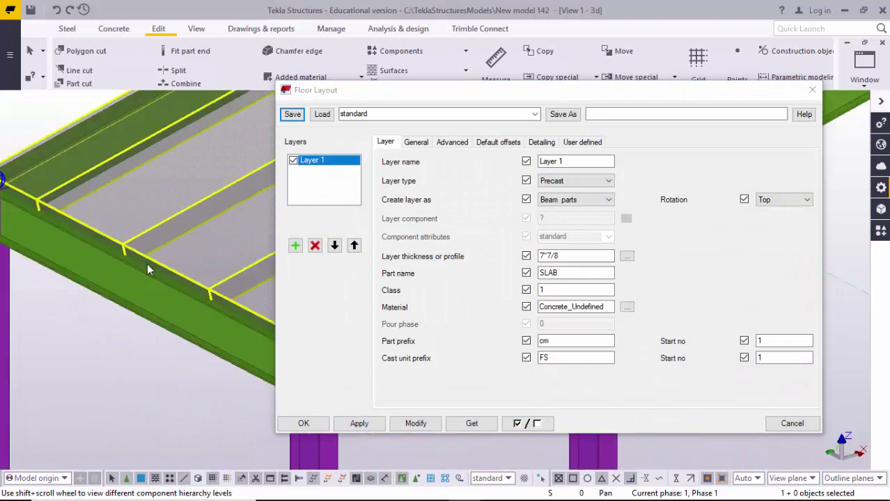
pyautogui.scroll(1, 243, 264)
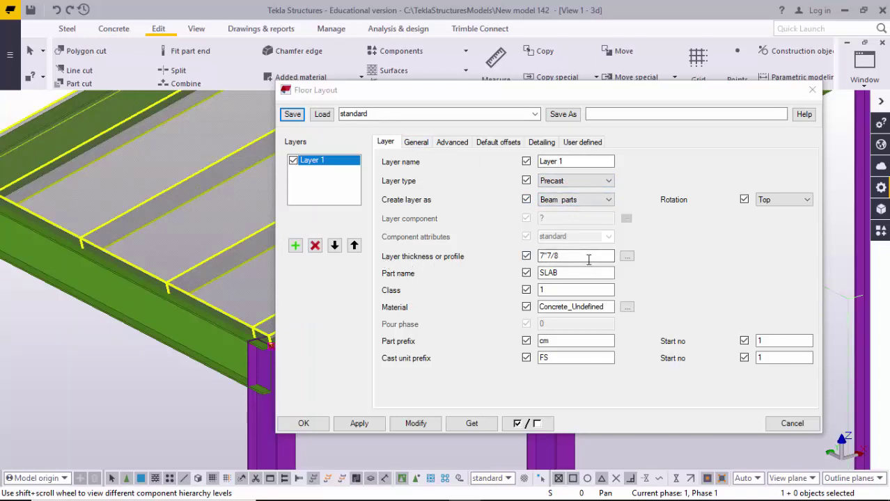
# - Set the layer profile to 3N_16GA from the Vulcraft roof decking 3N profiles in the profile catalog
pyautogui.click(626, 257)
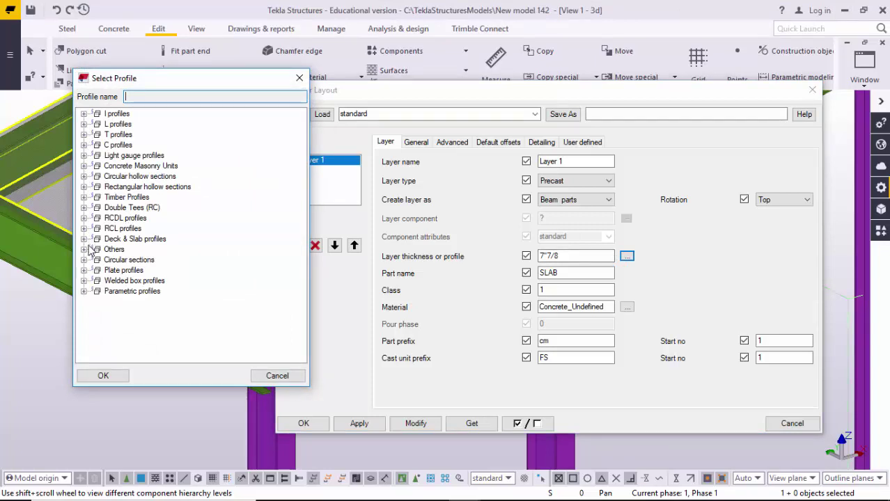
pyautogui.click(84, 239)
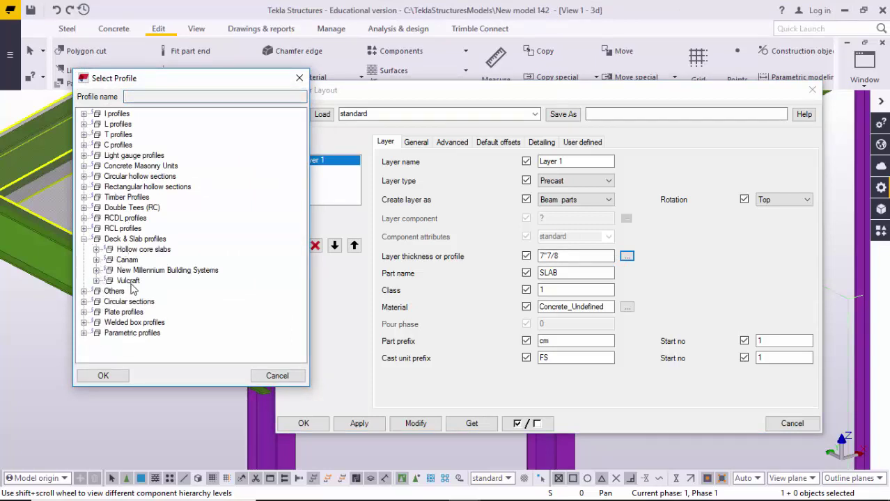
pyautogui.click(96, 280)
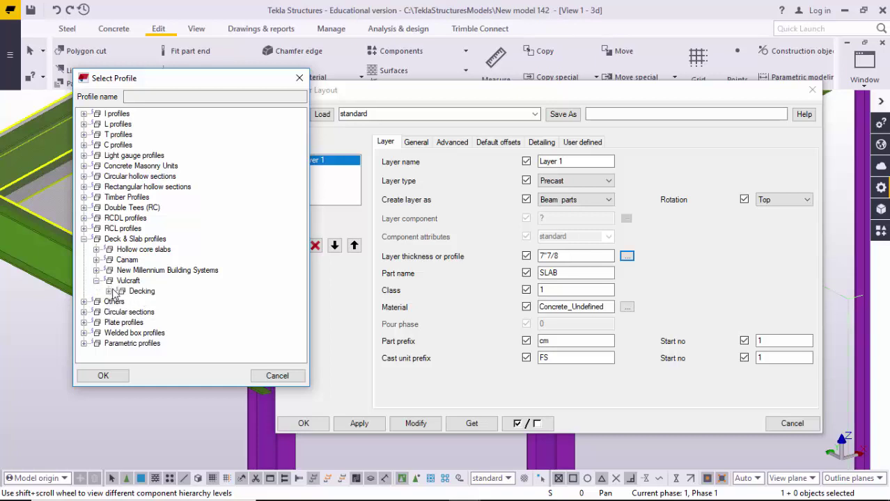
pyautogui.click(109, 291)
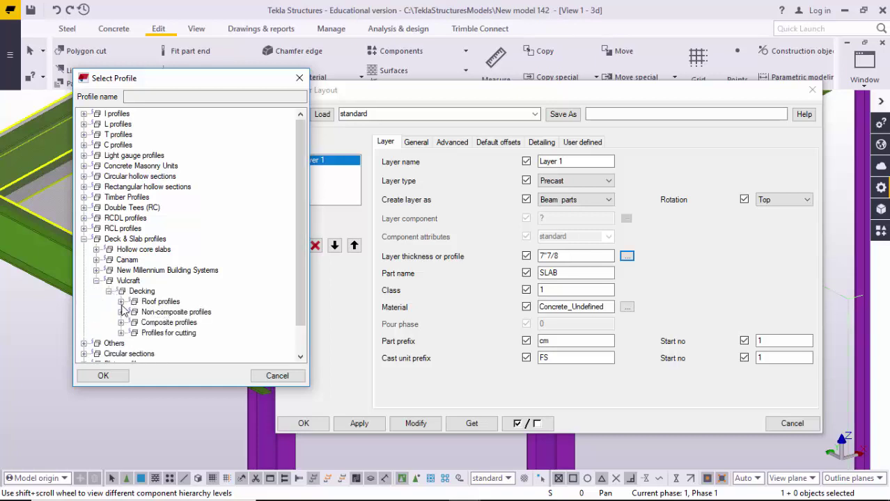
pyautogui.click(122, 303)
pyautogui.scroll(-2, 143, 312)
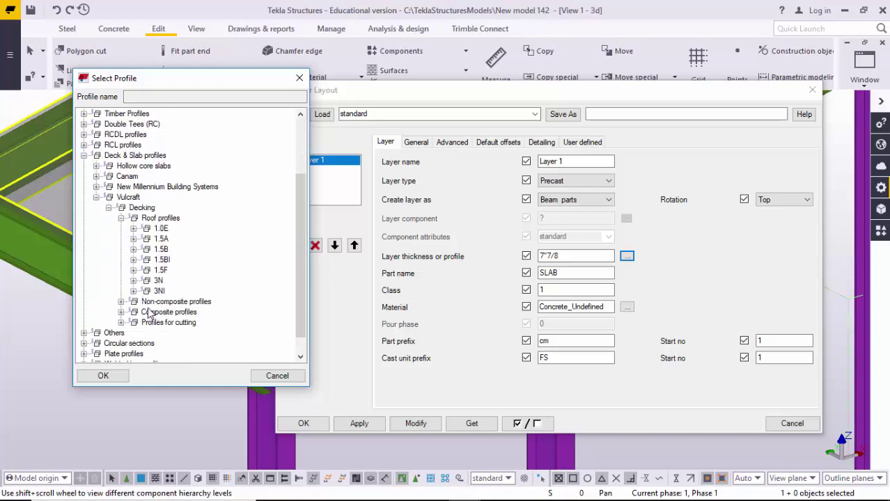
pyautogui.click(133, 281)
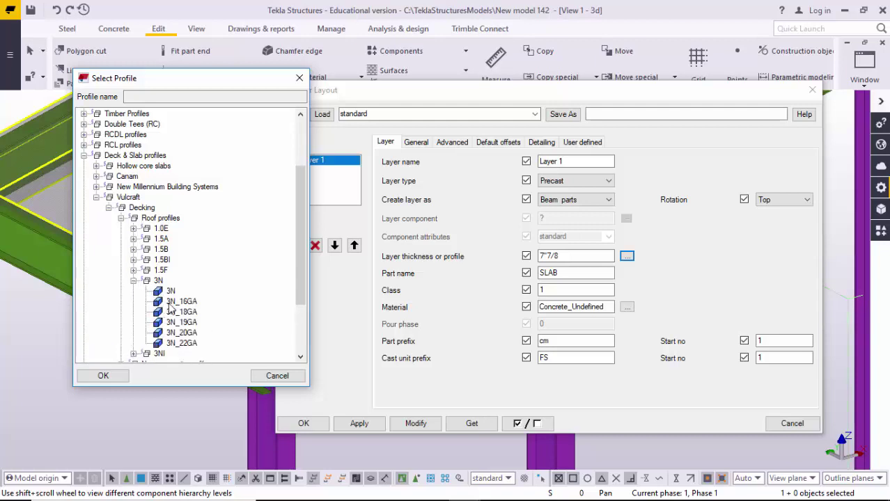
pyautogui.click(168, 303)
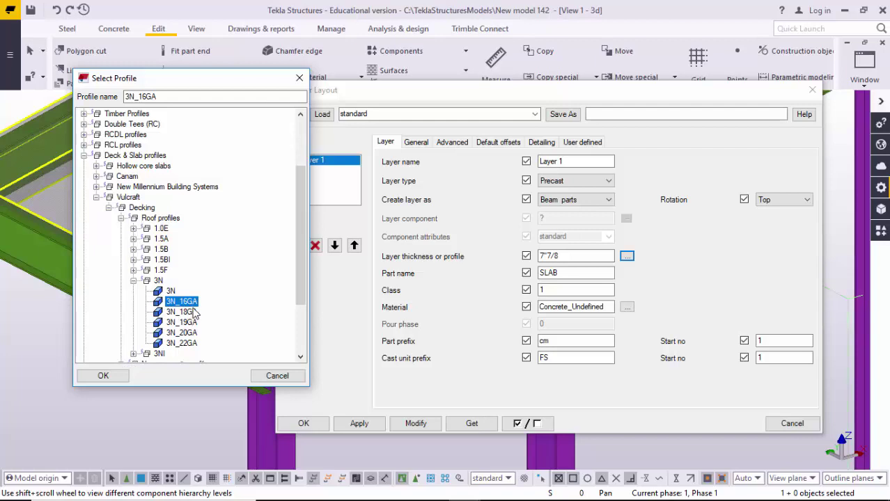
pyautogui.click(115, 375)
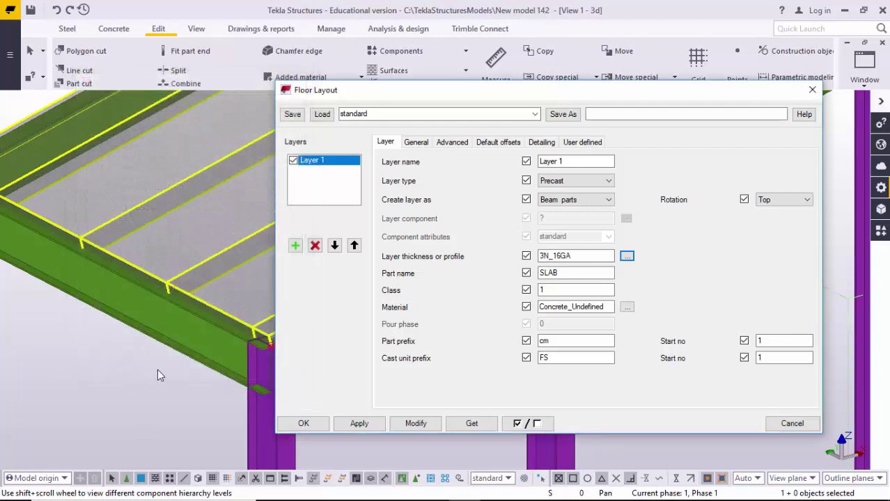
# - Rename the layer's part as Roof Panel and set its class to 2
pyautogui.moveTo(571, 275); pyautogui.dragTo(478, 273)
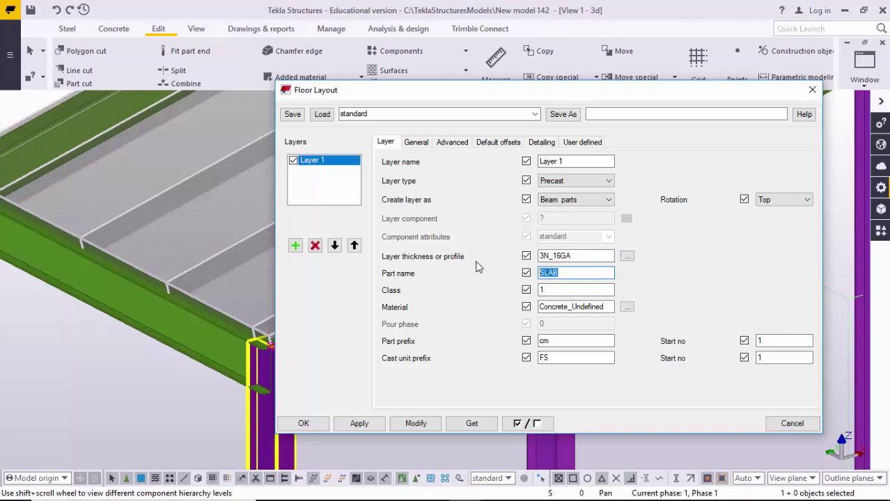
pyautogui.write('Roof Panel')
pyautogui.doubleClick(541, 289)
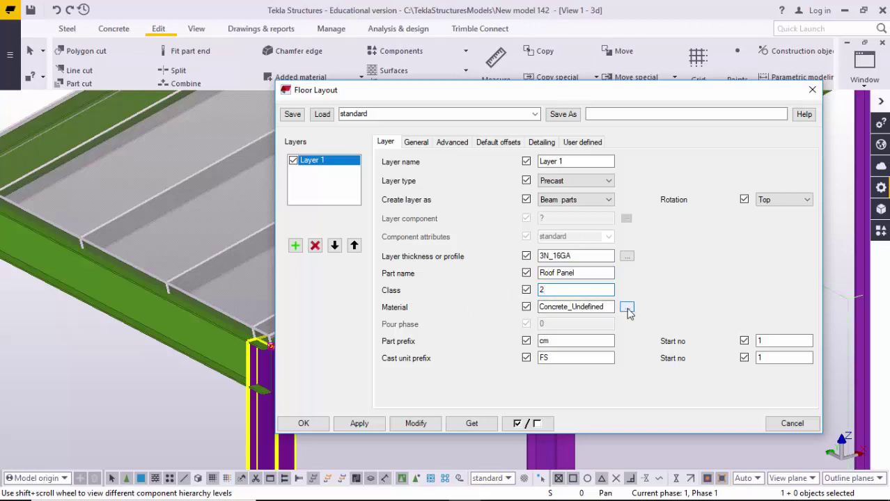
# - Set the layer material to steel grade A36 from the material catalog
pyautogui.click(627, 308)
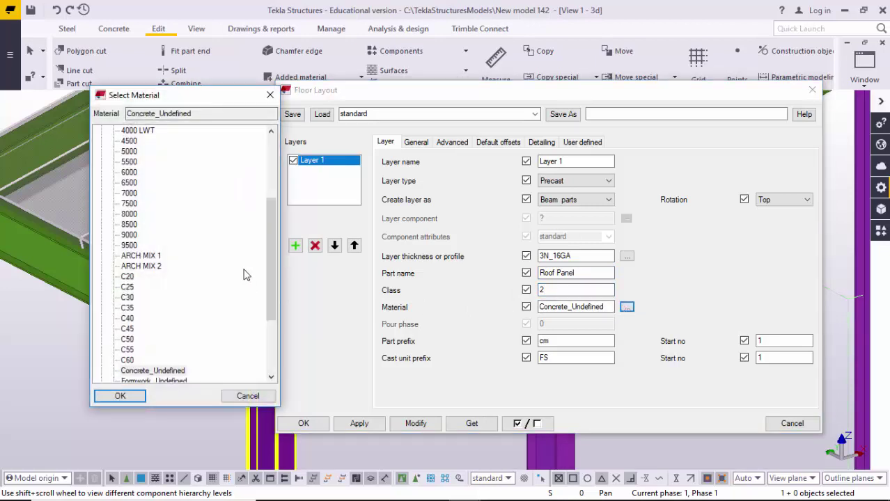
pyautogui.scroll(4, 138, 238)
pyautogui.click(102, 130)
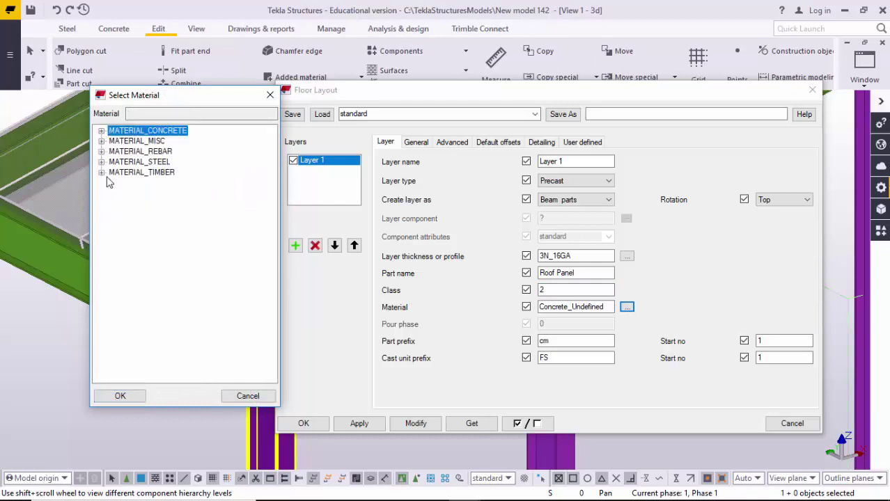
pyautogui.click(102, 162)
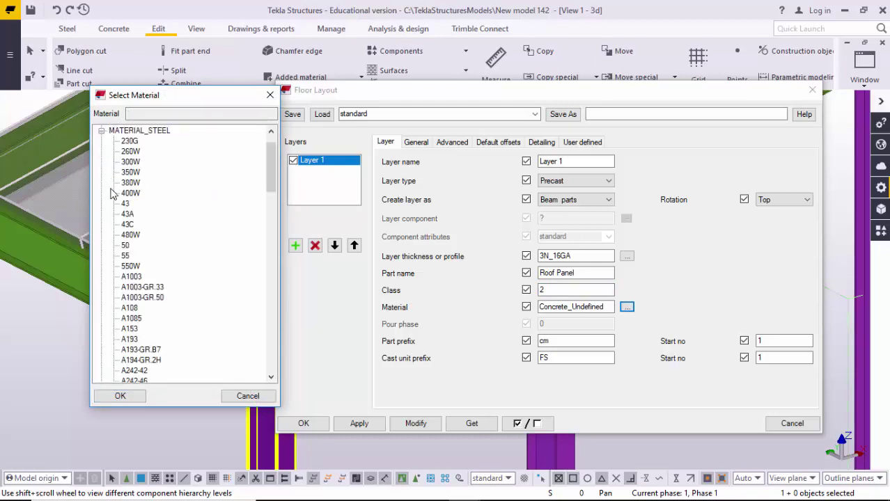
pyautogui.scroll(-4, 147, 263)
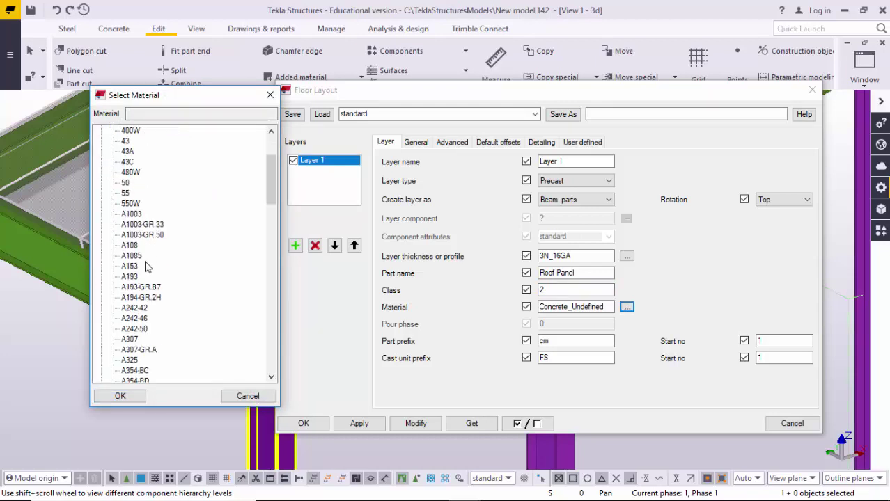
pyautogui.scroll(-2, 144, 307)
pyautogui.click(128, 278)
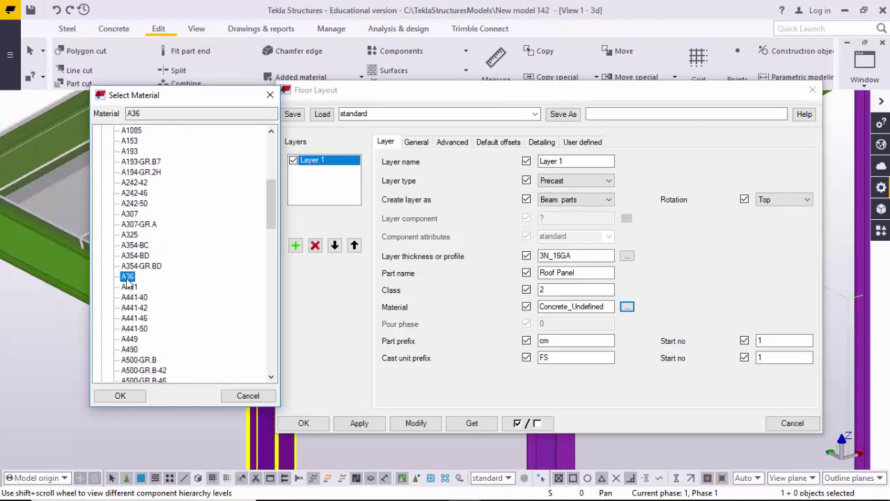
pyautogui.click(119, 396)
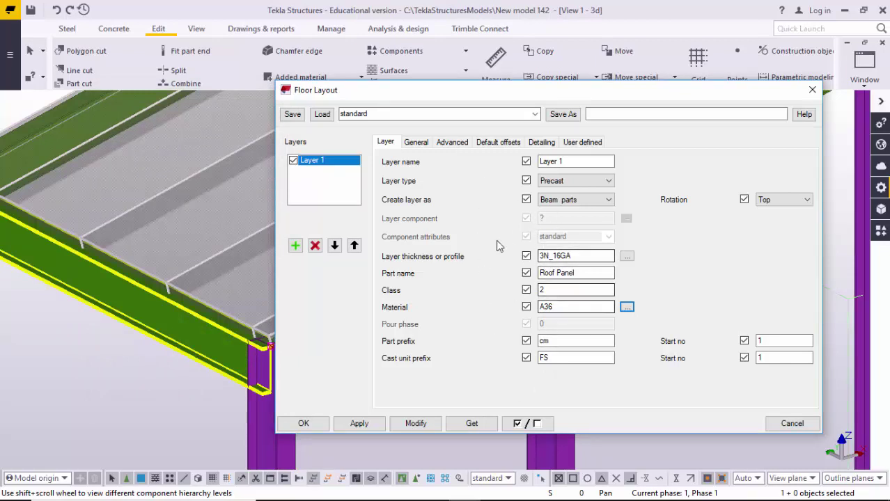
# - Save the Floor Layout settings as Roof Panel and apply them to the selected floor component
pyautogui.click(628, 114)
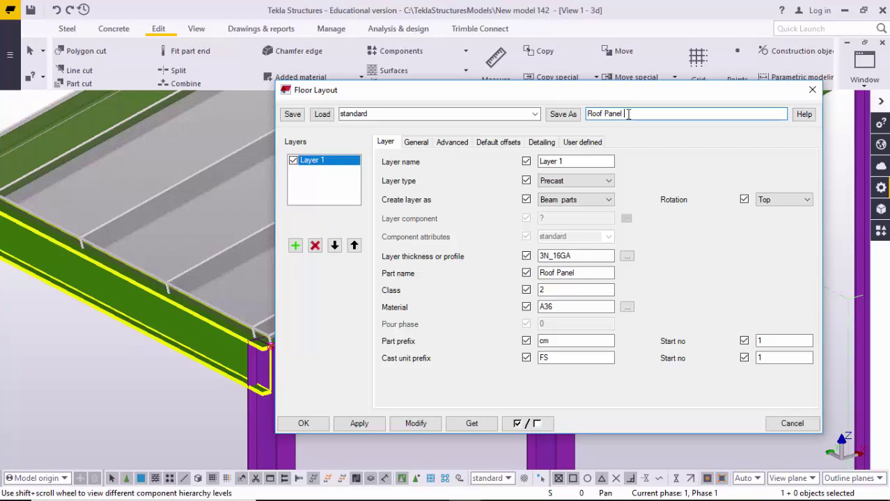
pyautogui.click(566, 115)
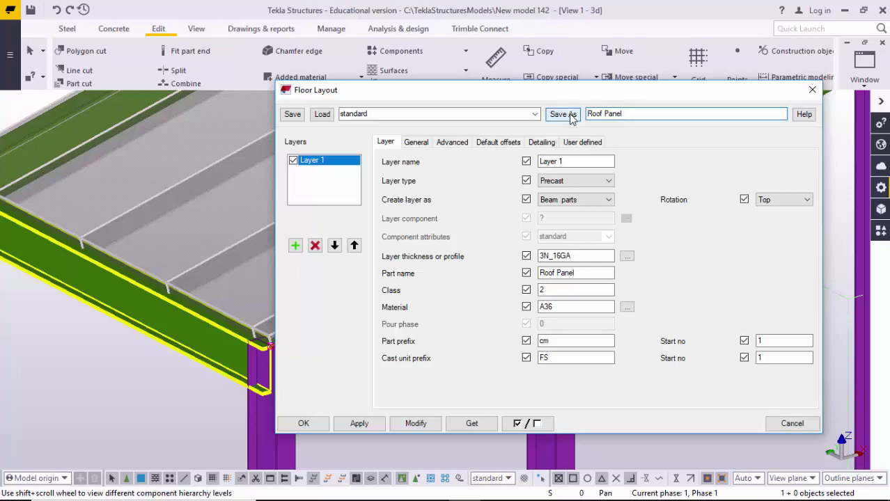
pyautogui.click(534, 115)
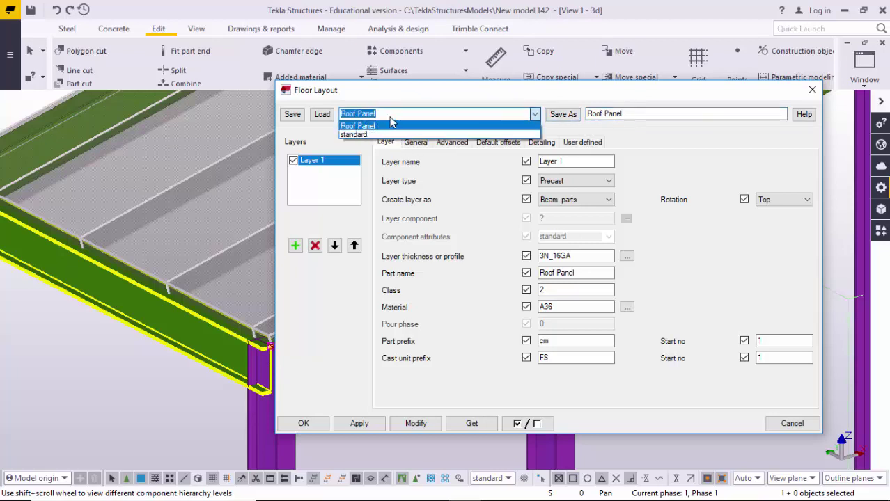
pyautogui.click(390, 115)
pyautogui.click(534, 115)
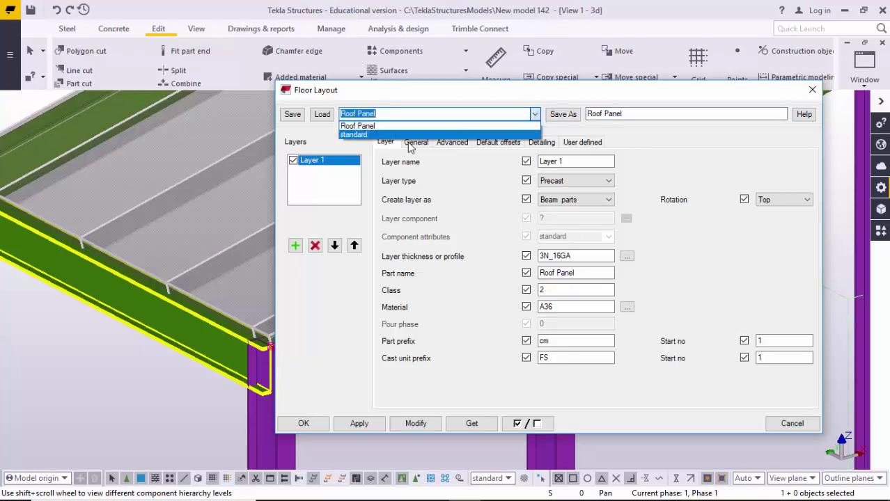
pyautogui.click(440, 114)
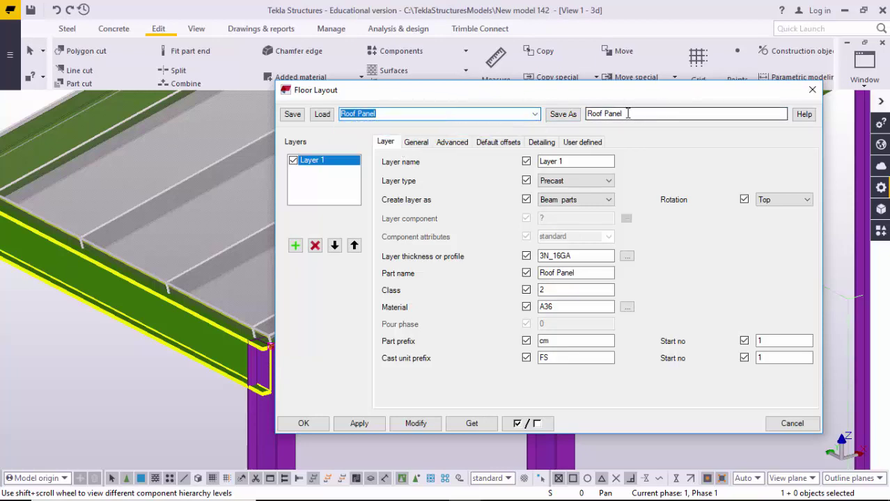
pyautogui.moveTo(630, 113); pyautogui.dragTo(555, 115)
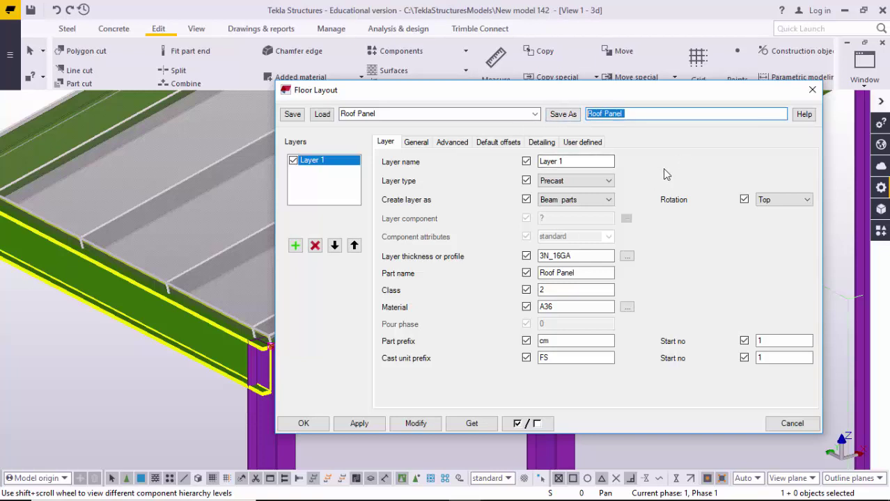
pyautogui.click(416, 423)
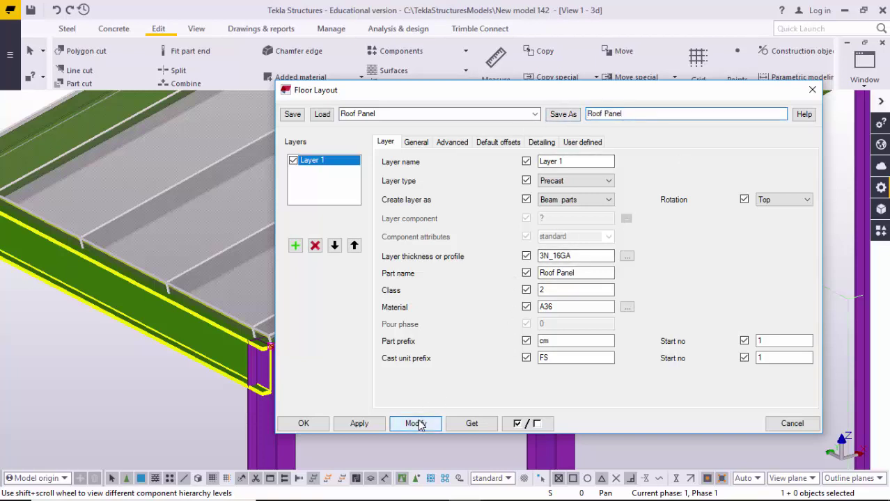
# - Examine how the deck panels sit on the beams and columns, up close and across the whole frame, and deselect the component
pyautogui.scroll(3, 158, 255)
pyautogui.scroll(-5, 163, 247)
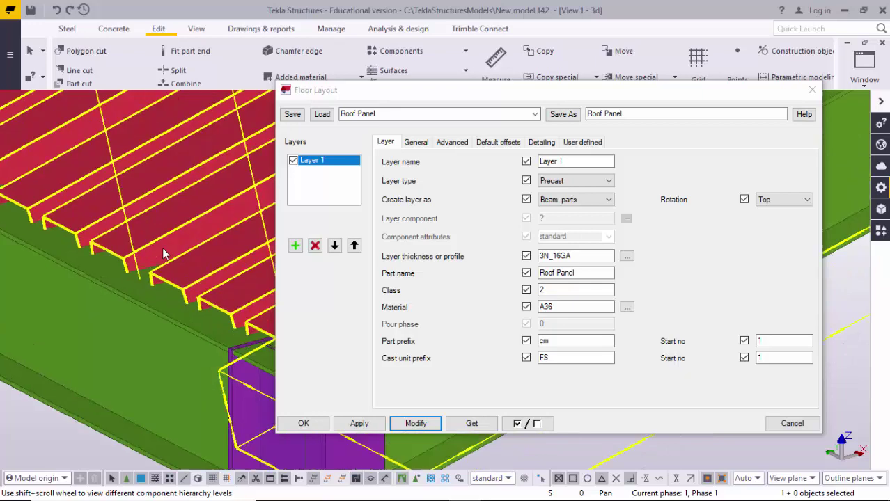
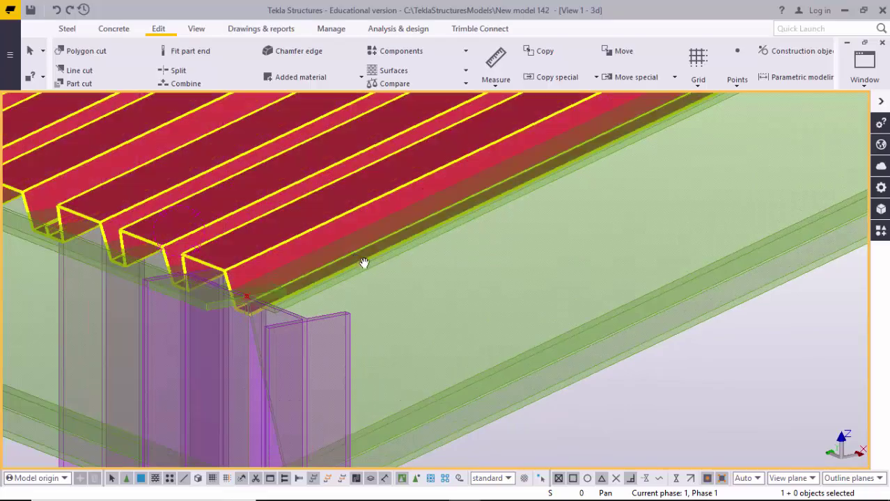
pyautogui.keyDown('ctrl'); pyautogui.moveTo(334, 273); pyautogui.dragTo(284, 270, button='middle'); pyautogui.keyUp('ctrl')
pyautogui.scroll(10, 284, 270)
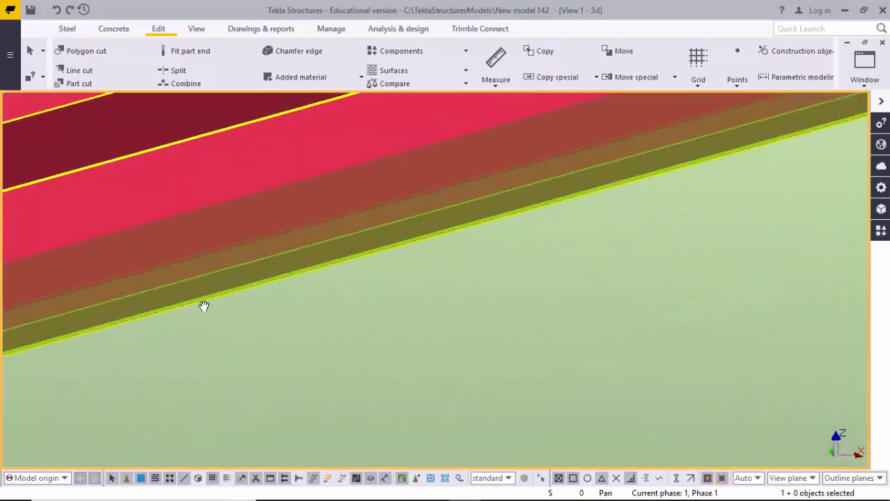
pyautogui.scroll(-10, 208, 288)
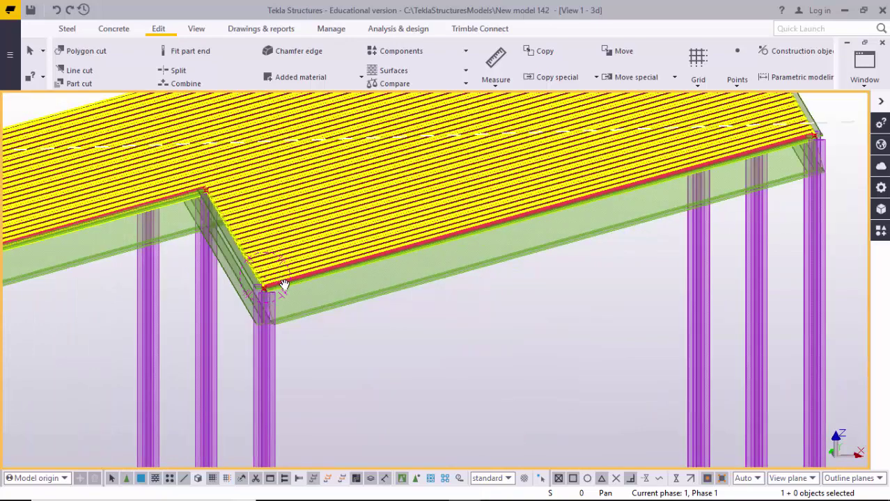
pyautogui.scroll(-4, 283, 287)
pyautogui.keyDown('ctrl'); pyautogui.moveTo(324, 314); pyautogui.dragTo(332, 359, button='middle'); pyautogui.keyUp('ctrl')
pyautogui.moveTo(340, 439); pyautogui.dragTo(364, 310, button='middle')
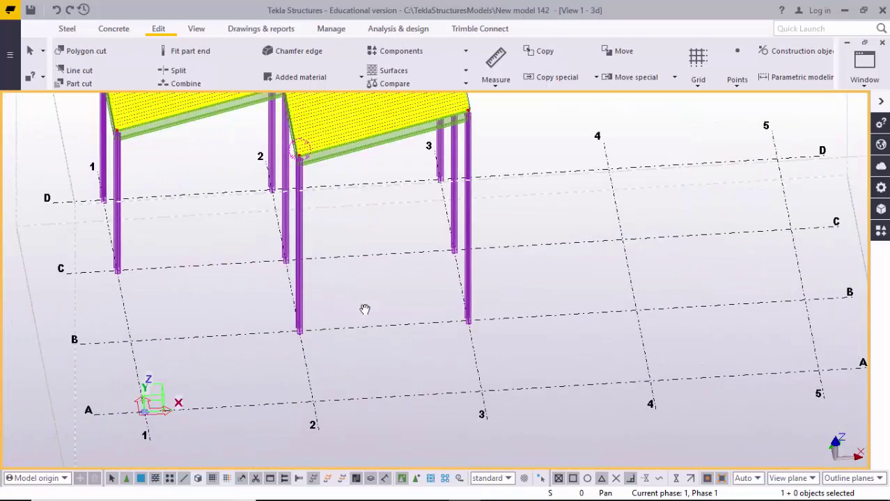
pyautogui.scroll(-1, 363, 308)
pyautogui.scroll(2, 166, 340)
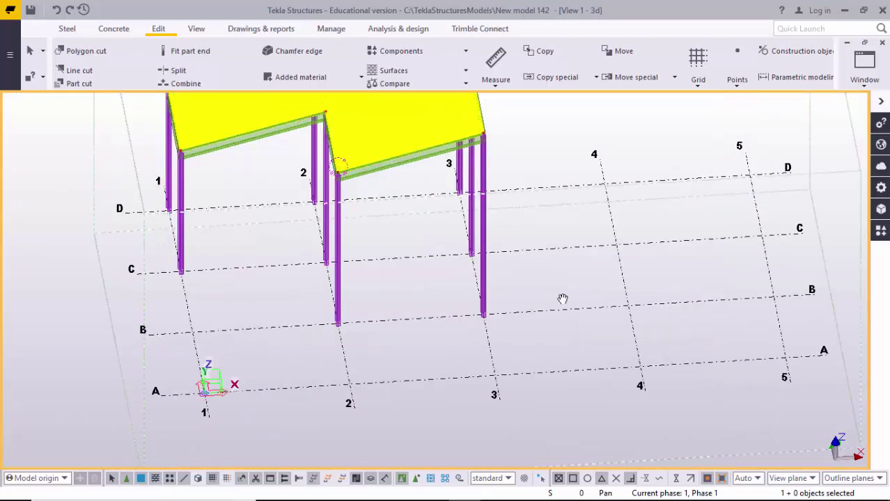
pyautogui.rightClick(539, 279)
pyautogui.click(543, 291)
pyautogui.scroll(-2, 545, 285)
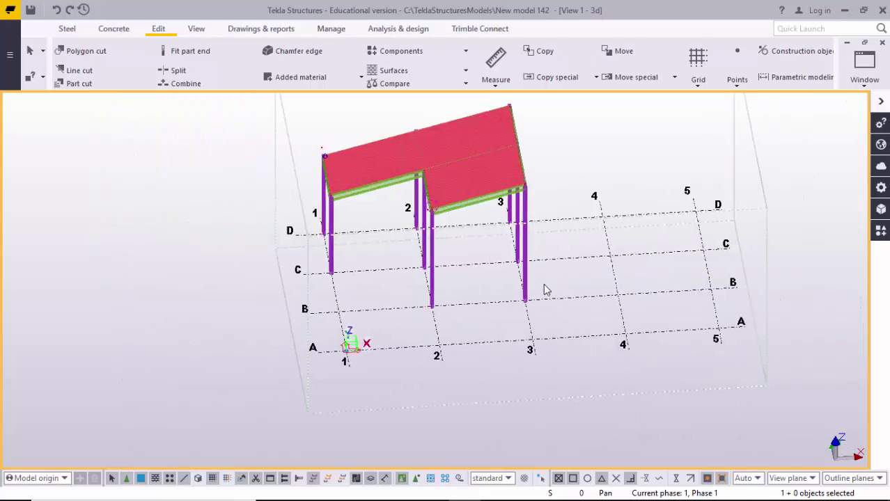
pyautogui.scroll(2, 546, 291)
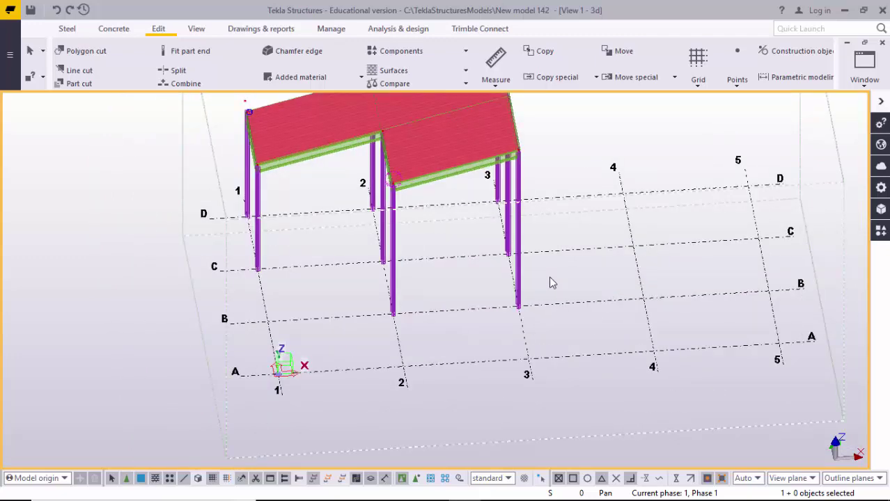
# - Delete all hidden named views, from ELEVATION ON GRID 1 through PLAN AT EL. +20, from the views list
pyautogui.hotkey('ctrl', 'i')
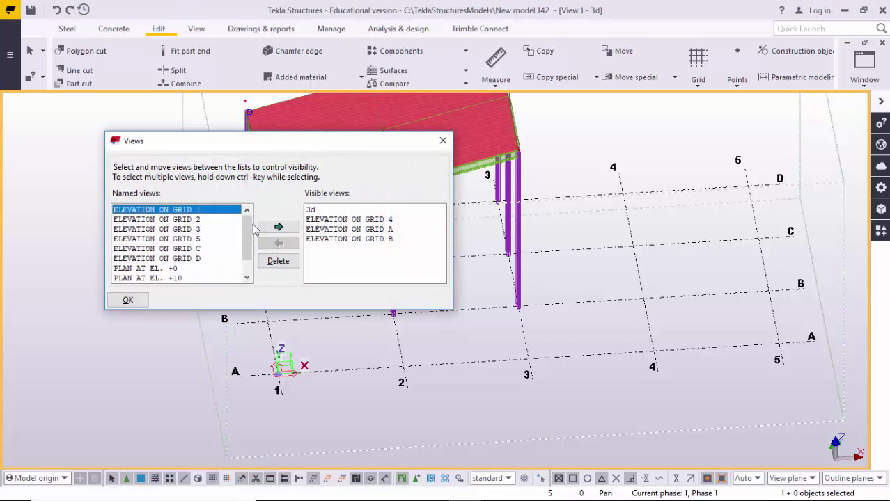
pyautogui.scroll(-1, 191, 254)
pyautogui.keyDown('shift'); pyautogui.click(185, 279); pyautogui.keyUp('shift')
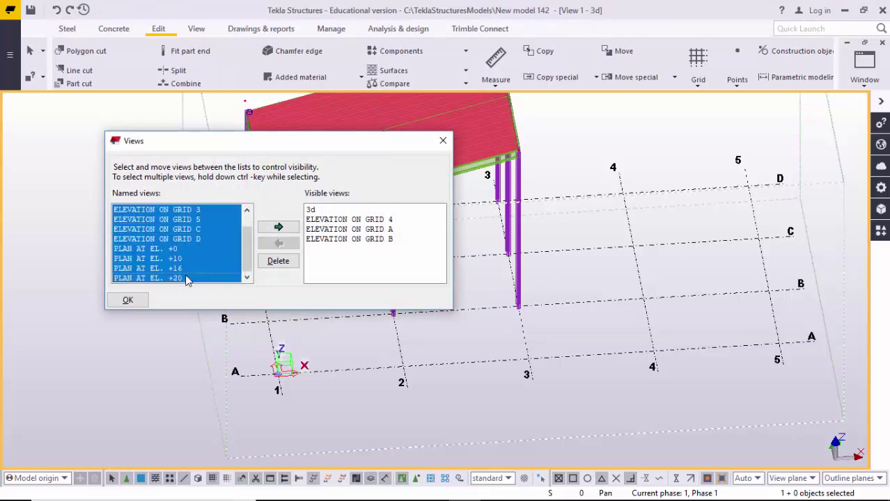
pyautogui.click(278, 261)
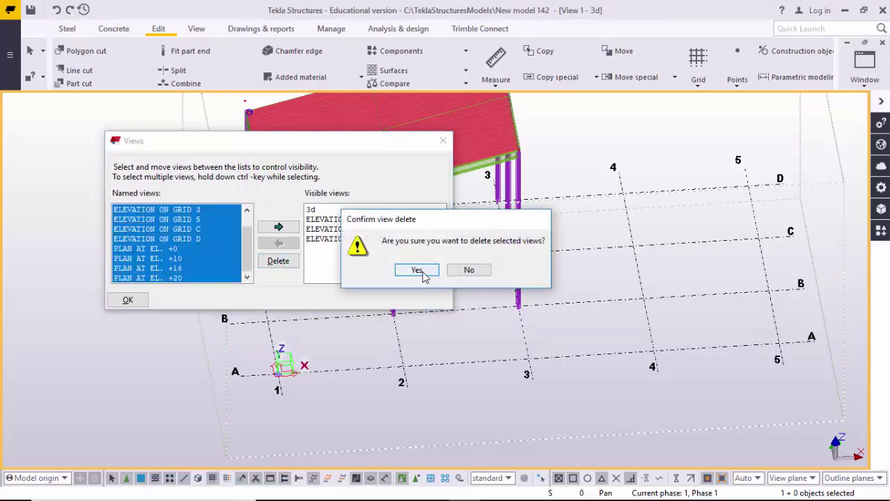
pyautogui.click(413, 267)
# - Delete the visible views ELEVATION ON GRID 4, A and B, keeping only the 3d view, and close the views list
pyautogui.click(332, 219)
pyautogui.keyDown('shift'); pyautogui.click(320, 240); pyautogui.keyUp('shift')
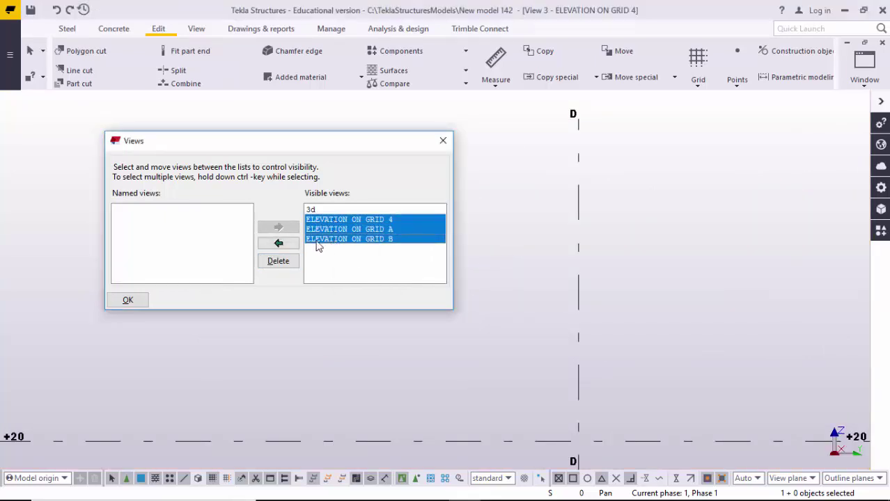
pyautogui.click(282, 262)
pyautogui.click(399, 268)
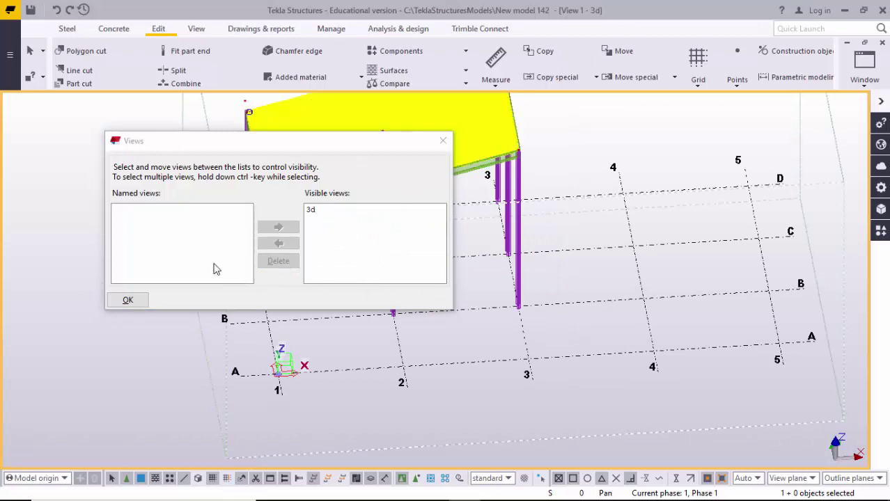
pyautogui.click(443, 141)
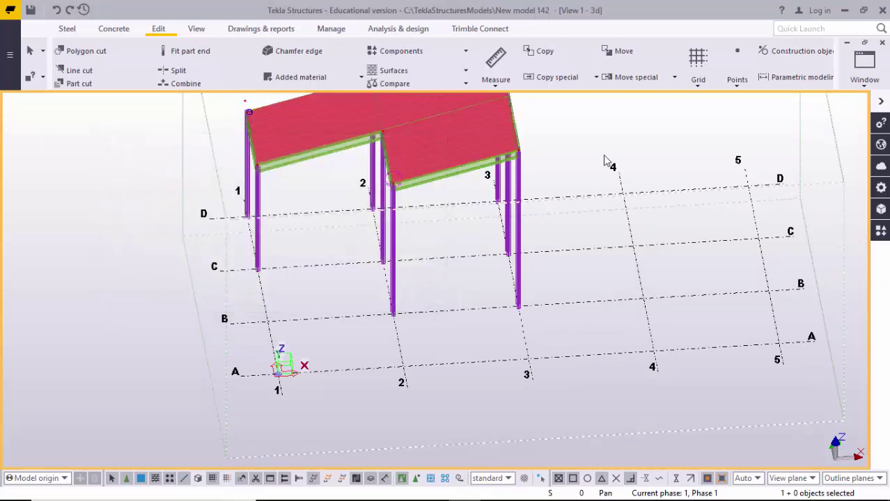
# - Create all plan and elevation views along the grid lines using the standard settings
pyautogui.scroll(-3, 558, 237)
pyautogui.scroll(2, 554, 246)
pyautogui.rightClick(550, 249)
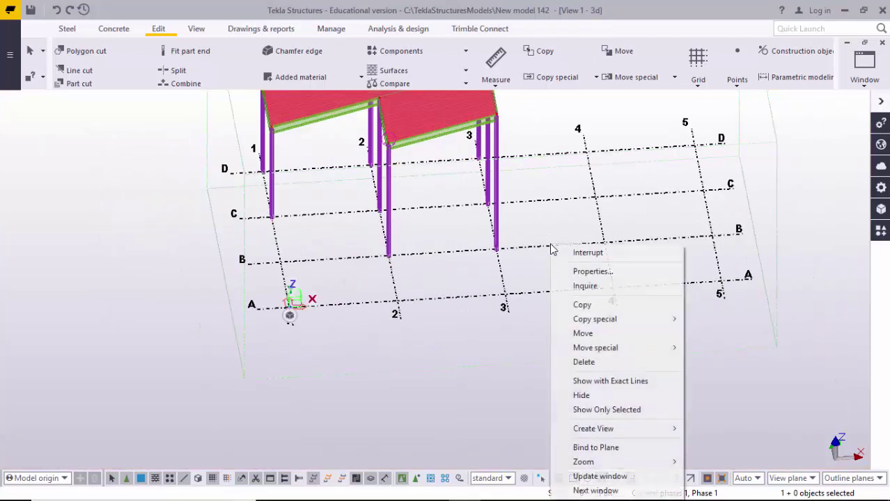
pyautogui.moveTo(639, 435)
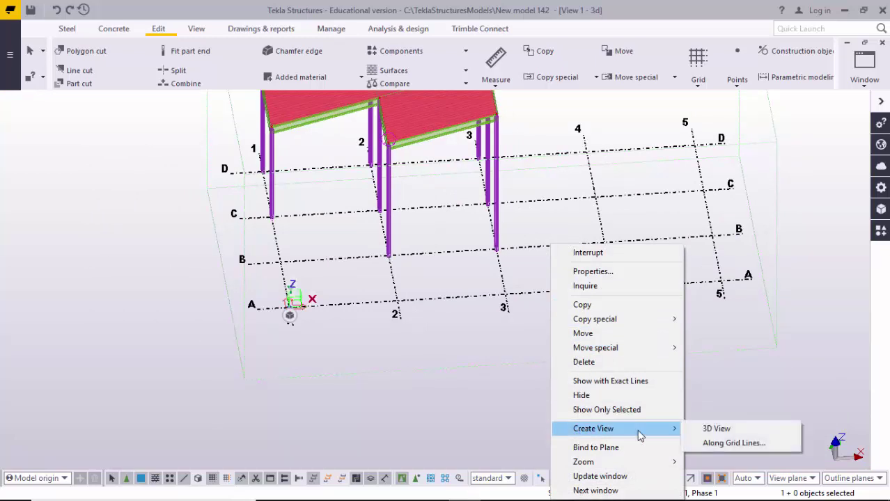
pyautogui.click(729, 442)
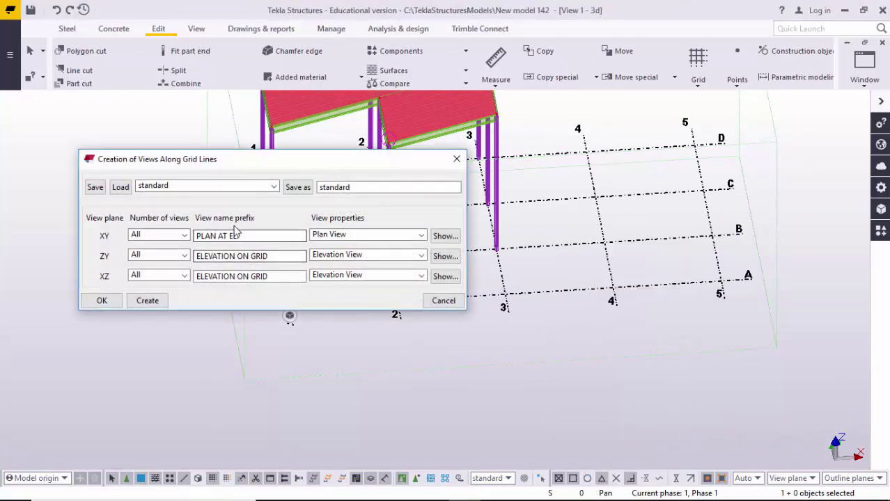
pyautogui.click(146, 300)
pyautogui.click(99, 304)
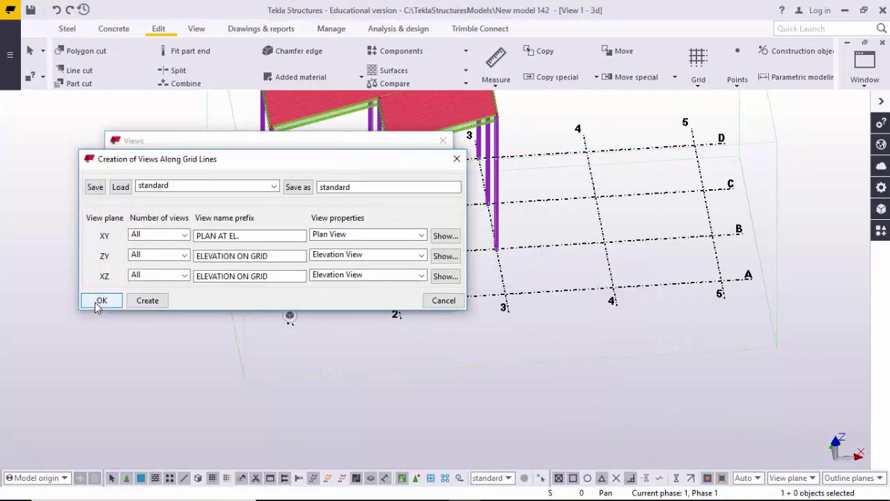
# - Make the ELEVATION ON GRID B view visible and close the views list
pyautogui.scroll(-2, 208, 238)
pyautogui.scroll(2, 191, 257)
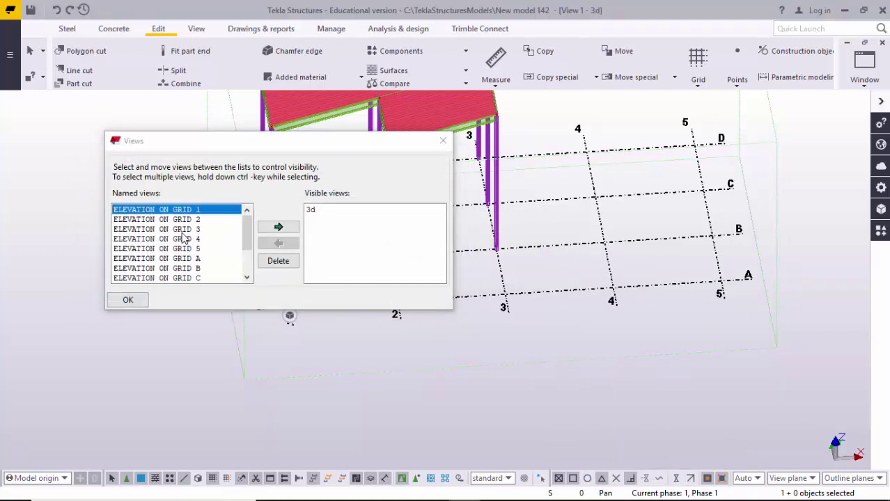
pyautogui.scroll(-5, 600, 301)
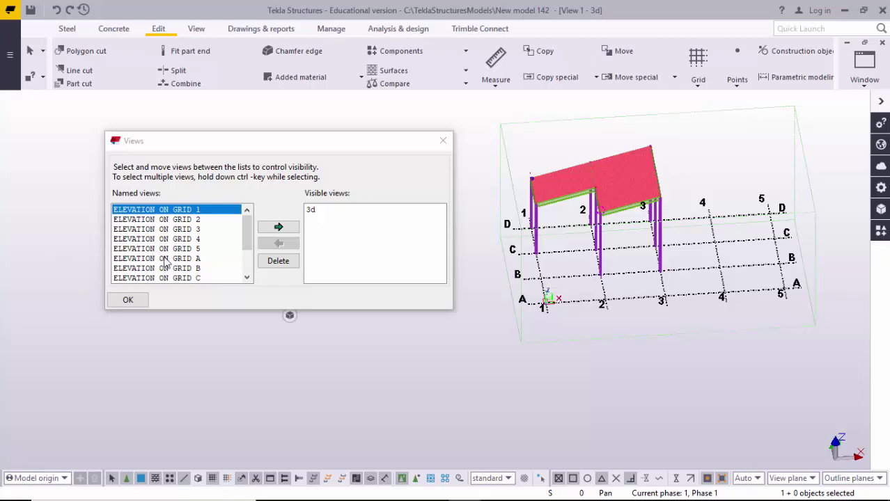
pyautogui.click(202, 268)
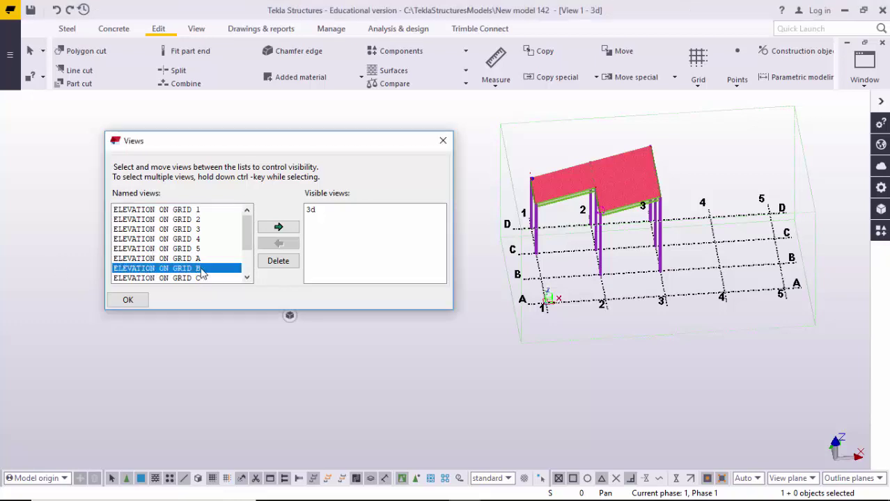
pyautogui.click(284, 227)
pyautogui.click(444, 141)
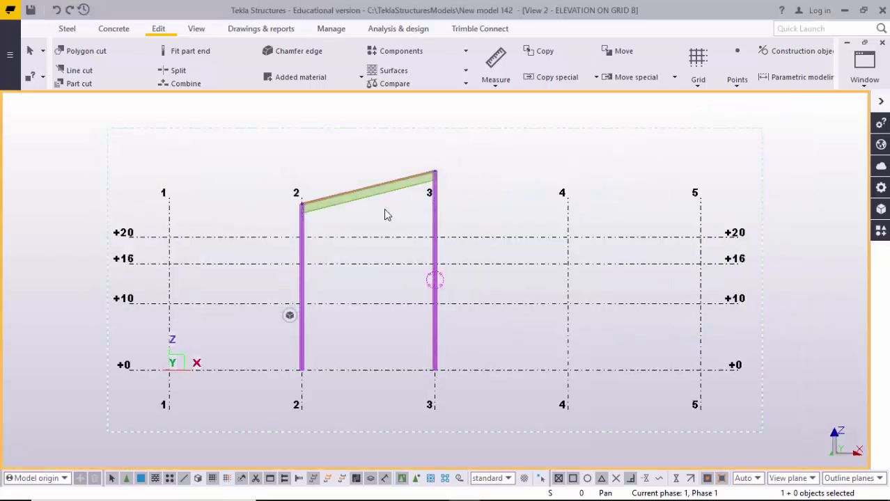
# - Examine up close in the grid B elevation how the roof deck meets the sloped beam at grid line 2
pyautogui.scroll(4, 355, 195)
pyautogui.scroll(6, 290, 176)
pyautogui.moveTo(139, 237); pyautogui.dragTo(227, 215, button='middle')
pyautogui.scroll(4, 226, 211)
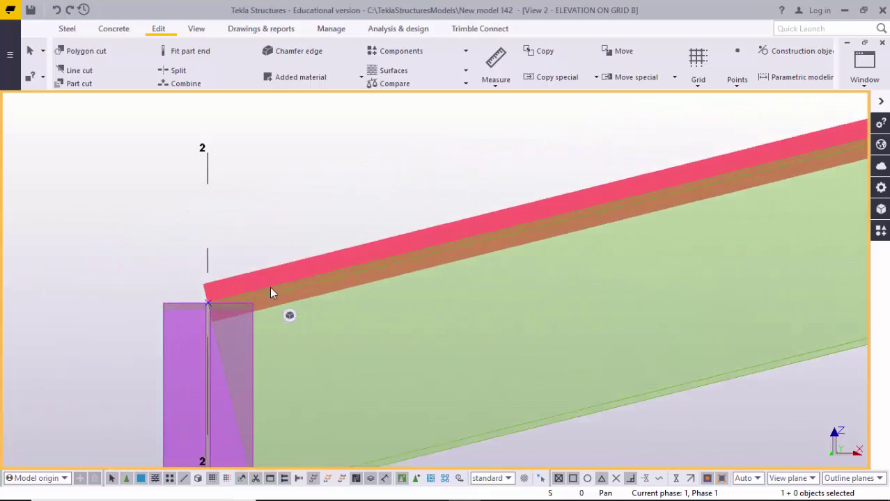
pyautogui.scroll(4, 270, 287)
pyautogui.scroll(-1, 313, 254)
pyautogui.scroll(2, 345, 300)
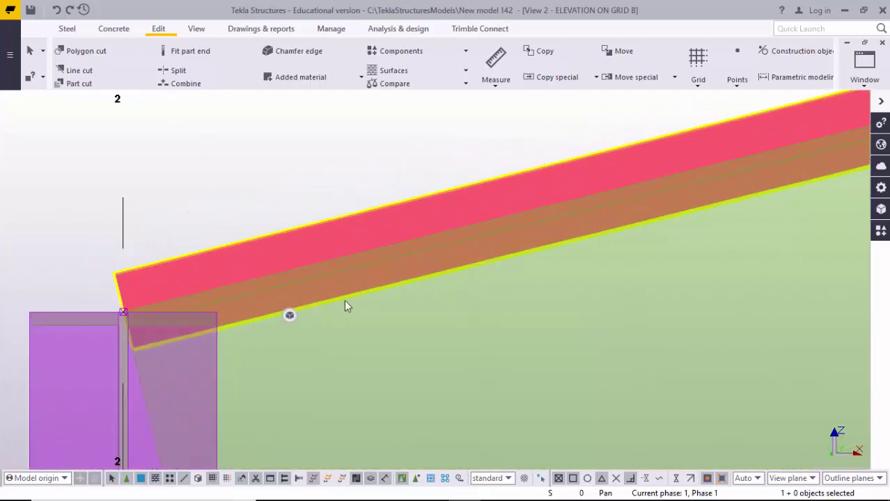
pyautogui.scroll(-3, 329, 303)
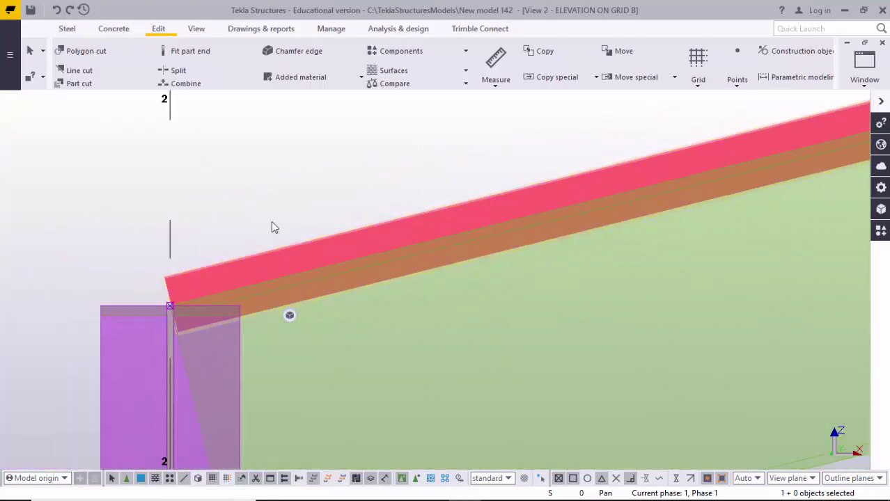
pyautogui.rightClick(279, 158)
pyautogui.click(312, 169)
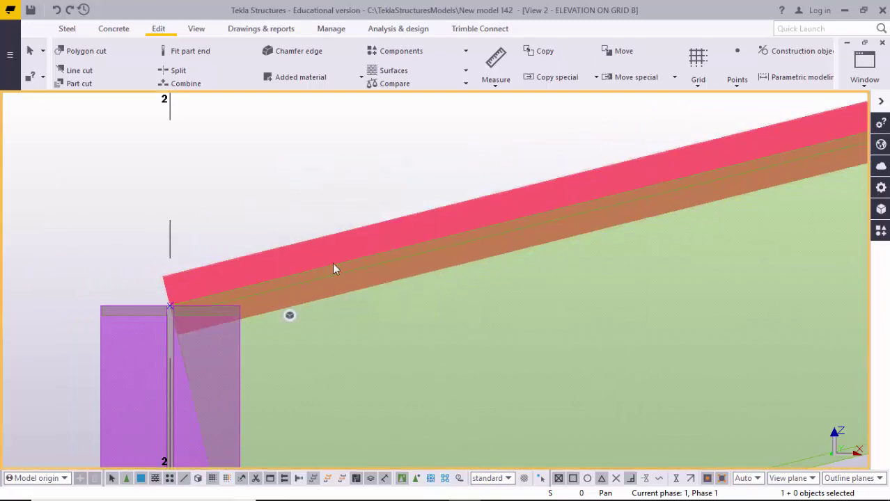
# - Move the roof deck component from its lower end corner to the beam's top corner at grid line 2
pyautogui.moveTo(331, 236); pyautogui.dragTo(300, 202, button='middle')
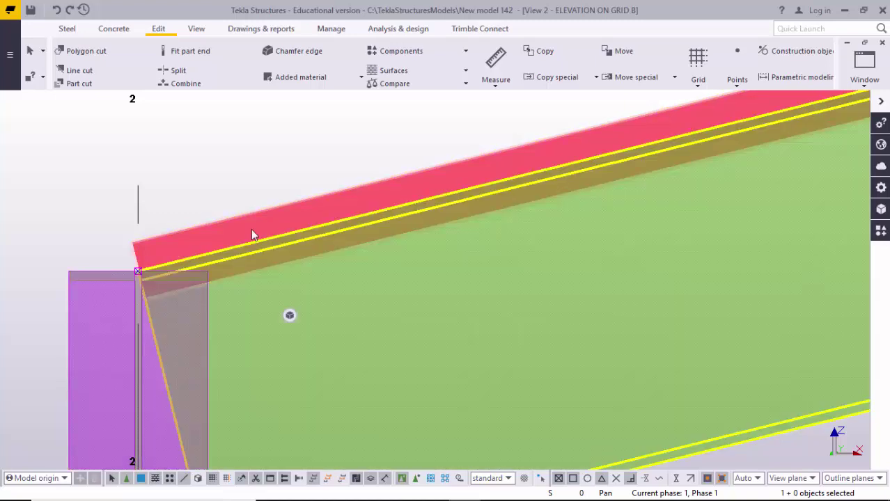
pyautogui.rightClick(250, 209)
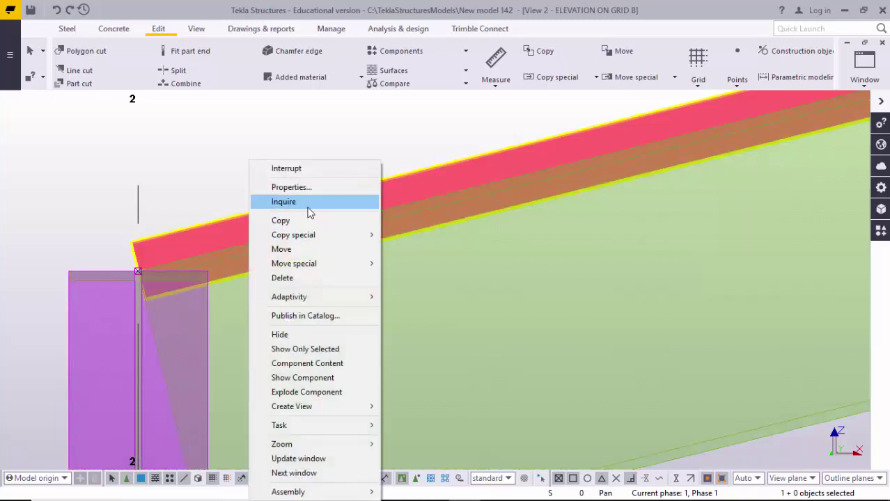
pyautogui.click(320, 249)
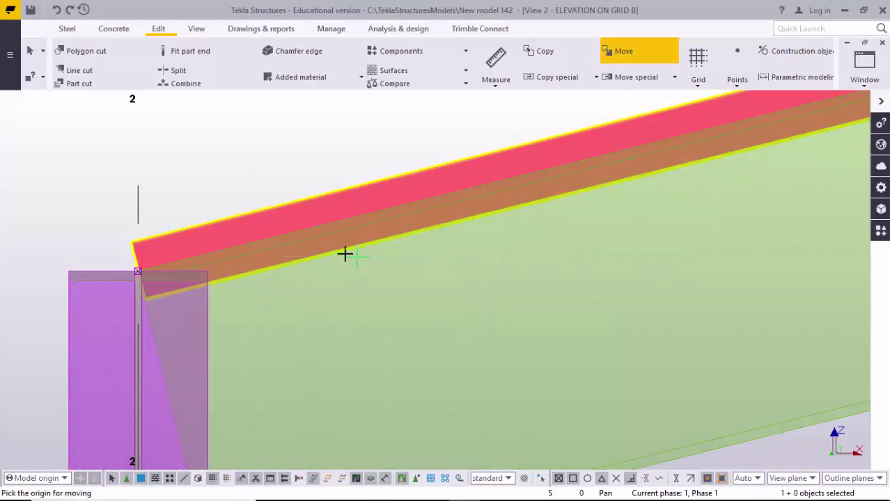
pyautogui.scroll(5, 224, 298)
pyautogui.scroll(2, 212, 287)
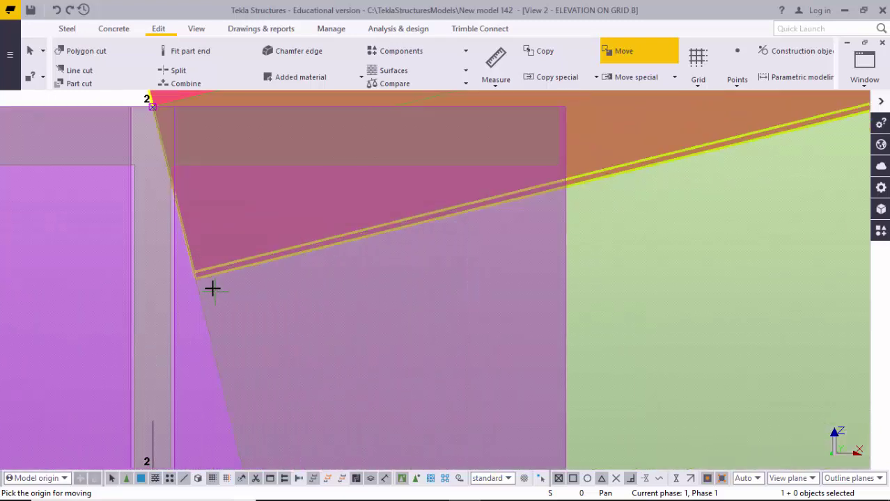
pyautogui.click(200, 279)
pyautogui.moveTo(156, 130); pyautogui.dragTo(213, 252, button='middle')
pyautogui.scroll(4, 202, 228)
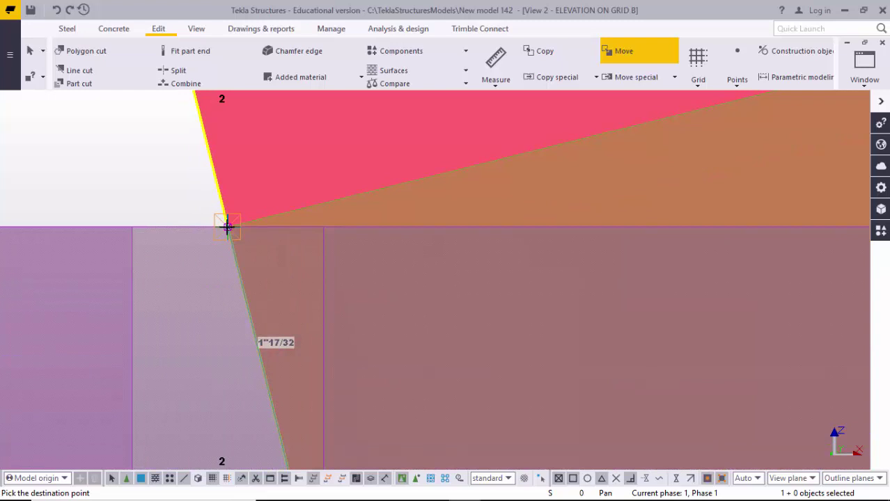
pyautogui.click(227, 230)
pyautogui.scroll(-10, 224, 234)
pyautogui.scroll(4, 262, 181)
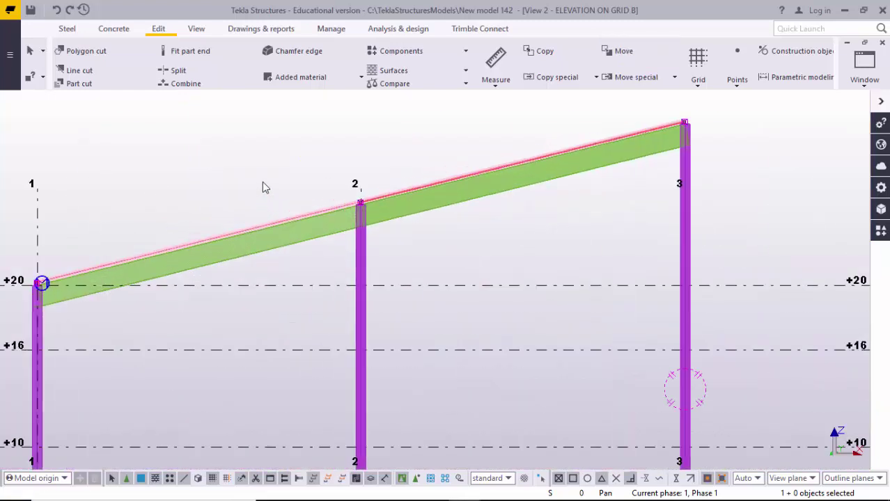
pyautogui.rightClick(271, 140)
pyautogui.click(292, 192)
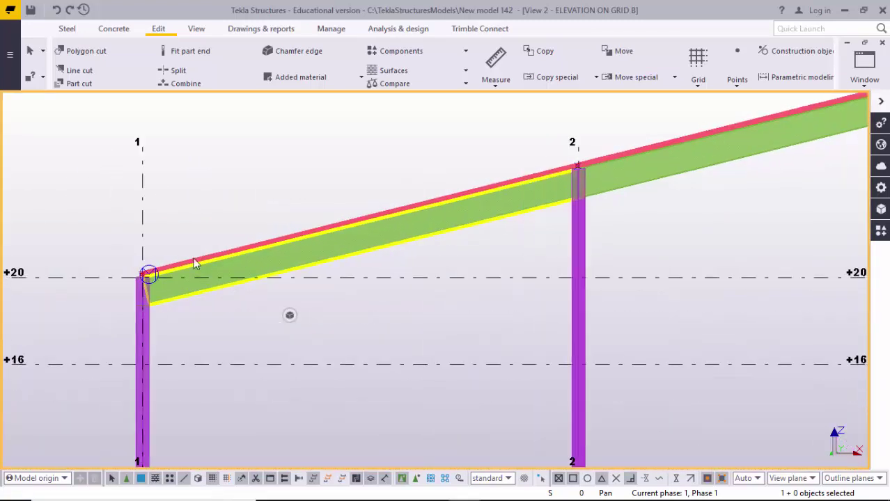
# - Check the contact between the moved deck and the beam's top flange in the elevation, and return to the 3d view
pyautogui.scroll(5, 206, 282)
pyautogui.scroll(8, 265, 295)
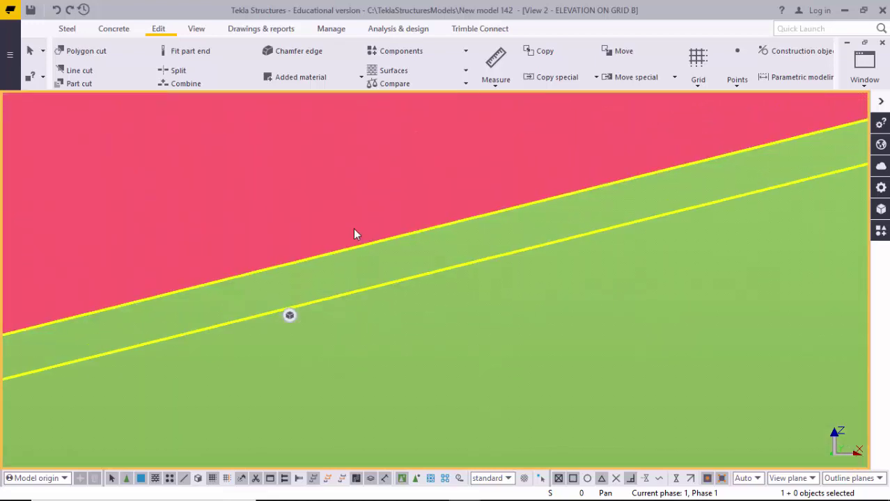
pyautogui.scroll(-6, 407, 255)
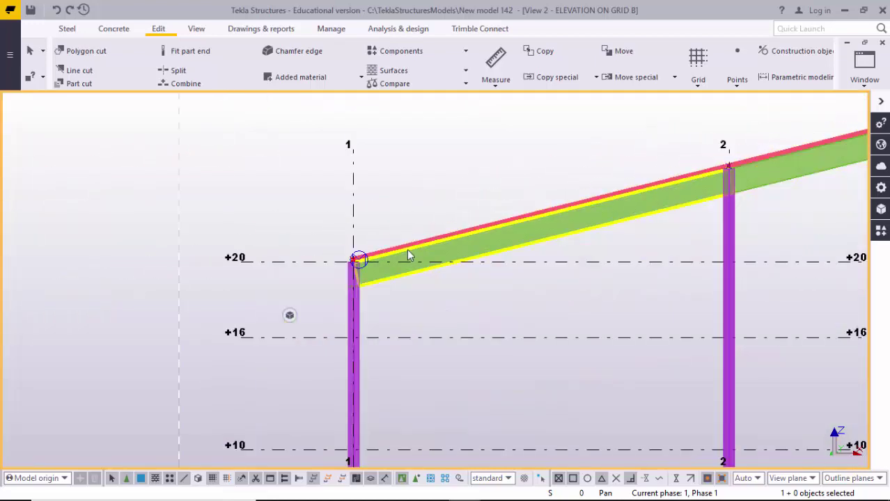
pyautogui.hotkey('ctrl', 'Tab')
pyautogui.moveTo(568, 215); pyautogui.dragTo(468, 230, button='middle')
pyautogui.click(243, 206)
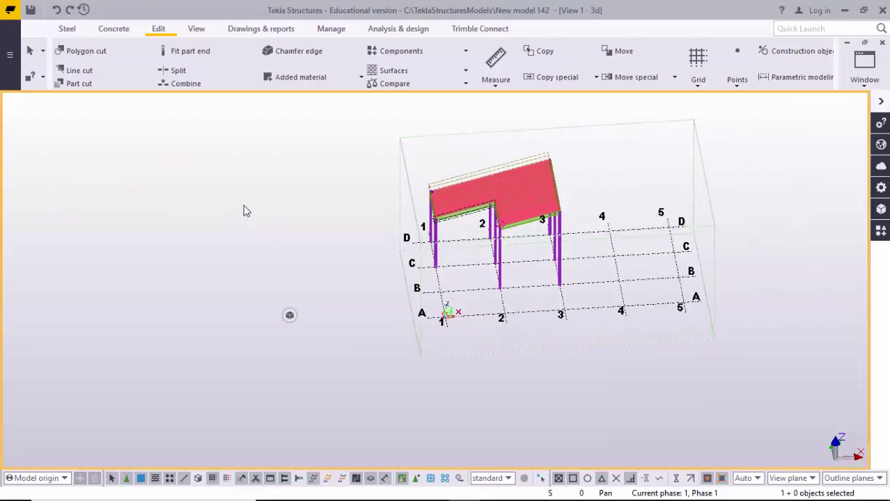
# - Examine in 3D how the moved deck bears on the beams and columns along the edges and at the corners
pyautogui.rightClick(235, 194)
pyautogui.click(279, 269)
pyautogui.scroll(-3, 416, 269)
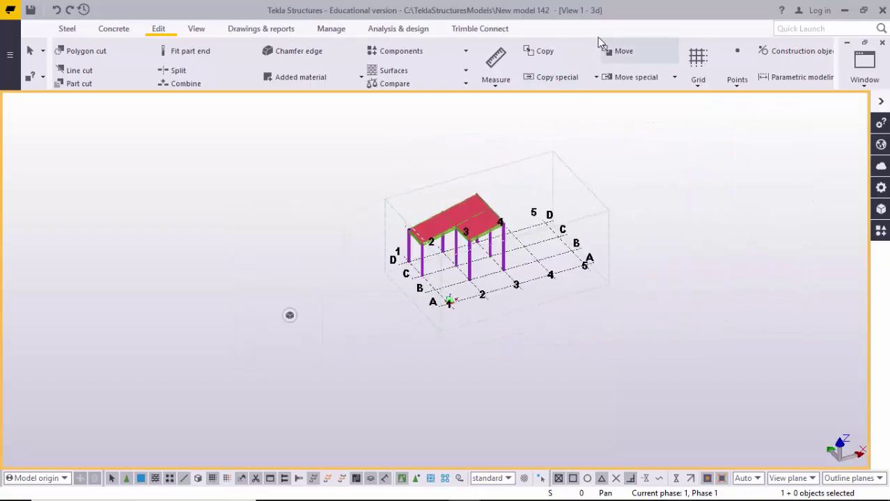
pyautogui.scroll(10, 452, 293)
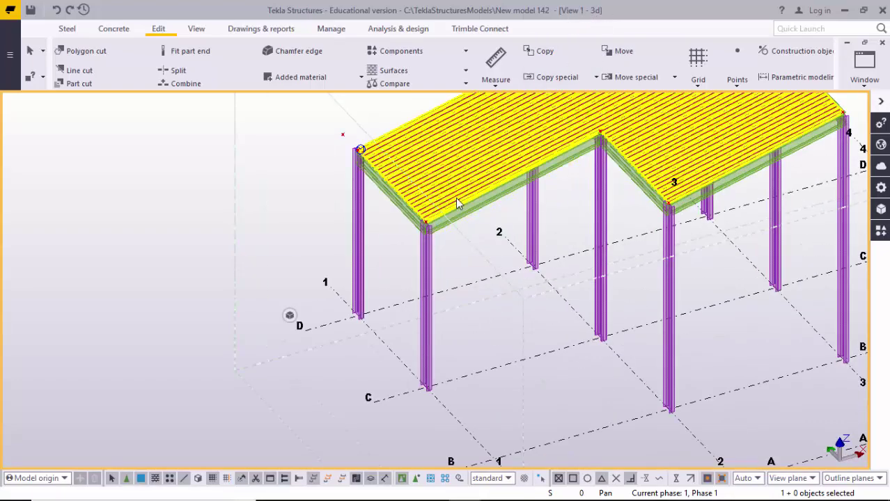
pyautogui.scroll(3, 345, 344)
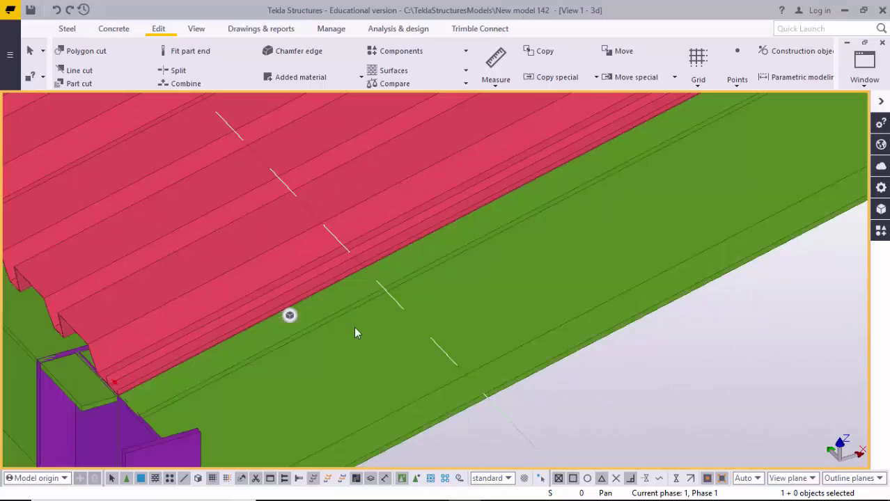
pyautogui.scroll(-5, 354, 322)
pyautogui.keyDown('ctrl'); pyautogui.moveTo(355, 319); pyautogui.dragTo(414, 322, button='middle'); pyautogui.keyUp('ctrl')
pyautogui.scroll(-3, 414, 323)
pyautogui.keyDown('ctrl'); pyautogui.moveTo(348, 291); pyautogui.dragTo(411, 301, button='middle'); pyautogui.keyUp('ctrl')
pyautogui.scroll(3, 369, 319)
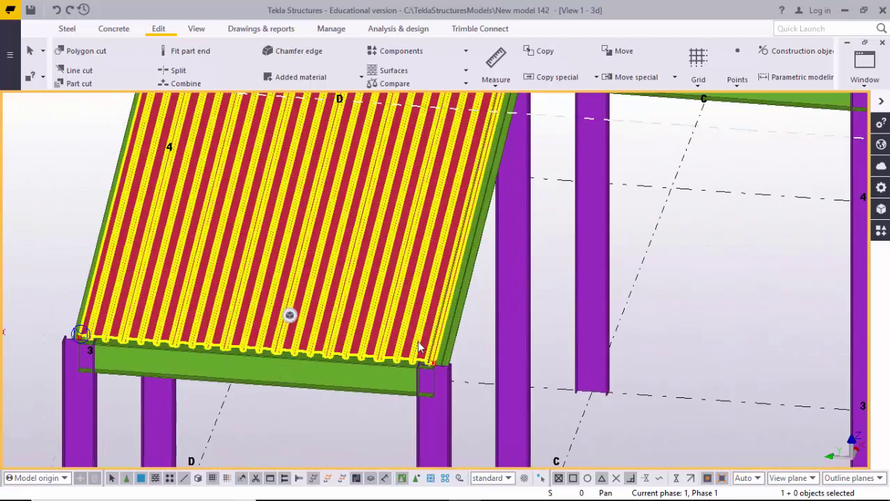
pyautogui.scroll(2, 417, 342)
pyautogui.scroll(4, 373, 390)
pyautogui.scroll(-2, 395, 342)
pyautogui.keyDown('ctrl'); pyautogui.moveTo(547, 363); pyautogui.dragTo(457, 349, button='middle'); pyautogui.keyUp('ctrl')
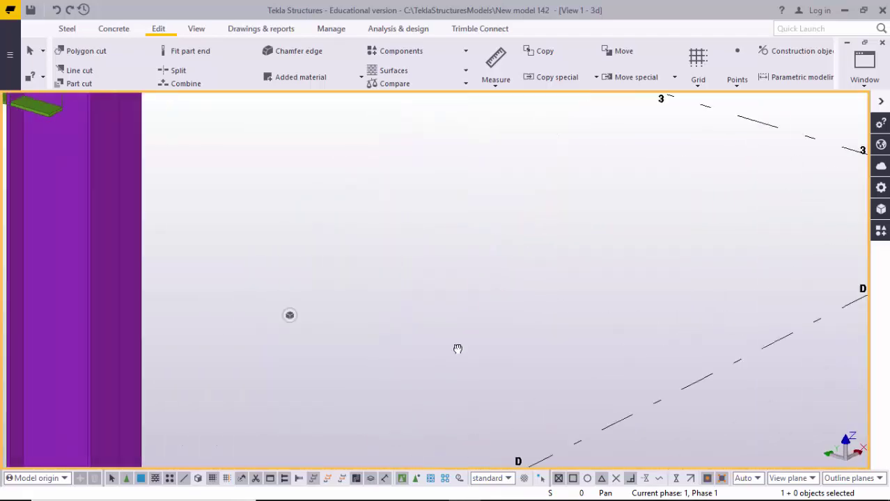
pyautogui.scroll(-8, 471, 335)
pyautogui.scroll(8, 426, 329)
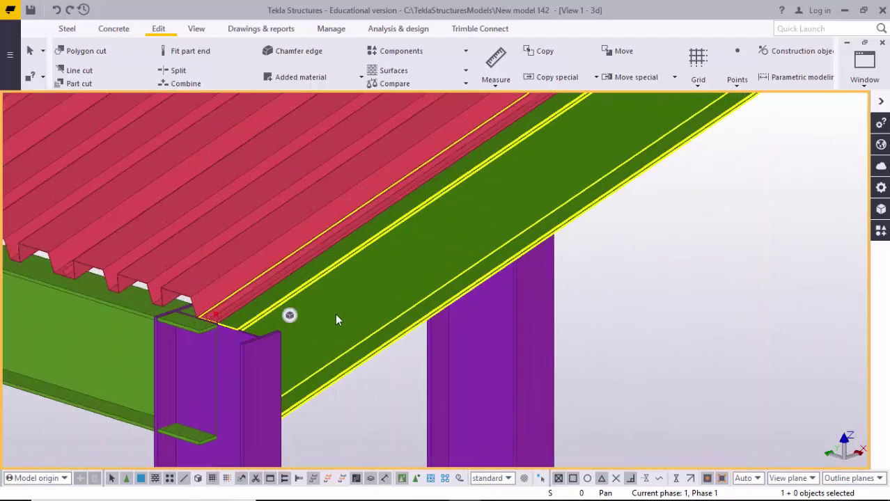
pyautogui.scroll(-6, 335, 319)
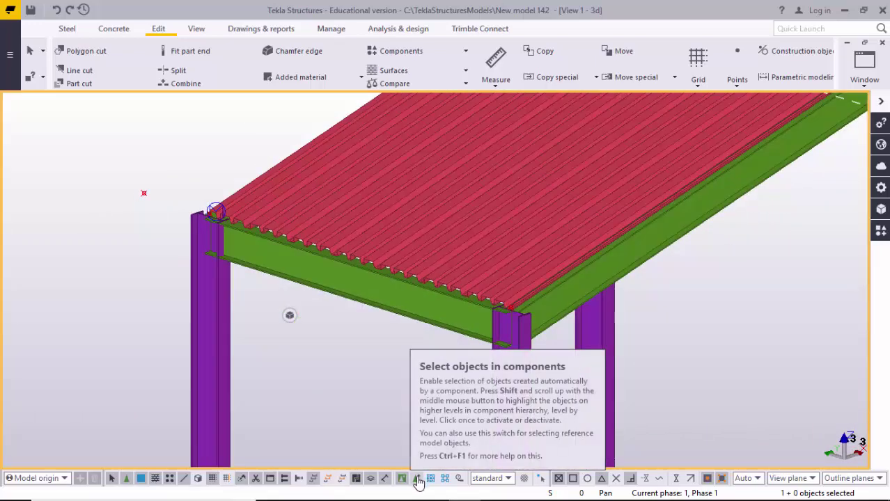
# - Enable selection of objects inside components and examine the individual deck panels at the roof's end
pyautogui.click(417, 479)
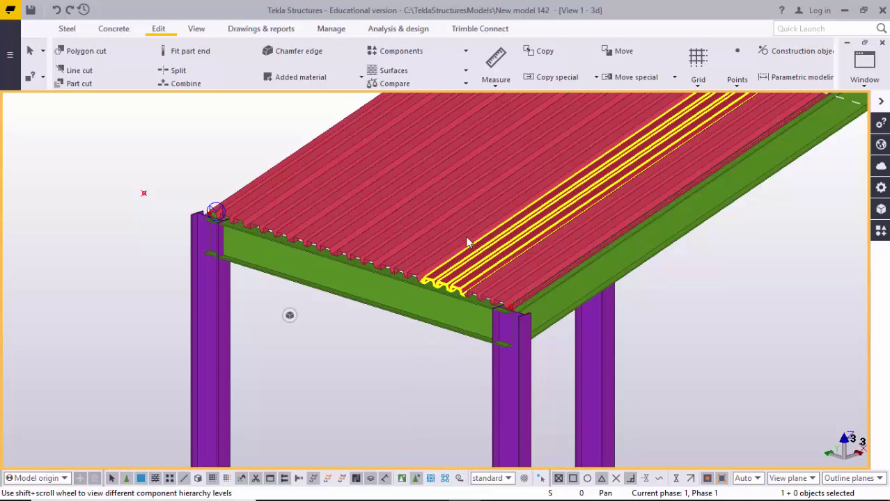
pyautogui.keyDown('ctrl'); pyautogui.moveTo(451, 300); pyautogui.dragTo(575, 318, button='middle'); pyautogui.keyUp('ctrl')
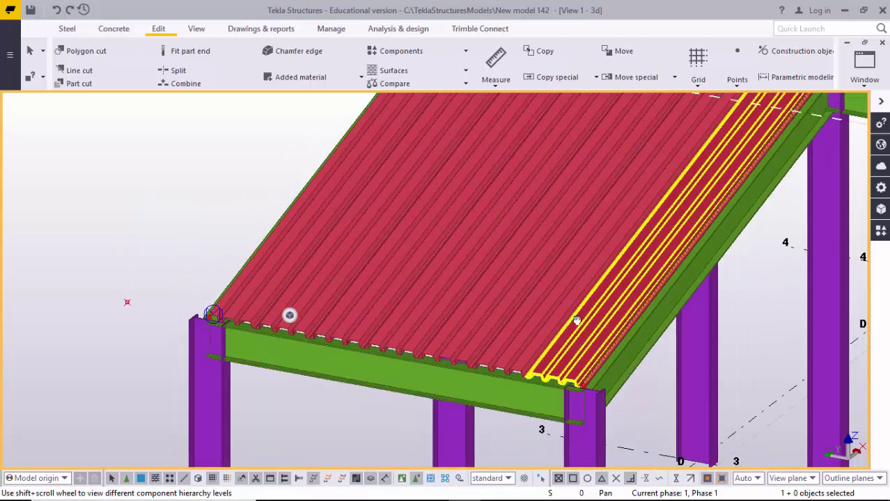
pyautogui.scroll(2, 569, 301)
pyautogui.scroll(2, 569, 305)
pyautogui.scroll(-4, 337, 275)
pyautogui.moveTo(338, 274); pyautogui.dragTo(510, 301, button='middle')
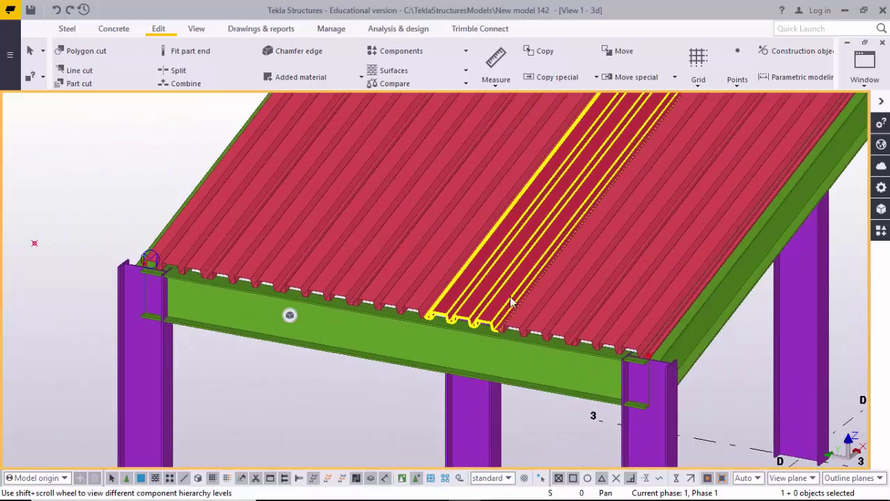
# - Inspect the individual deck panels toward the corner column at the roof's lower edge
pyautogui.scroll(3, 607, 315)
pyautogui.moveTo(608, 315); pyautogui.dragTo(495, 301, button='middle')
pyautogui.scroll(-2, 497, 302)
pyautogui.scroll(2, 501, 299)
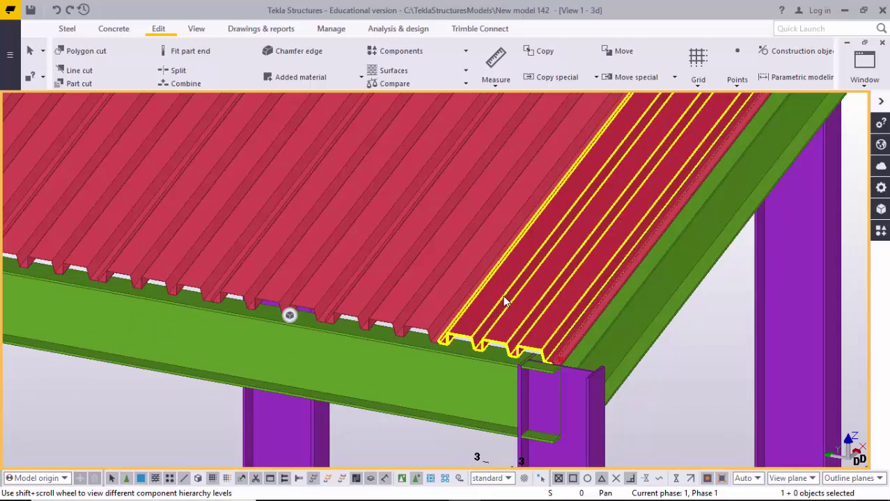
pyautogui.scroll(-4, 475, 296)
# - Select the whole roof deck and open the general settings of its Floor Layout component
pyautogui.click(418, 277)
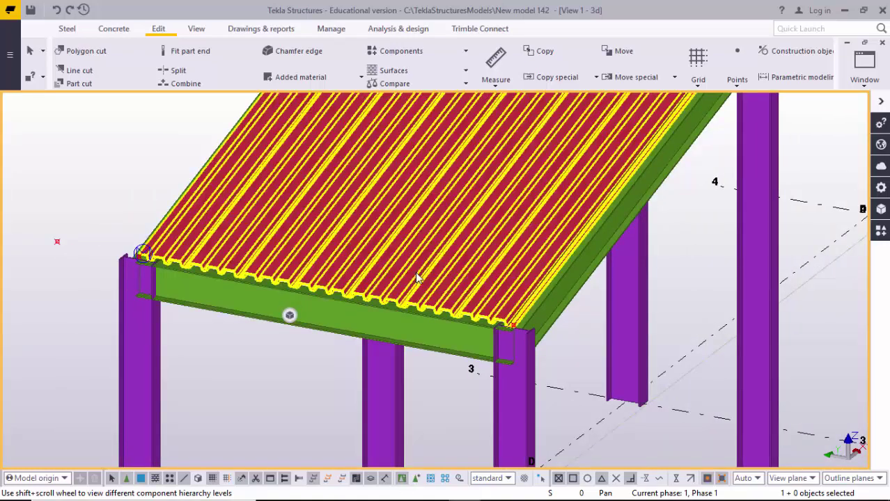
pyautogui.scroll(4, 453, 289)
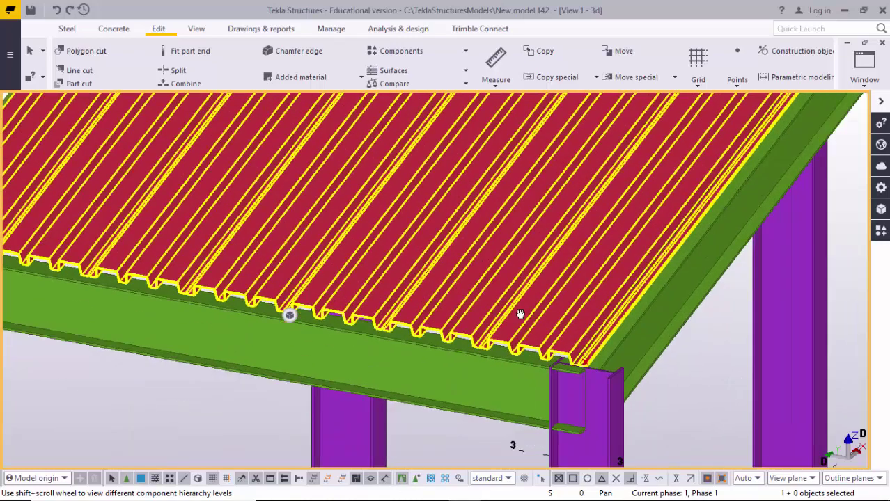
pyautogui.moveTo(520, 314); pyautogui.dragTo(500, 310, button='middle')
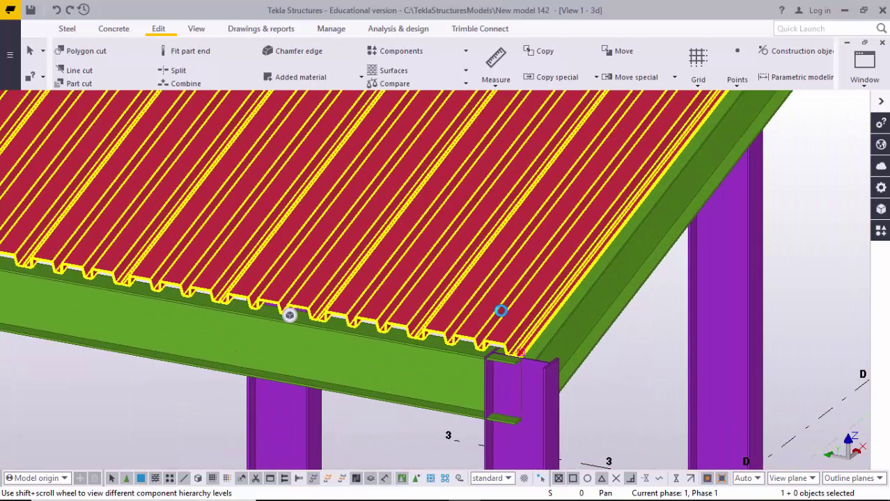
pyautogui.doubleClick(500, 311)
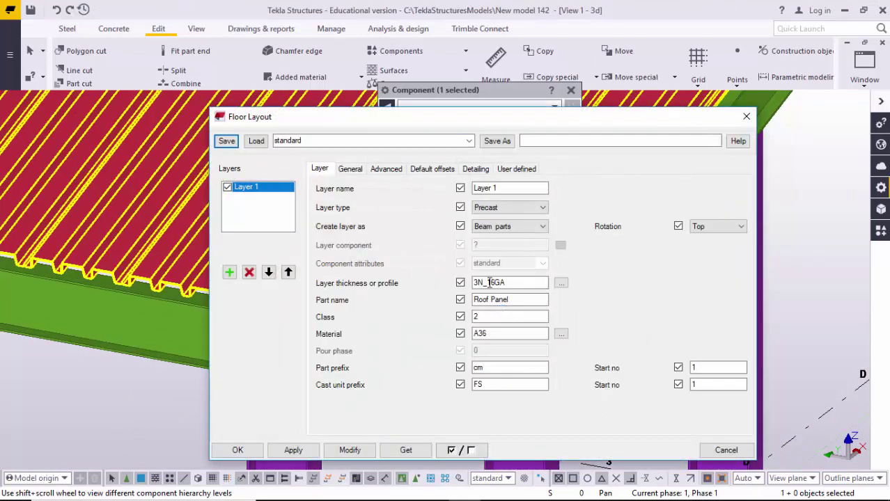
pyautogui.click(350, 169)
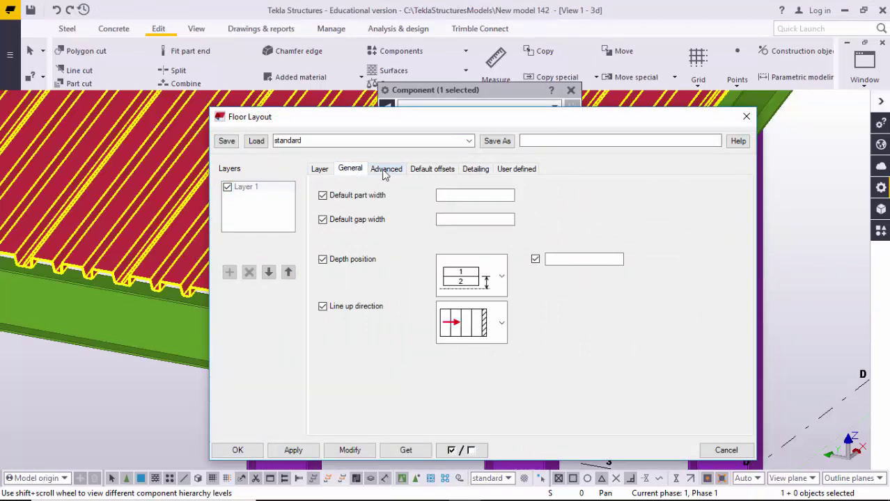
pyautogui.scroll(-3, 167, 213)
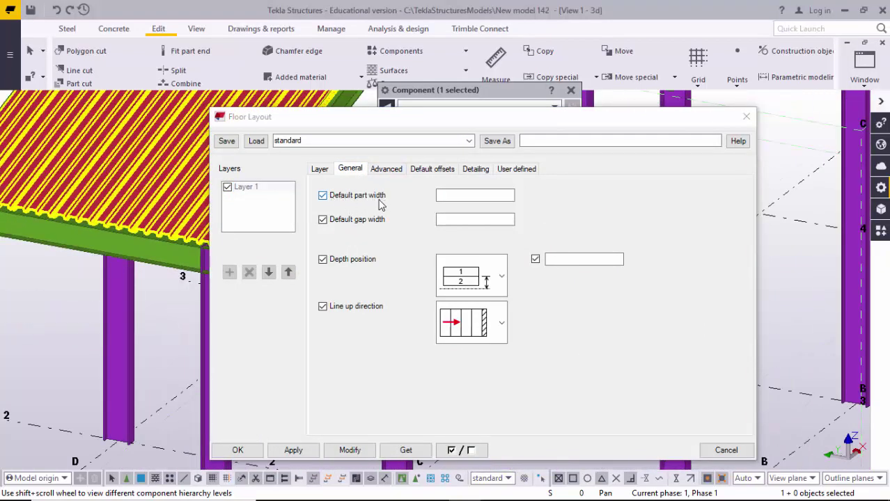
pyautogui.scroll(3, 139, 254)
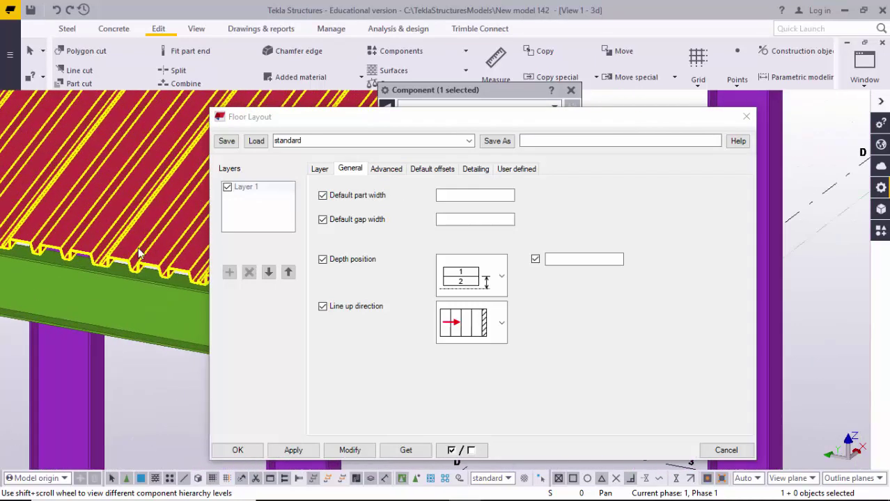
pyautogui.scroll(-2, 115, 250)
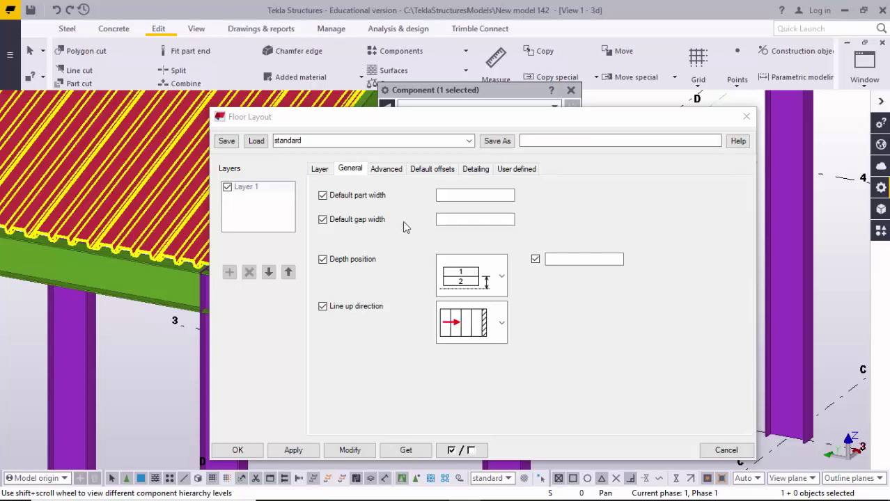
# - Set the deck's default part width to 2'-2", modify the component with it and close its properties
pyautogui.click(459, 197)
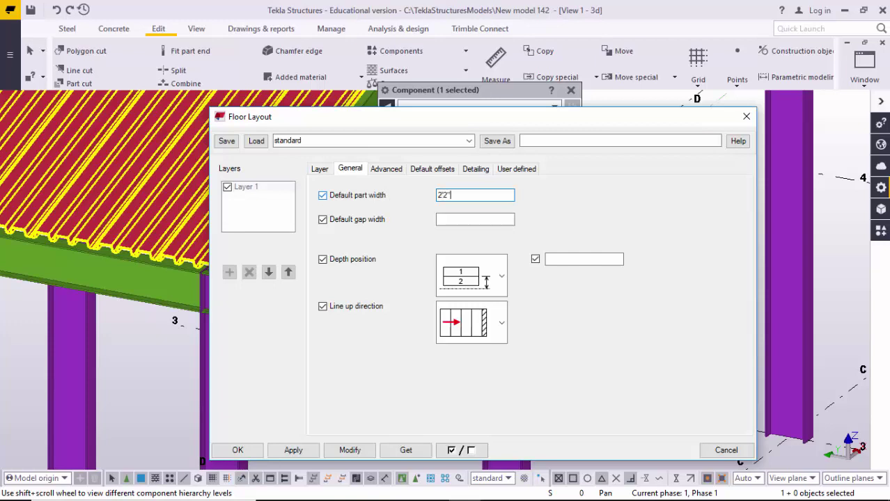
pyautogui.click(452, 218)
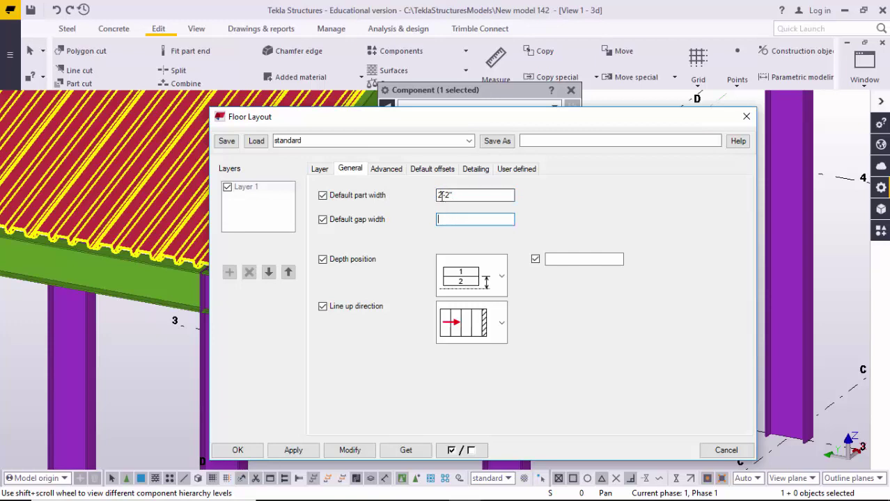
pyautogui.click(352, 449)
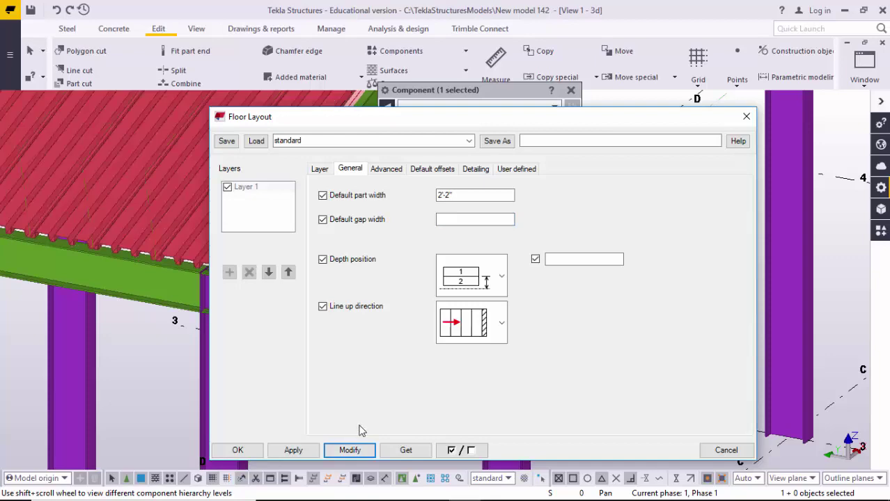
pyautogui.click(745, 117)
pyautogui.click(570, 92)
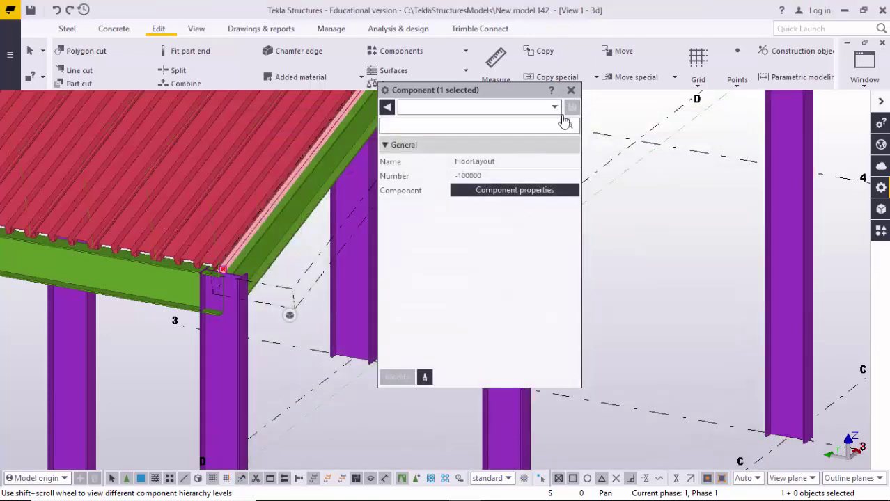
# - Deselect the deck component and redraw the 3D view
pyautogui.moveTo(402, 337); pyautogui.dragTo(560, 350, button='middle')
pyautogui.scroll(3, 310, 300)
pyautogui.scroll(-3, 306, 278)
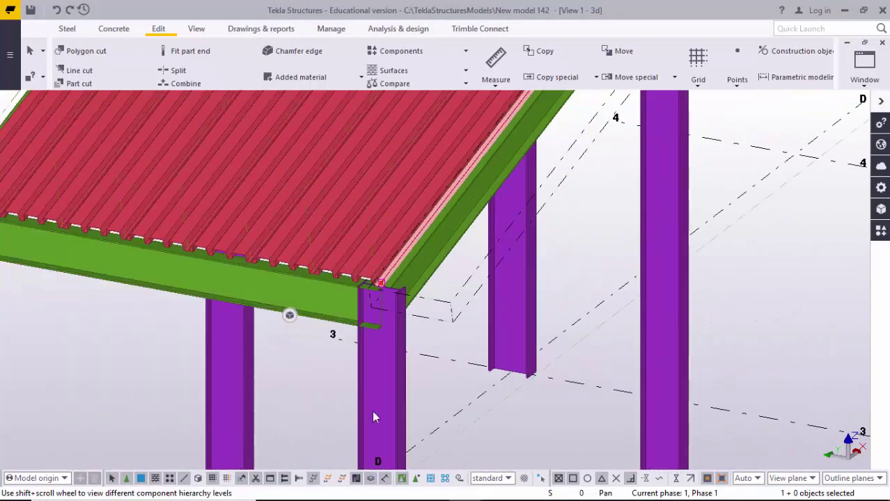
pyautogui.rightClick(582, 249)
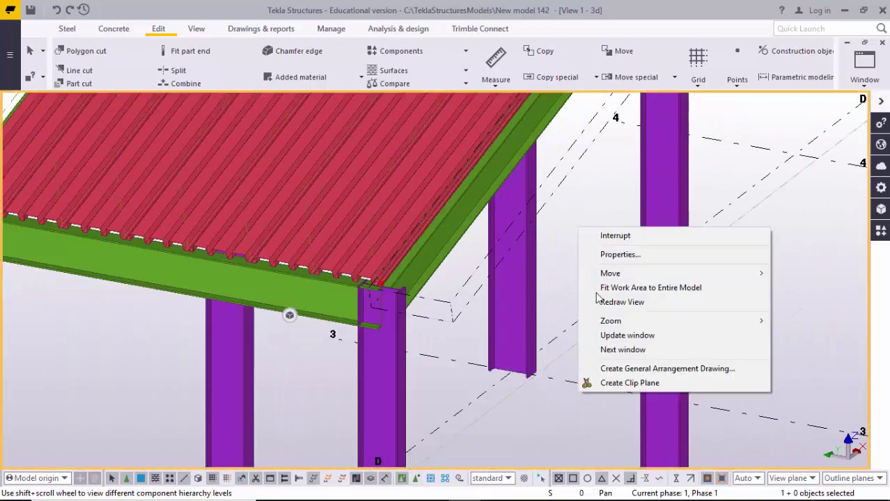
pyautogui.click(606, 304)
# - Enable selection of objects inside components and examine the modified panels along the lower beam
pyautogui.click(415, 479)
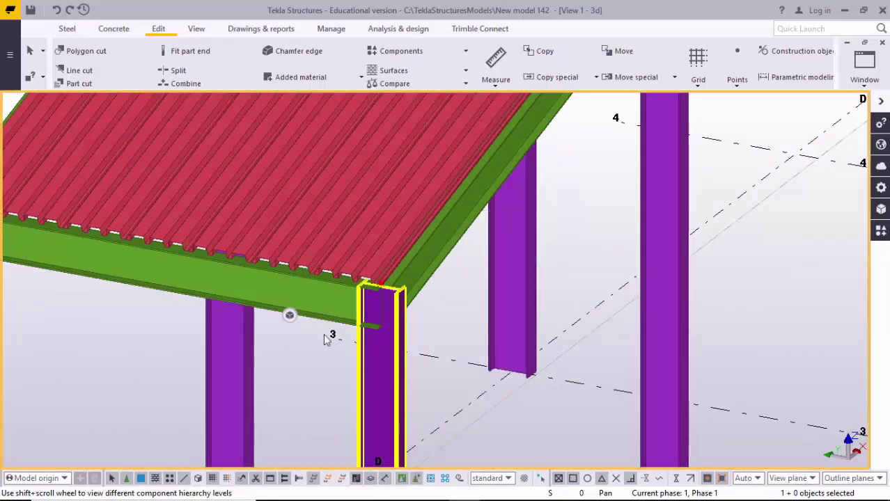
pyautogui.moveTo(293, 261); pyautogui.dragTo(390, 294, button='middle')
pyautogui.scroll(5, 402, 271)
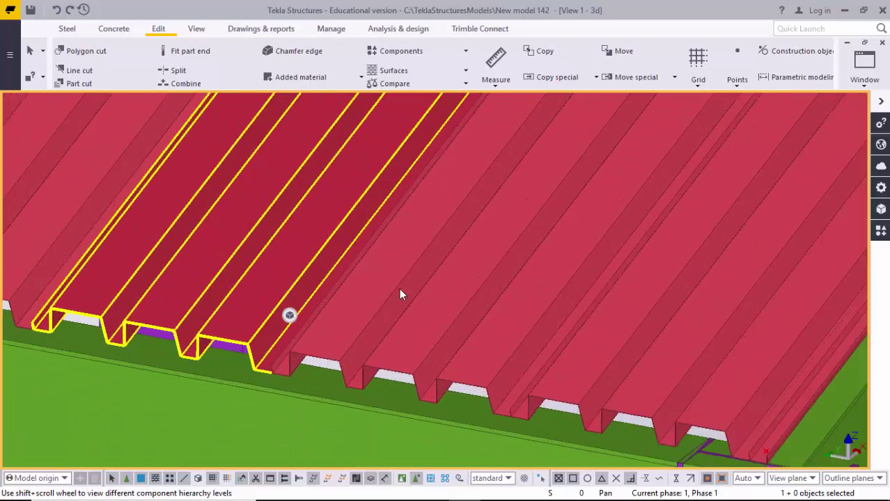
pyautogui.scroll(-3, 418, 282)
pyautogui.scroll(2, 427, 288)
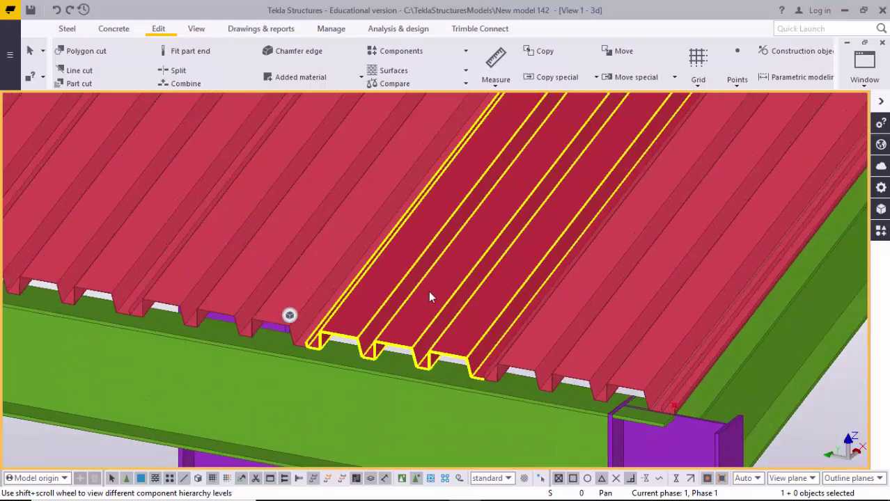
pyautogui.scroll(-4, 428, 291)
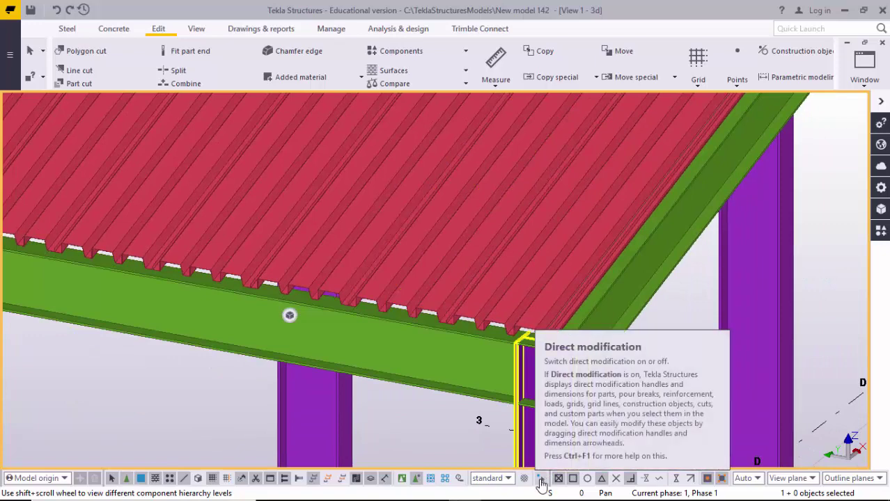
# - Turn on direct modification, select the roof deck component and show its panel width dimensions
pyautogui.click(545, 480)
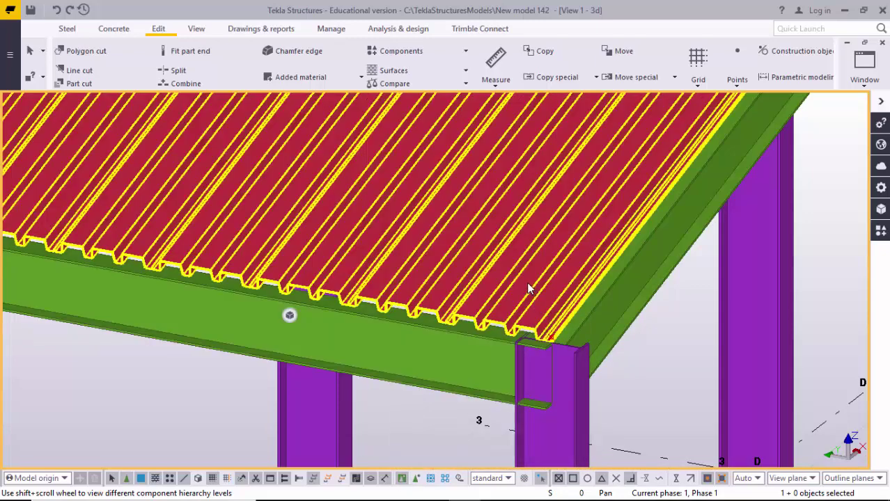
pyautogui.scroll(-2, 526, 279)
pyautogui.scroll(-5, 526, 277)
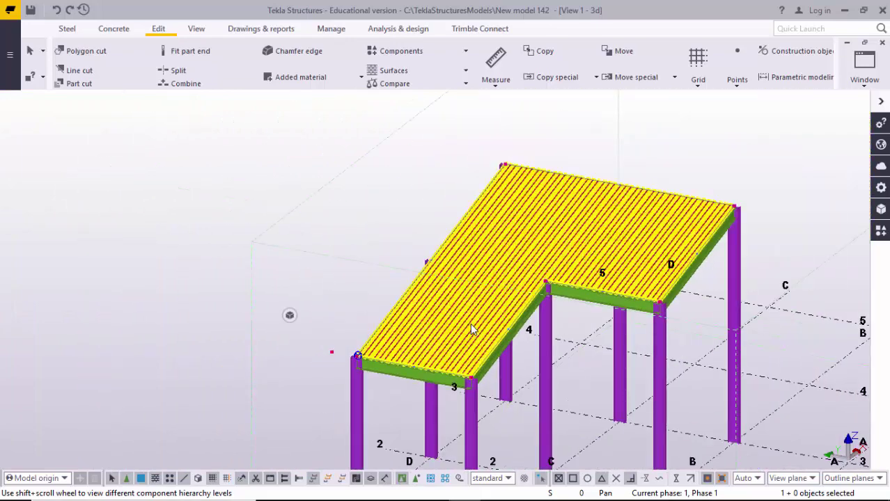
pyautogui.scroll(4, 467, 331)
pyautogui.click(456, 334)
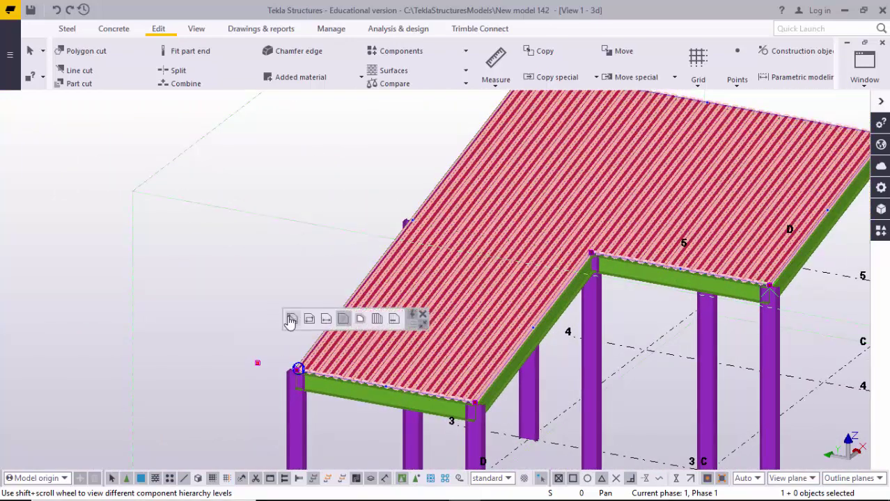
pyautogui.click(377, 321)
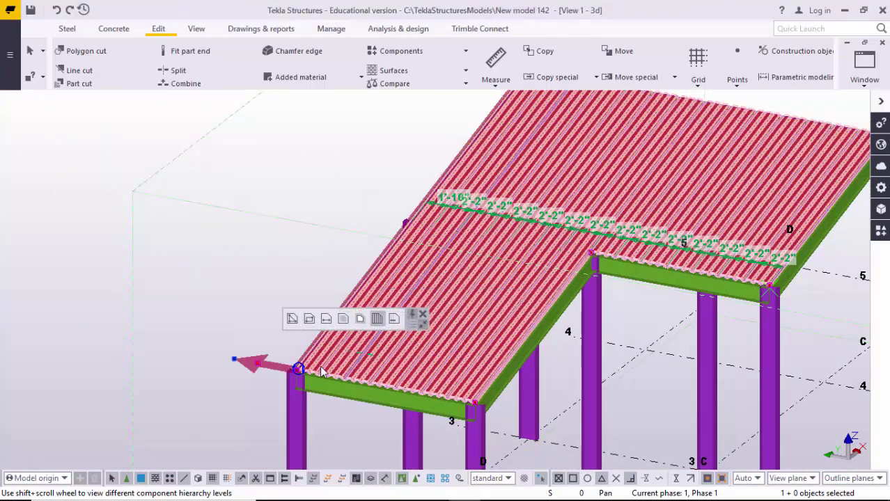
# - Check the panel widths across both wings of the deck and turn off direct modification
pyautogui.moveTo(255, 390); pyautogui.dragTo(221, 390, button='middle')
pyautogui.scroll(6, 362, 363)
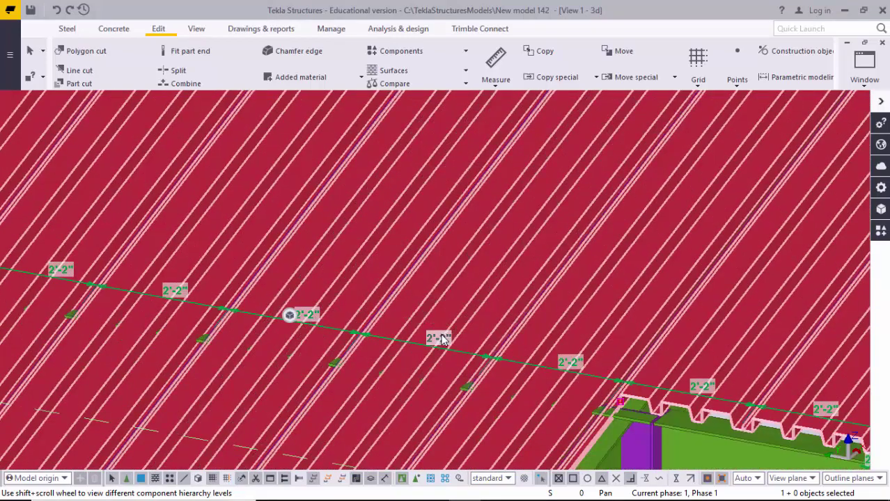
pyautogui.scroll(-3, 585, 356)
pyautogui.moveTo(541, 316); pyautogui.dragTo(354, 267, button='middle')
pyautogui.scroll(-5, 674, 339)
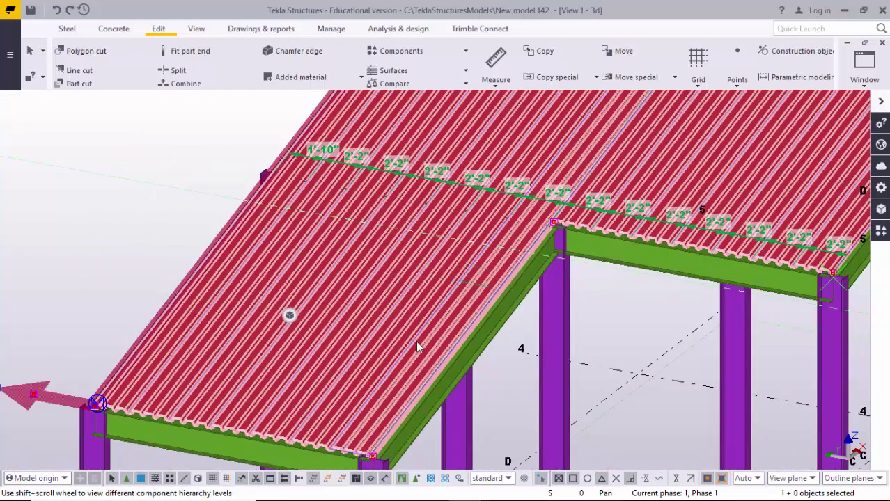
pyautogui.scroll(-2, 411, 366)
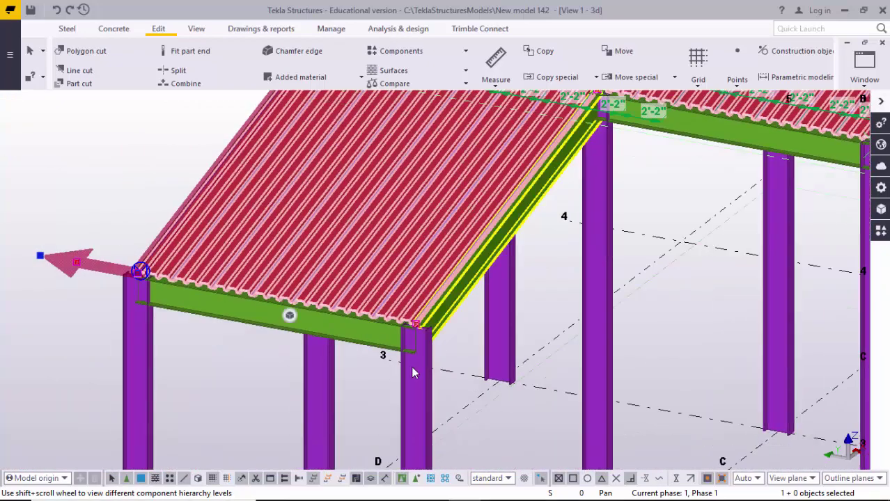
pyautogui.click(542, 480)
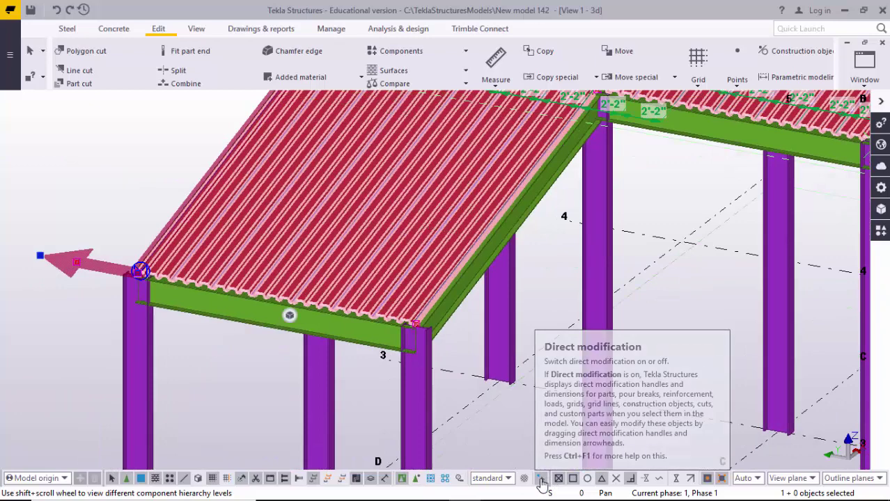
# - Enable selection of objects in components and examine the joints between neighbouring deck panels above the lower beam
pyautogui.moveTo(486, 393); pyautogui.dragTo(506, 351, button='middle')
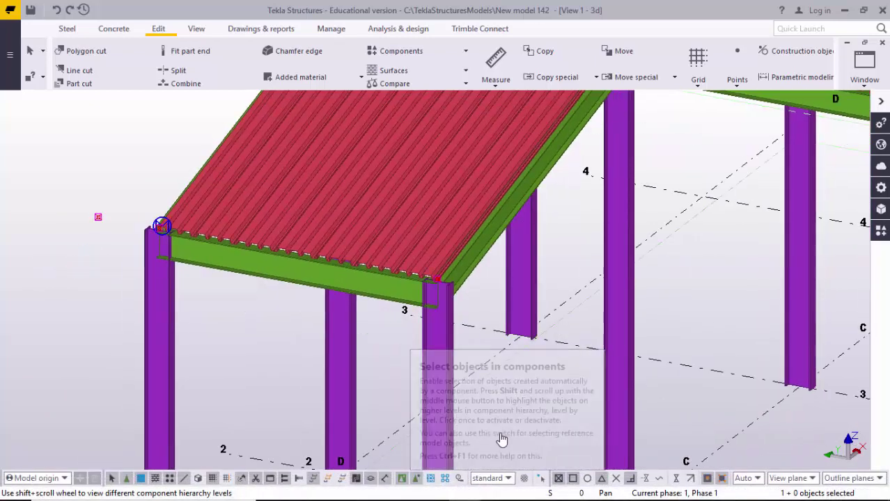
pyautogui.scroll(6, 411, 272)
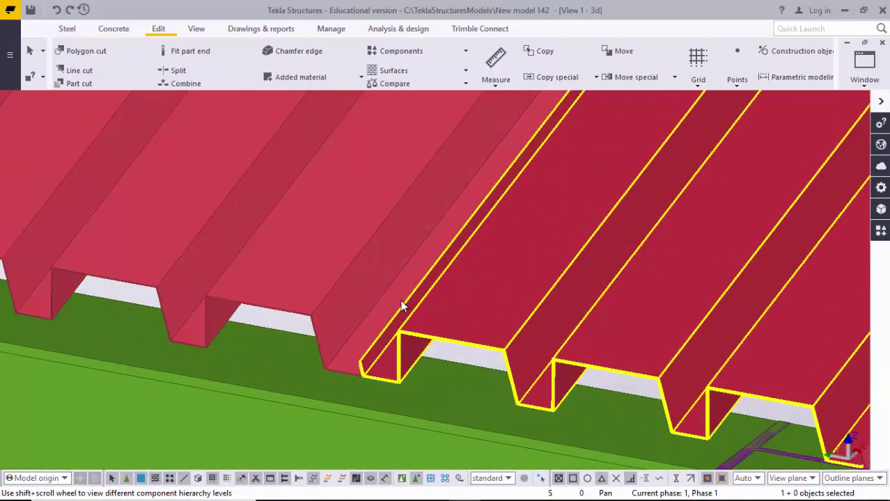
pyautogui.keyDown('ctrl'); pyautogui.moveTo(395, 336); pyautogui.dragTo(483, 317, button='middle'); pyautogui.keyUp('ctrl')
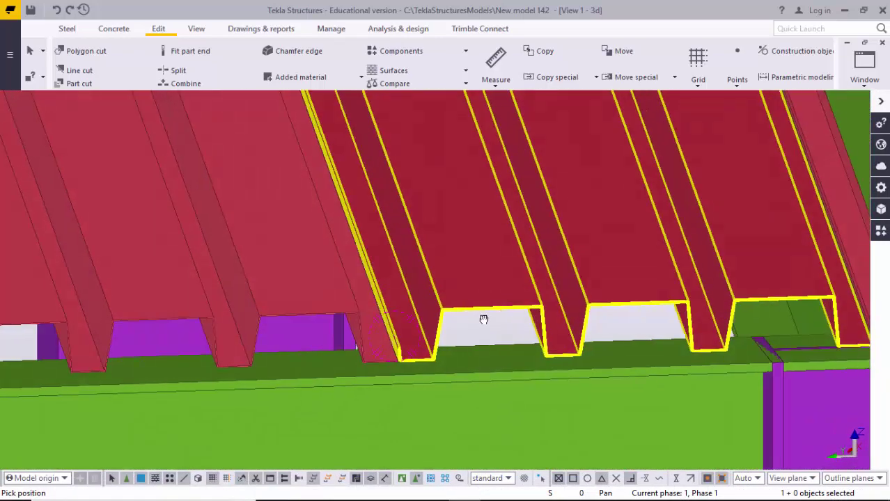
pyautogui.scroll(2, 450, 334)
pyautogui.keyDown('ctrl'); pyautogui.moveTo(370, 318); pyautogui.dragTo(413, 326, button='middle'); pyautogui.keyUp('ctrl')
pyautogui.keyDown('ctrl'); pyautogui.moveTo(332, 308); pyautogui.dragTo(395, 336, button='middle'); pyautogui.keyUp('ctrl')
pyautogui.rightClick(428, 331)
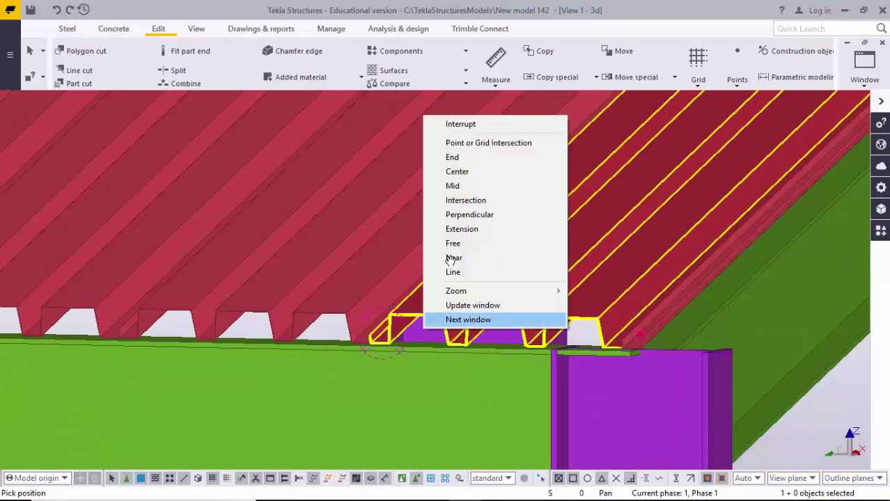
pyautogui.click(465, 125)
pyautogui.scroll(-1, 379, 340)
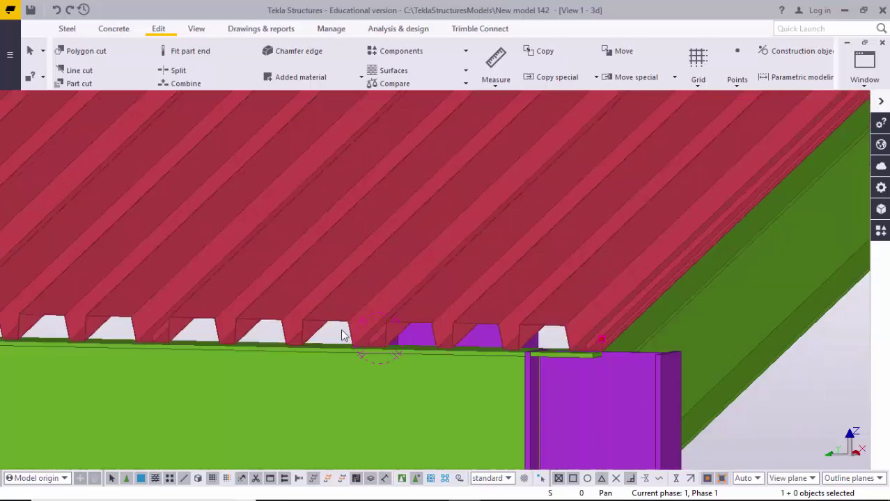
# - Examine head-on the seam between two adjacent deck panels and their bearing on the lower beam
pyautogui.moveTo(344, 334)
pyautogui.keyDown('ctrl'); pyautogui.mouseDown(button='middle')
pyautogui.moveTo(474, 343)
pyautogui.moveTo(358, 307)
pyautogui.moveTo(377, 315)
pyautogui.moveTo(395, 343)
pyautogui.mouseUp(button='middle'); pyautogui.keyUp('ctrl')
pyautogui.scroll(2, 344, 345)
pyautogui.scroll(3, 397, 344)
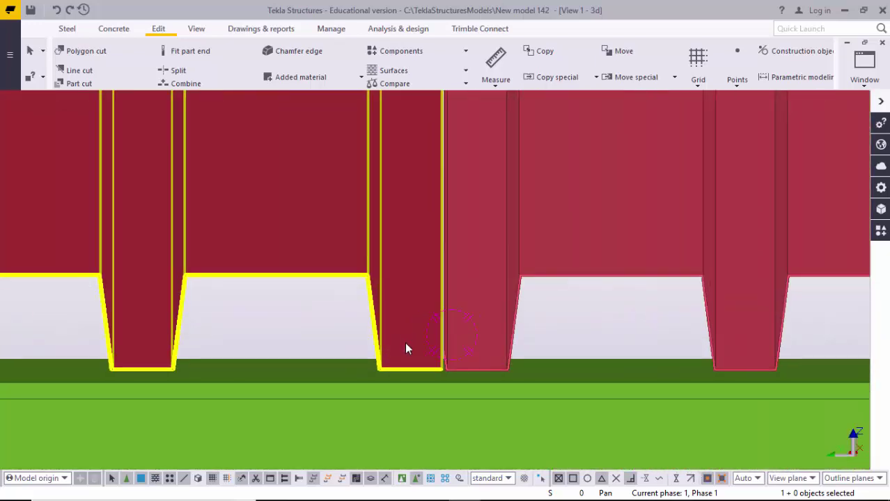
pyautogui.scroll(-1, 350, 302)
pyautogui.scroll(-4, 377, 344)
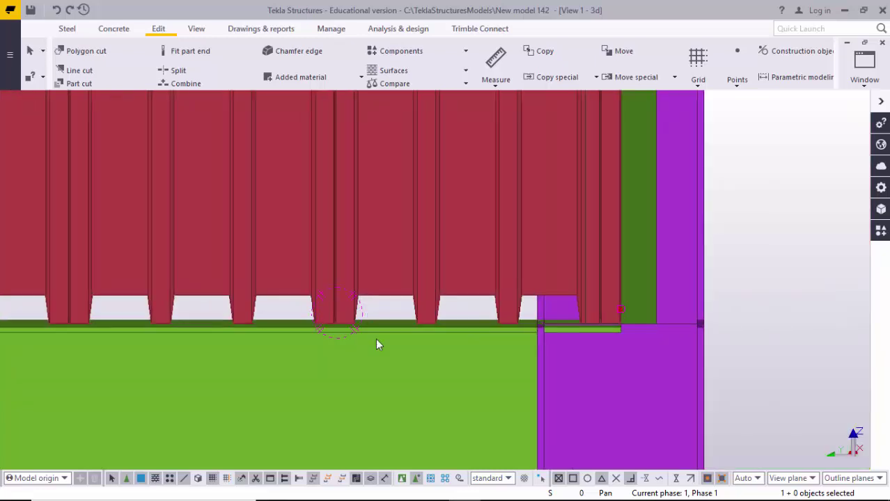
# - Switch selection back to whole components so the roof deck highlights as one object
pyautogui.click(402, 481)
pyautogui.scroll(-3, 425, 363)
pyautogui.keyDown('ctrl'); pyautogui.moveTo(426, 363); pyautogui.dragTo(421, 326, button='middle'); pyautogui.keyUp('ctrl')
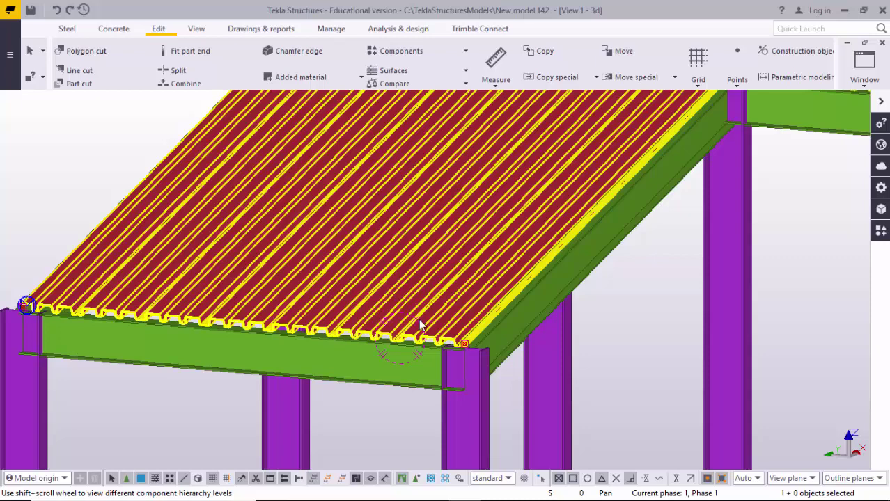
# - Set the Floor Layout roof deck's default gap width to -2" and apply the change to the deck
pyautogui.doubleClick(441, 312)
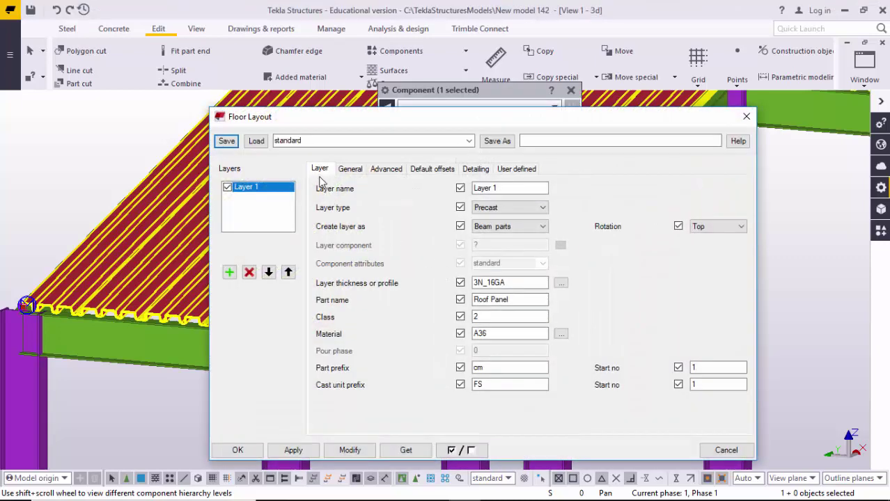
pyautogui.click(350, 169)
pyautogui.scroll(5, 144, 256)
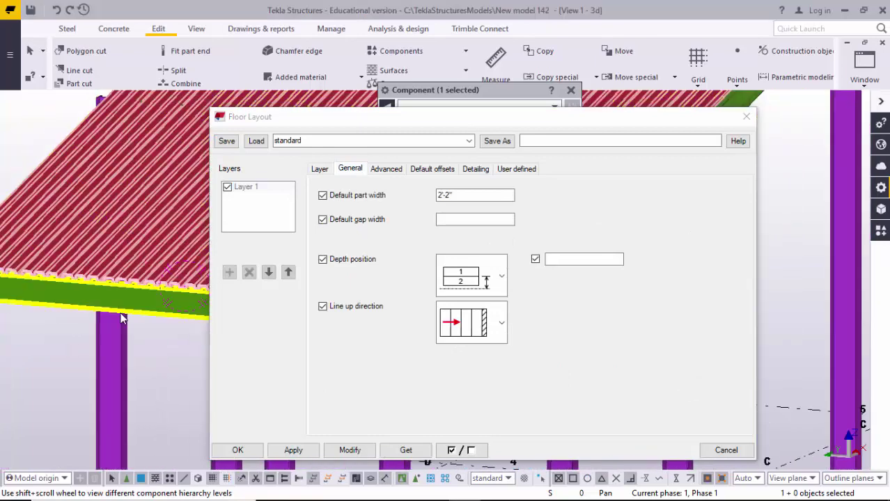
pyautogui.scroll(5, 142, 251)
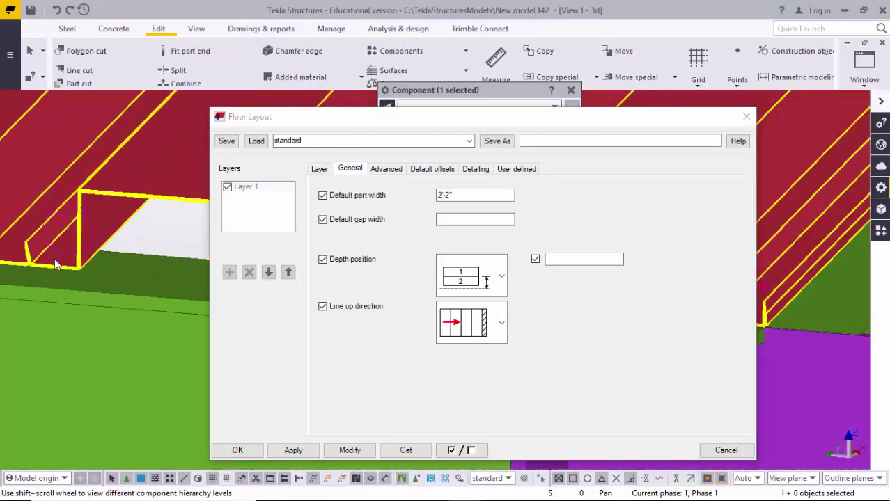
pyautogui.scroll(2, 56, 277)
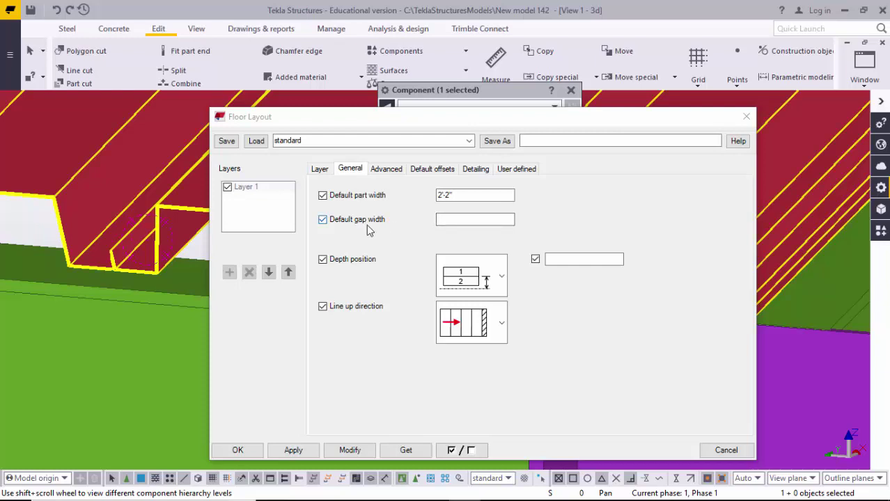
pyautogui.click(454, 221)
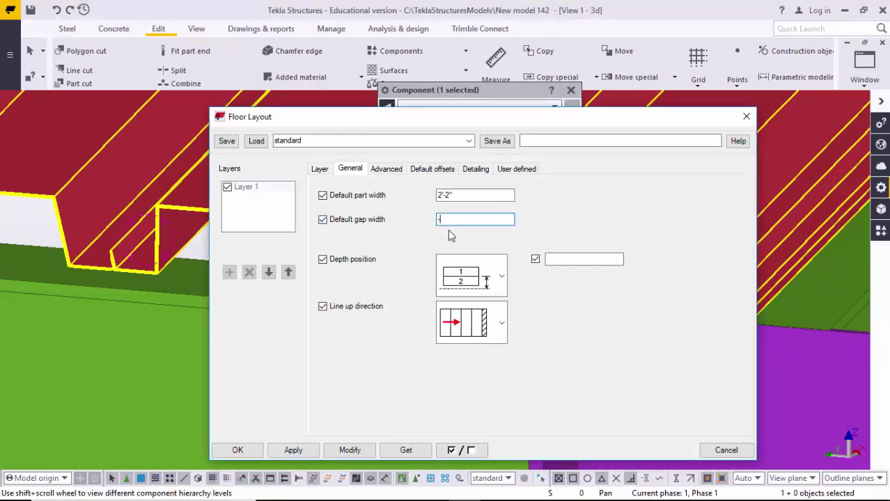
pyautogui.click(348, 450)
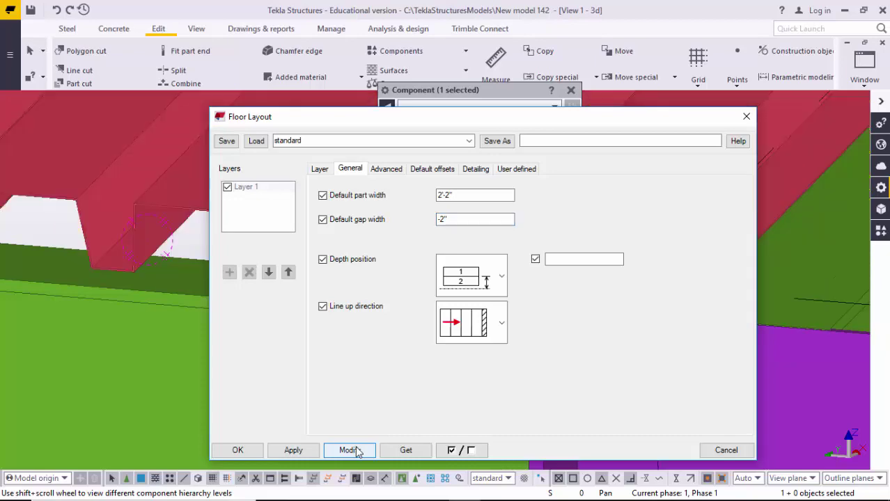
pyautogui.click(249, 451)
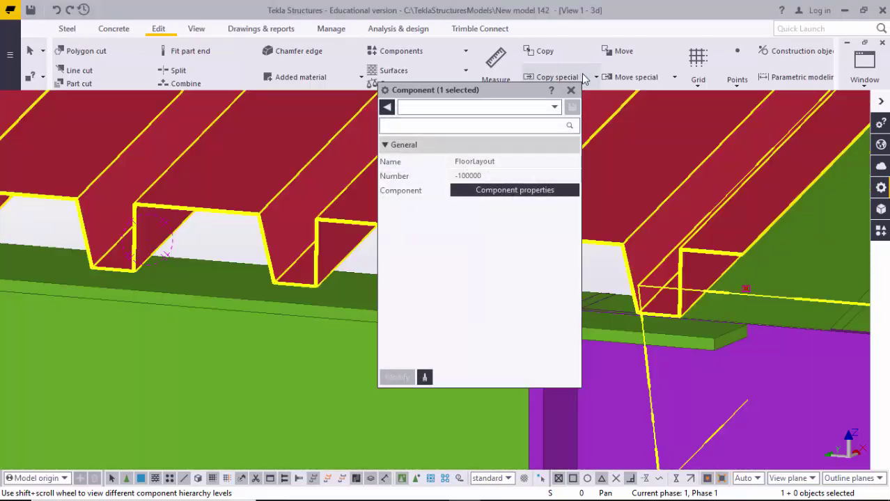
pyautogui.click(570, 91)
# - Enable selection of objects in components and examine the overlap between neighbouring deck panels along the lower beam
pyautogui.scroll(-5, 563, 230)
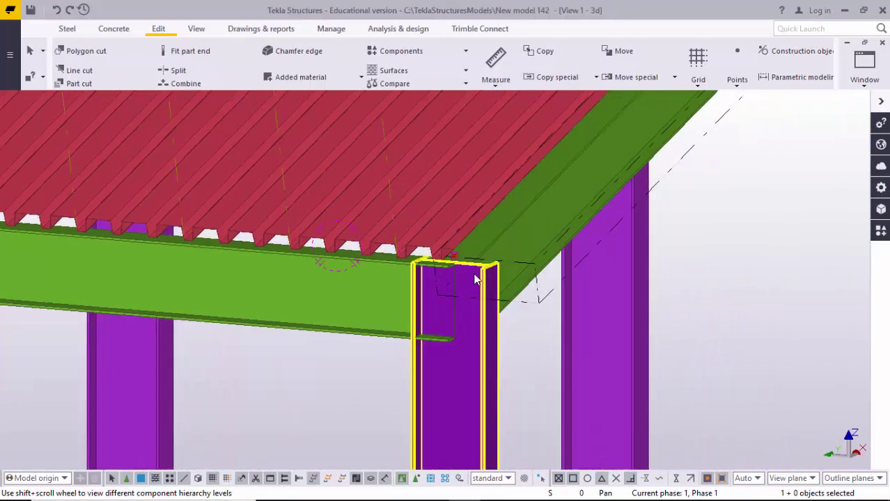
pyautogui.rightClick(743, 237)
pyautogui.click(753, 292)
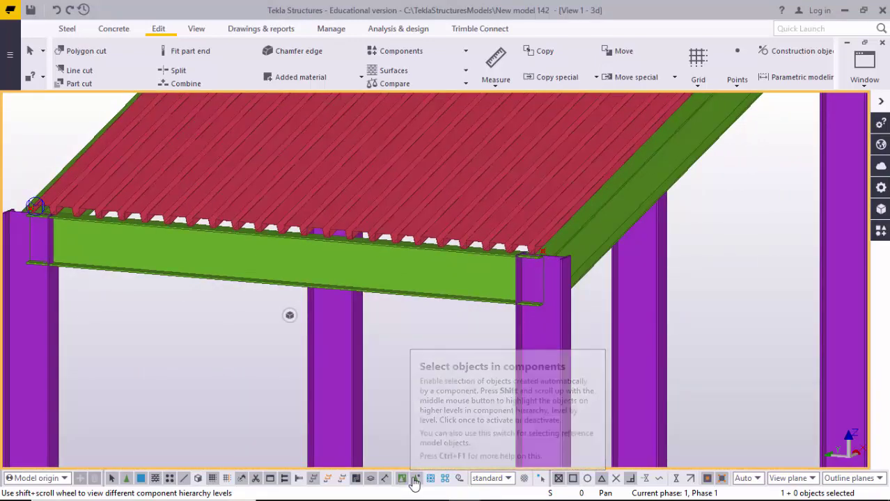
pyautogui.scroll(3, 452, 258)
pyautogui.scroll(5, 497, 230)
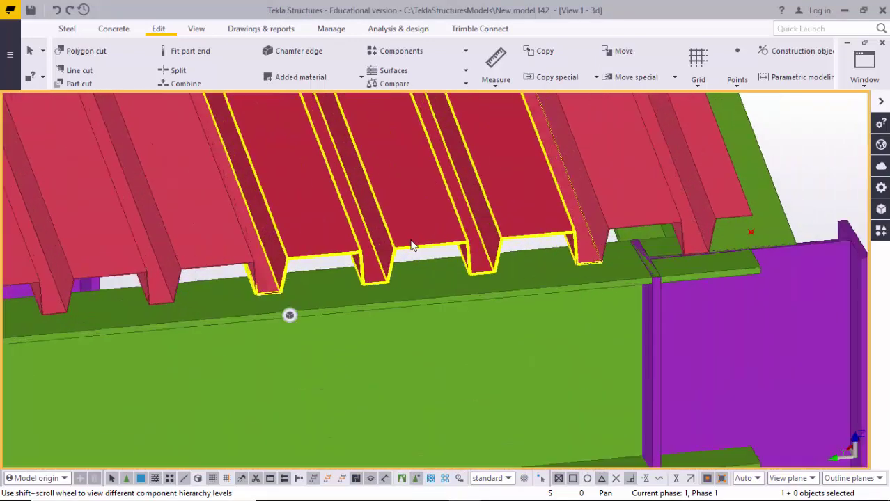
pyautogui.scroll(5, 380, 245)
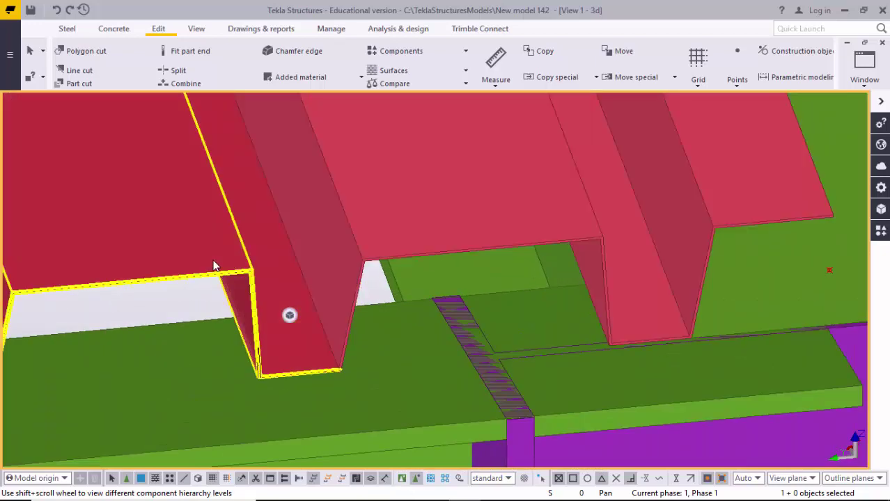
pyautogui.scroll(5, 335, 263)
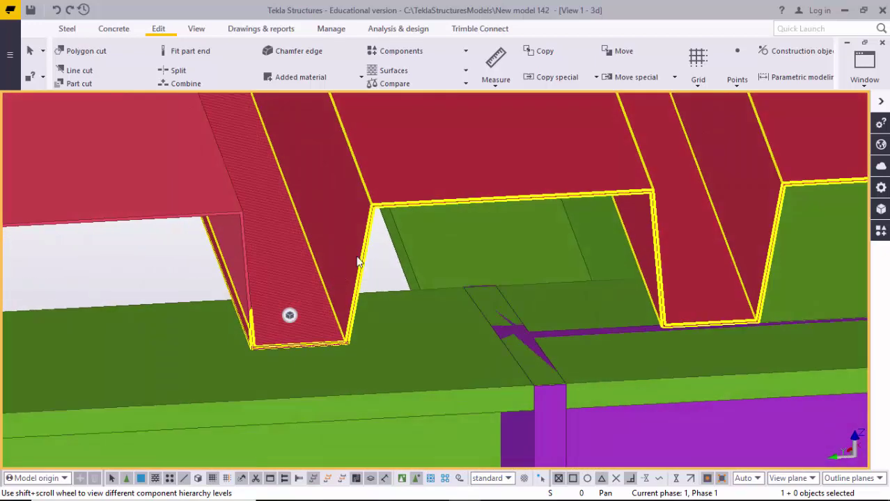
pyautogui.scroll(-4, 136, 195)
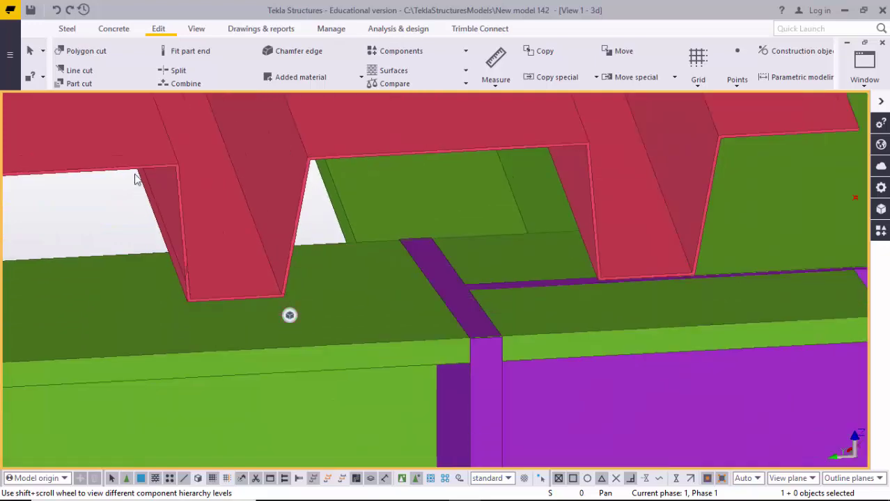
pyautogui.scroll(-8, 217, 178)
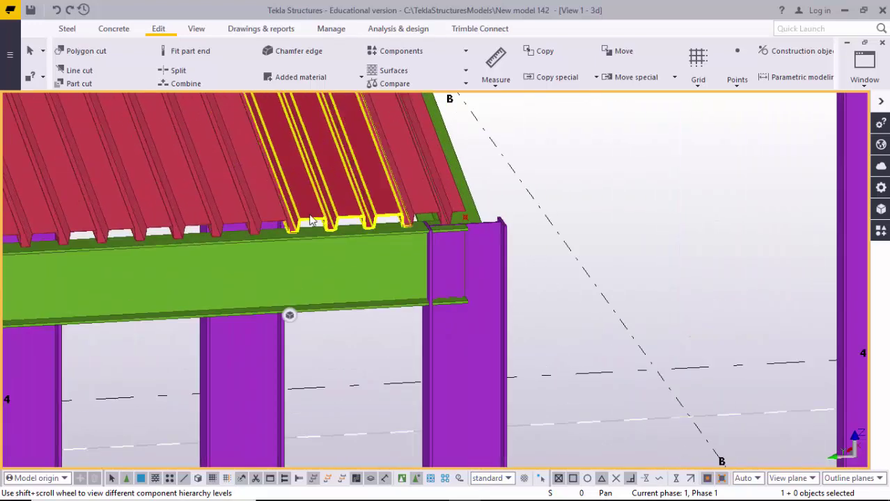
pyautogui.scroll(3, 293, 230)
pyautogui.scroll(-6, 339, 232)
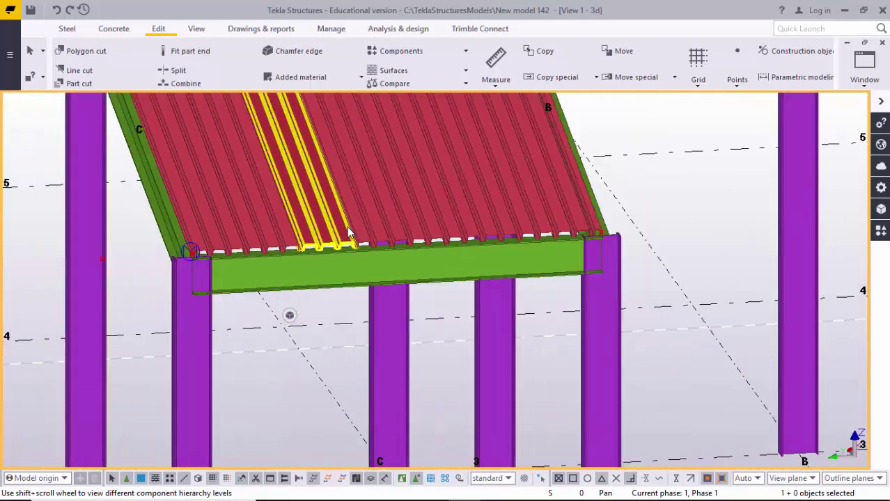
# - Switch selection back to whole components, turn on direct modification, and display the deck's panel width and direction controls
pyautogui.scroll(-6, 392, 244)
pyautogui.scroll(5, 394, 293)
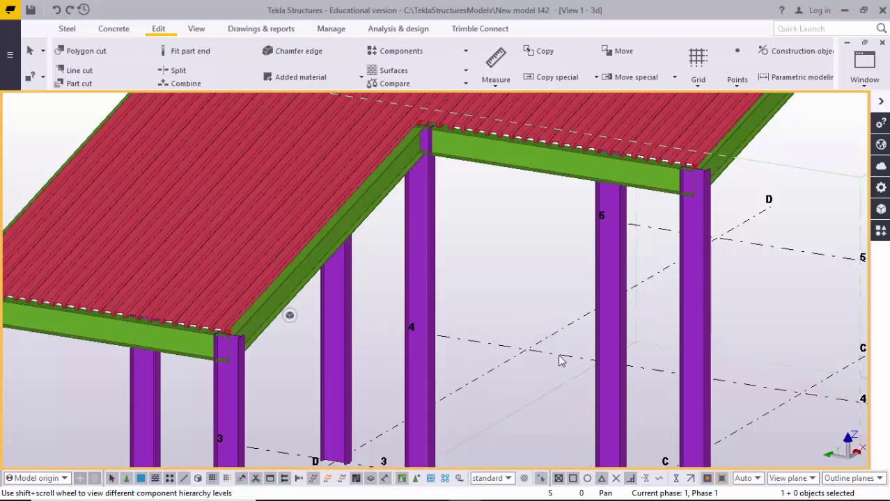
pyautogui.moveTo(438, 342); pyautogui.dragTo(537, 325, button='middle')
pyautogui.scroll(5, 251, 313)
pyautogui.scroll(-2, 278, 307)
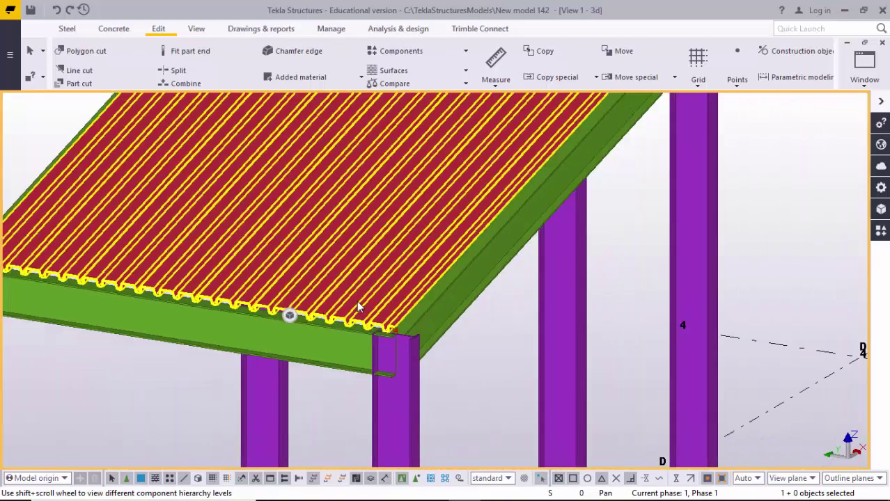
pyautogui.scroll(-4, 366, 310)
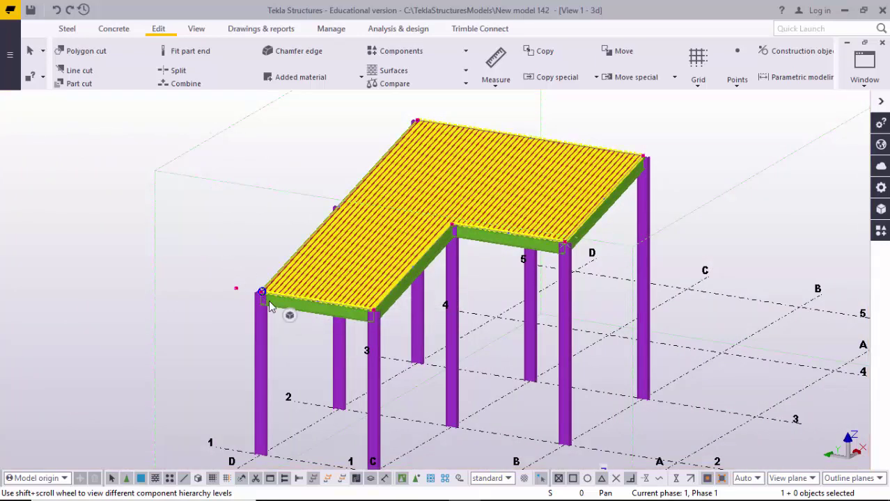
pyautogui.moveTo(290, 322)
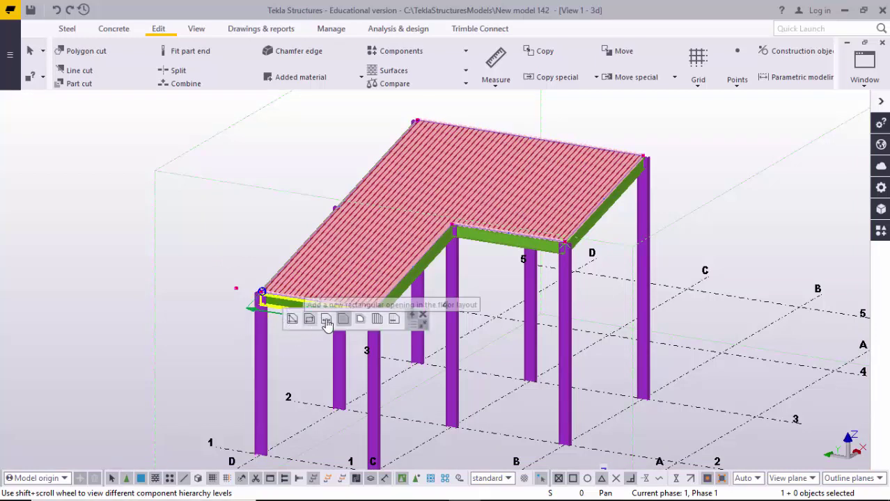
pyautogui.click(377, 319)
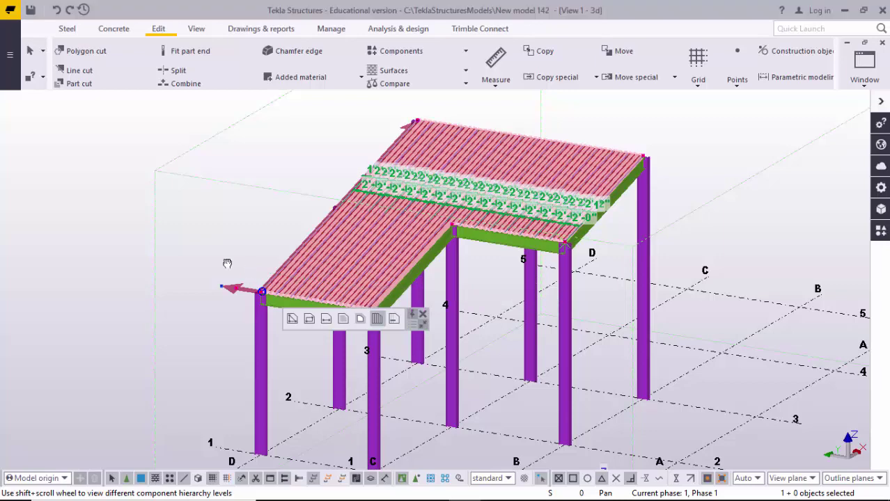
pyautogui.moveTo(227, 262); pyautogui.dragTo(175, 315, button='middle')
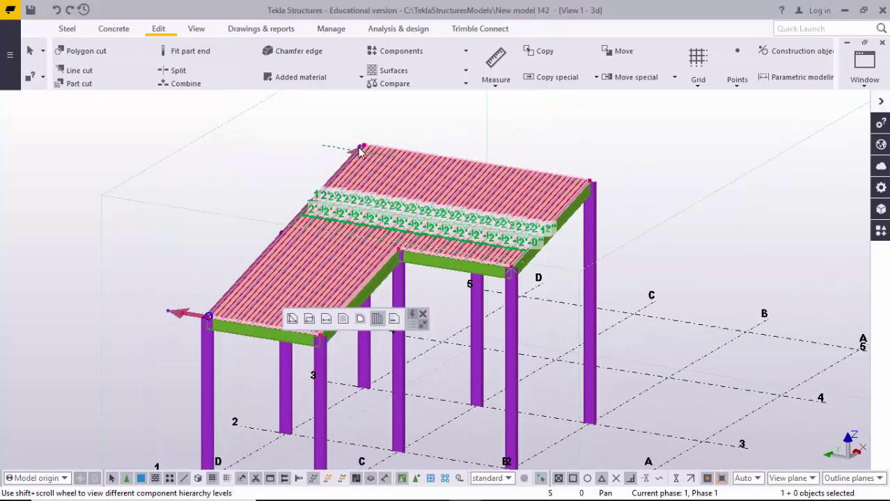
# - Rotate the deck panels to run parallel to the lower beam by moving the direction handle to that beam's outer corner
pyautogui.scroll(4, 361, 151)
pyautogui.scroll(-4, 397, 156)
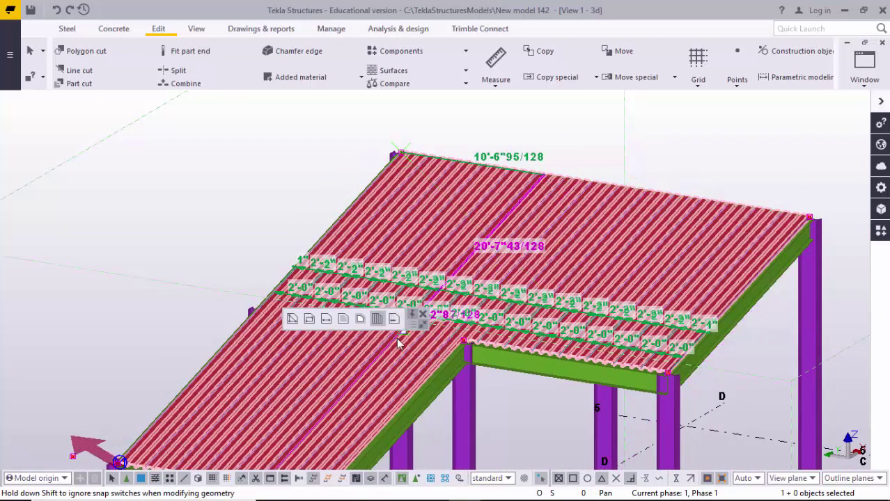
pyautogui.scroll(-1, 381, 345)
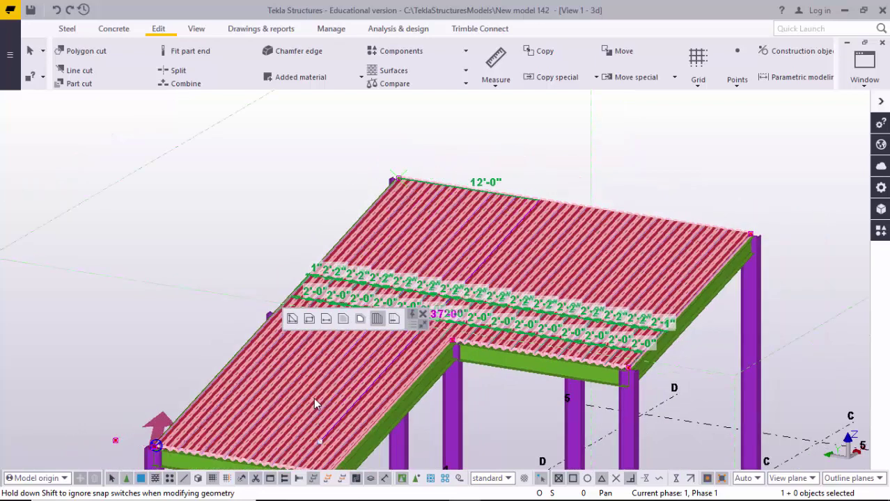
pyautogui.scroll(-6, 332, 439)
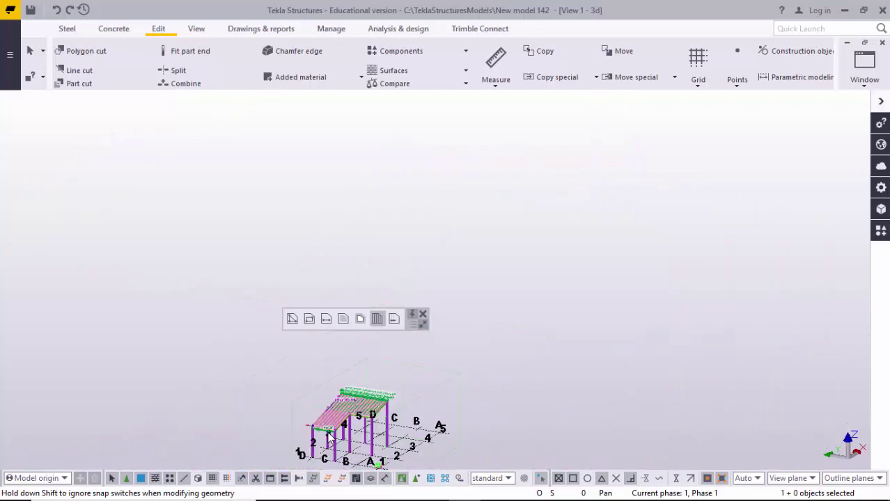
pyautogui.scroll(7, 335, 436)
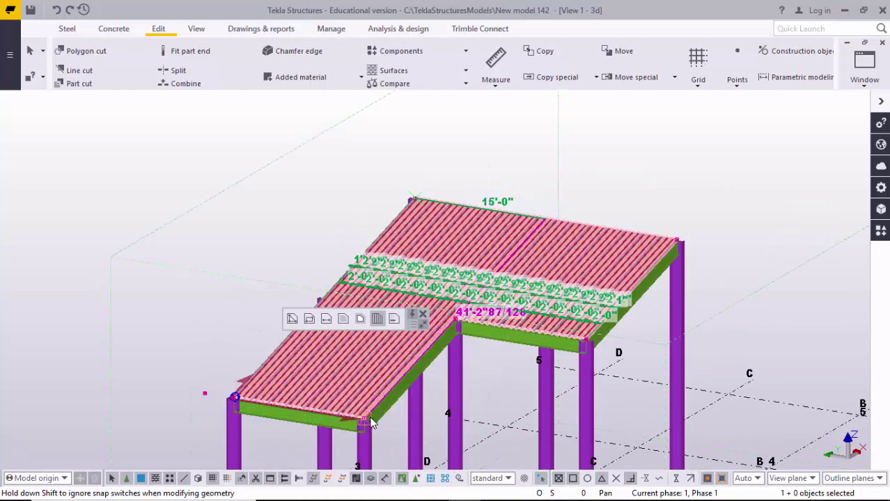
pyautogui.click(385, 420)
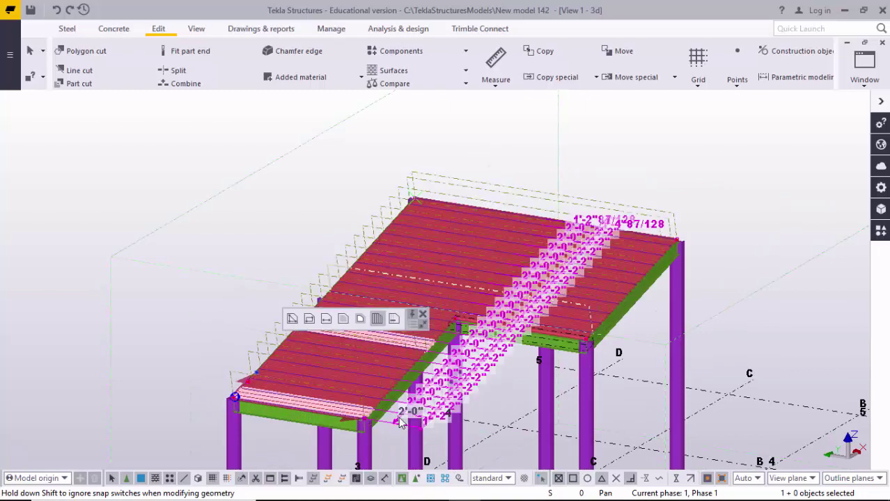
# - Deselect the deck and examine the reoriented ribs along the sloped side beams and at the lower corner
pyautogui.click(743, 399)
pyautogui.scroll(3, 617, 308)
pyautogui.scroll(2, 613, 348)
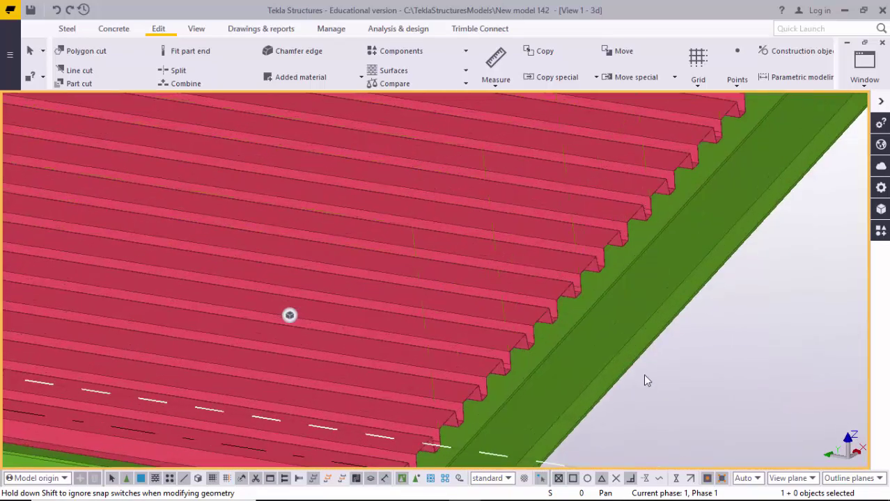
pyautogui.scroll(-8, 544, 305)
pyautogui.scroll(8, 414, 338)
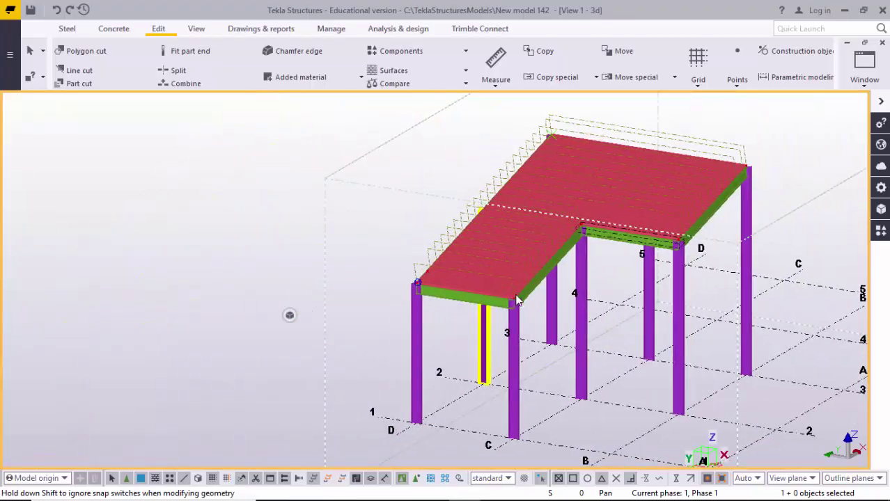
pyautogui.scroll(-6, 539, 289)
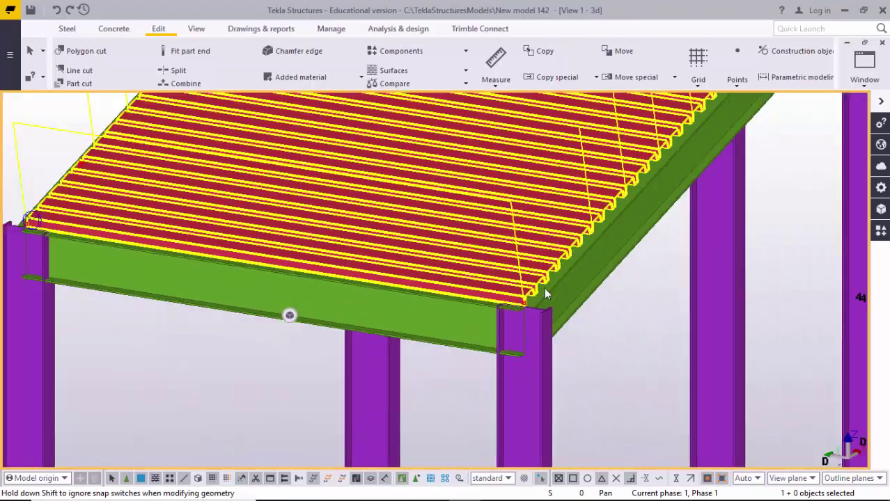
pyautogui.scroll(3, 535, 277)
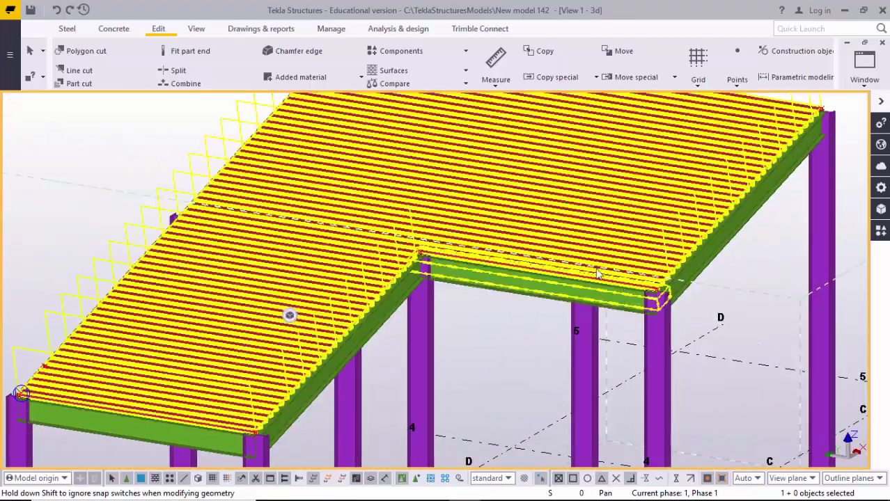
pyautogui.scroll(-2, 462, 273)
pyautogui.scroll(2, 385, 305)
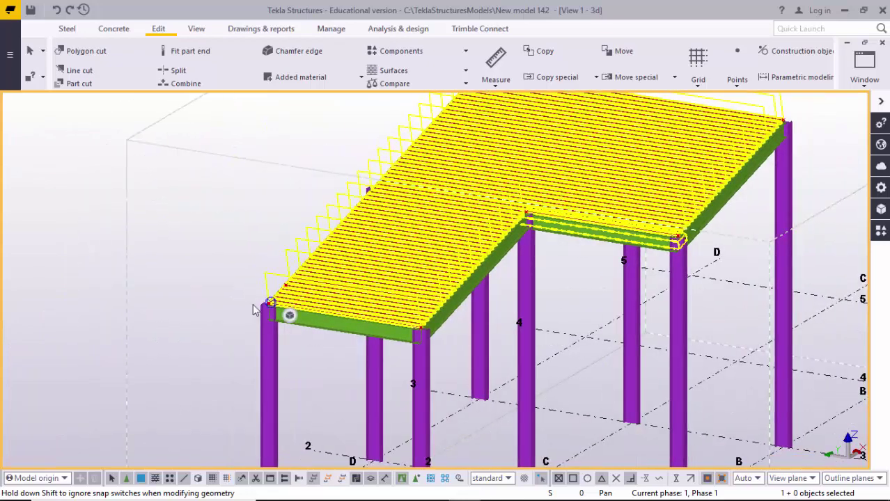
# - Select the deck and inspect its boundary handles and edges from the lower corner up to the upper corner
pyautogui.scroll(-3, 338, 336)
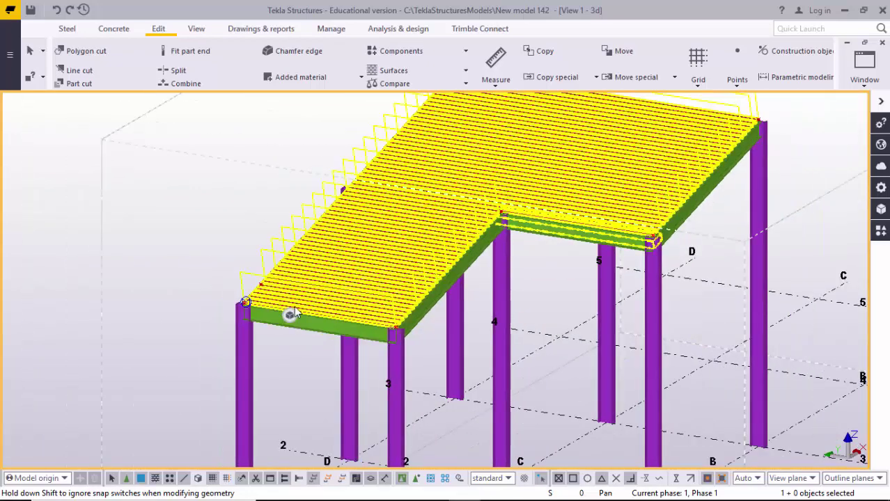
pyautogui.scroll(2, 236, 310)
pyautogui.scroll(2, 327, 306)
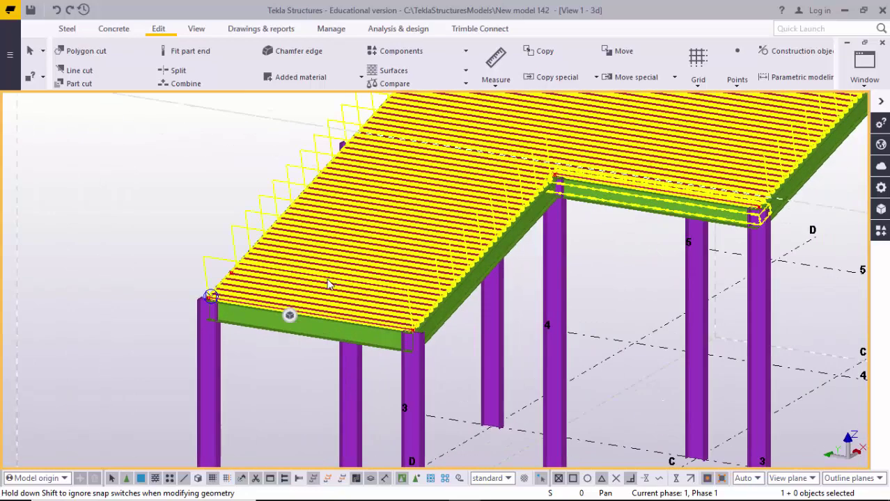
pyautogui.scroll(2, 414, 332)
pyautogui.scroll(-3, 414, 334)
pyautogui.scroll(3, 411, 215)
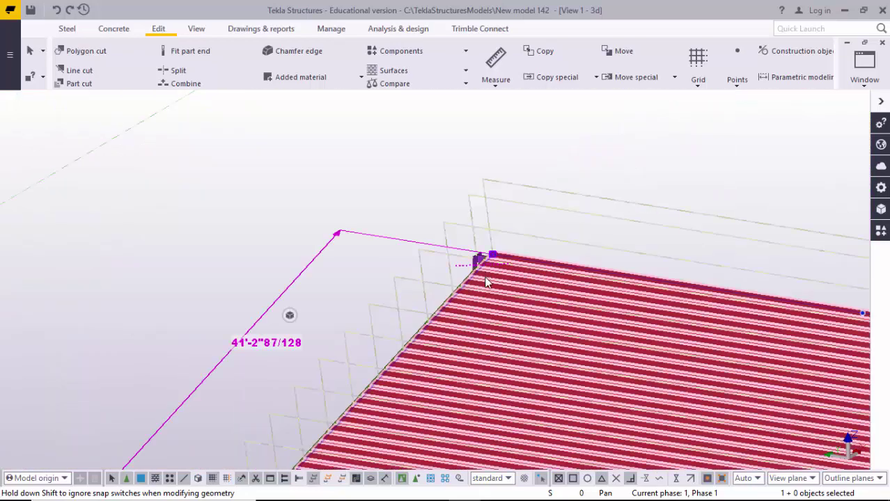
pyautogui.scroll(-5, 488, 279)
pyautogui.scroll(3, 467, 273)
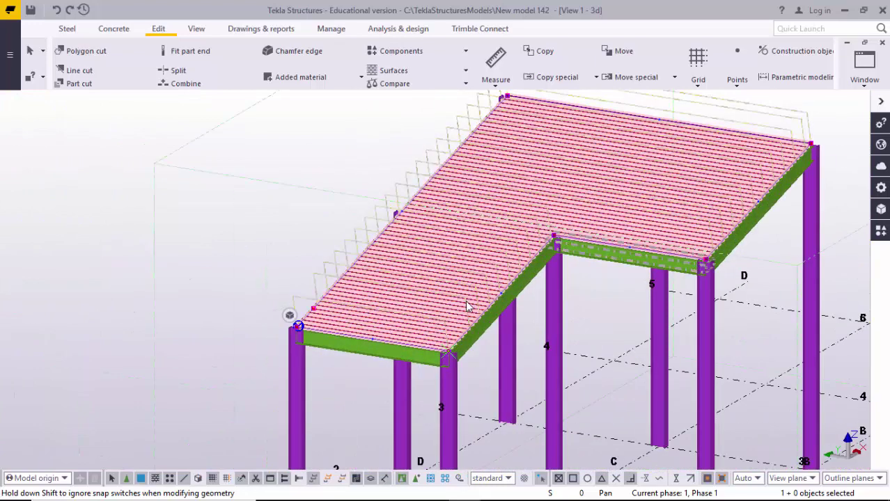
# - Display the deck's panel layout dimensions and direction controls, and examine the panel spacing at the lower beam's outer corner
pyautogui.click(307, 340)
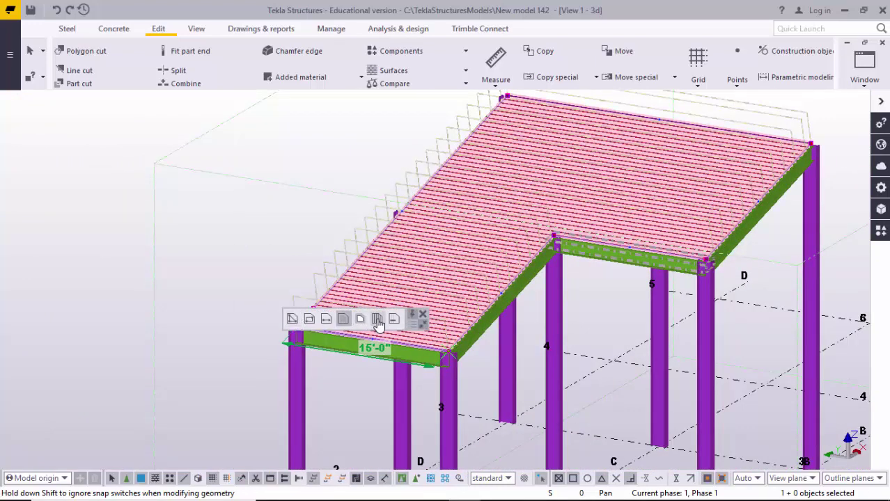
pyautogui.click(376, 320)
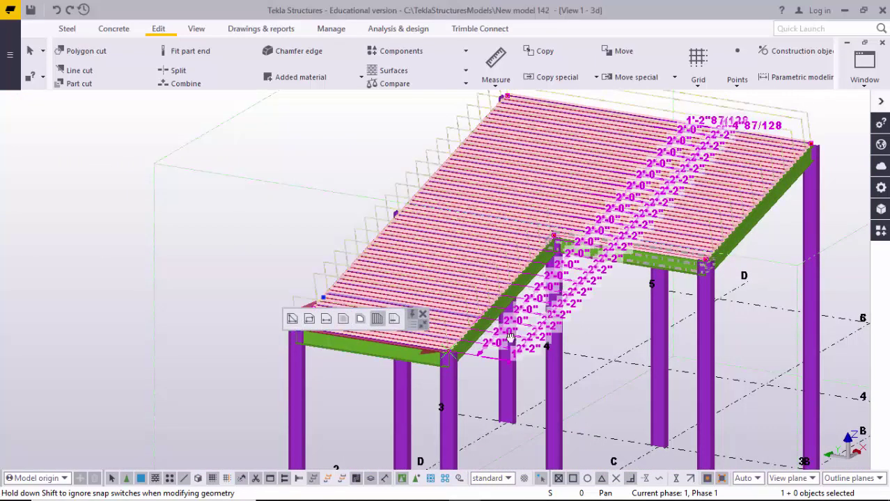
pyautogui.moveTo(510, 338); pyautogui.dragTo(569, 337, button='middle')
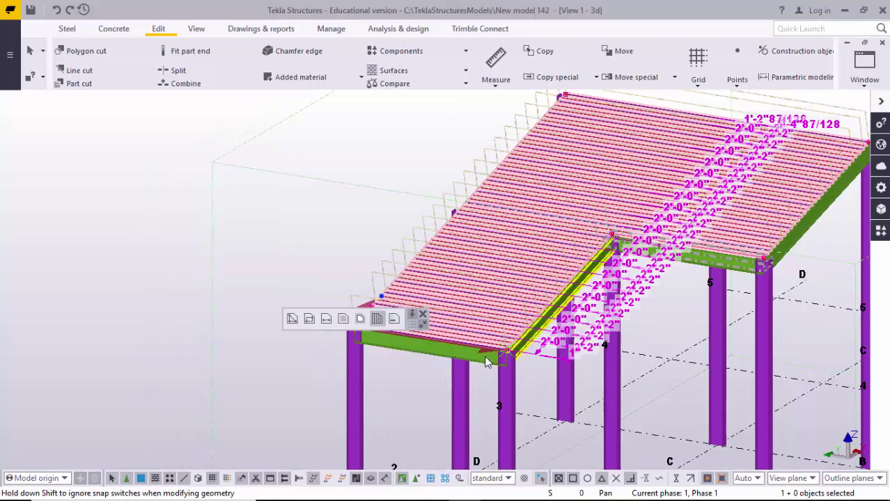
pyautogui.scroll(5, 459, 352)
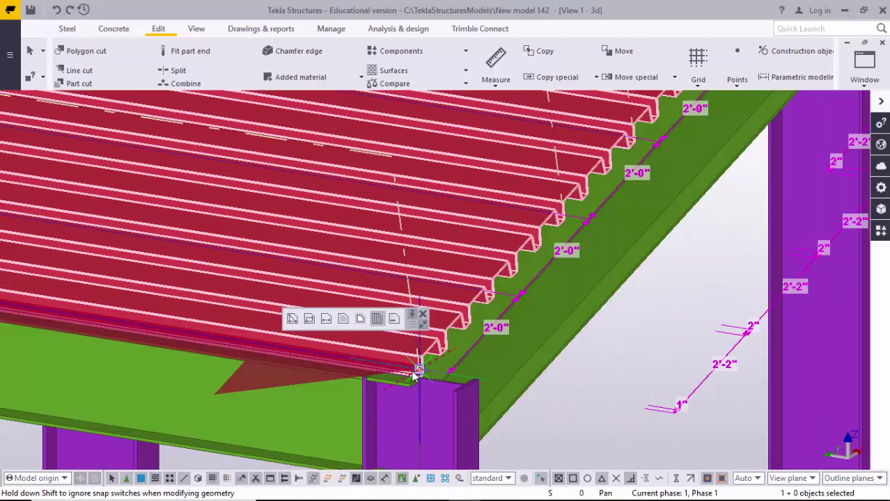
pyautogui.scroll(-3, 418, 380)
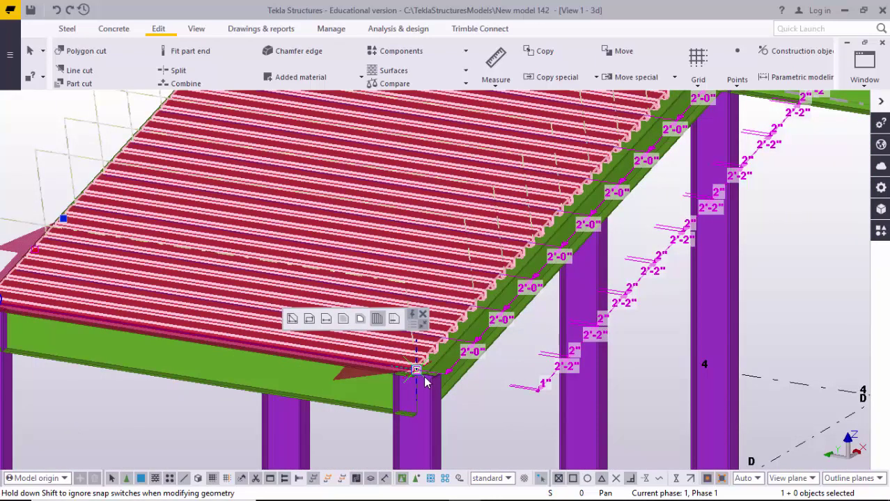
pyautogui.scroll(-5, 428, 381)
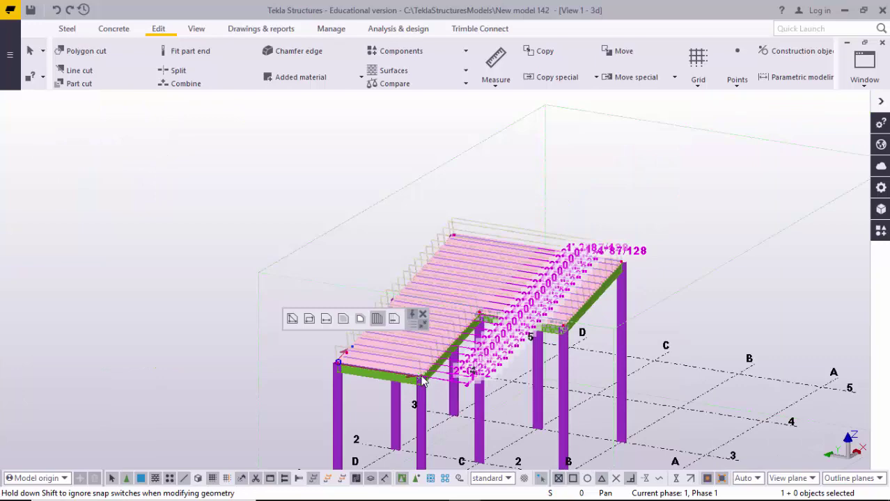
pyautogui.scroll(6, 467, 312)
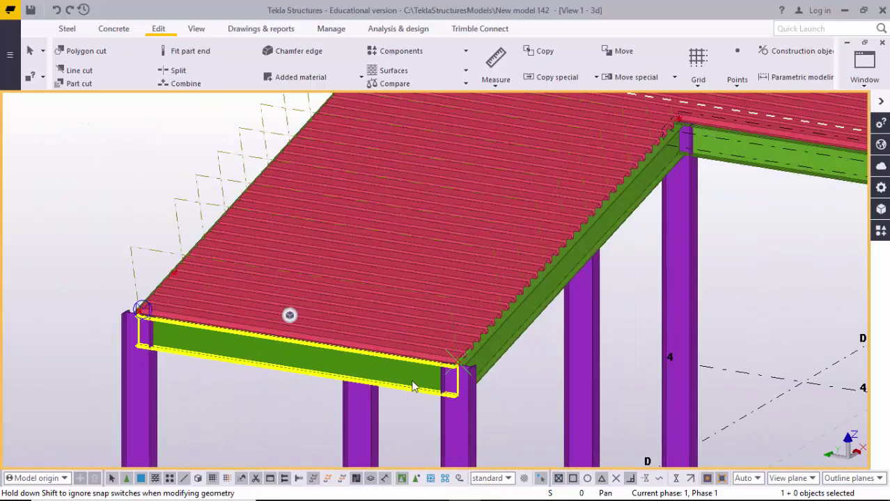
# - Rotate the deck panels to run up the slope by moving the direction handle to the upper end of the long sloped side
pyautogui.moveTo(292, 319)
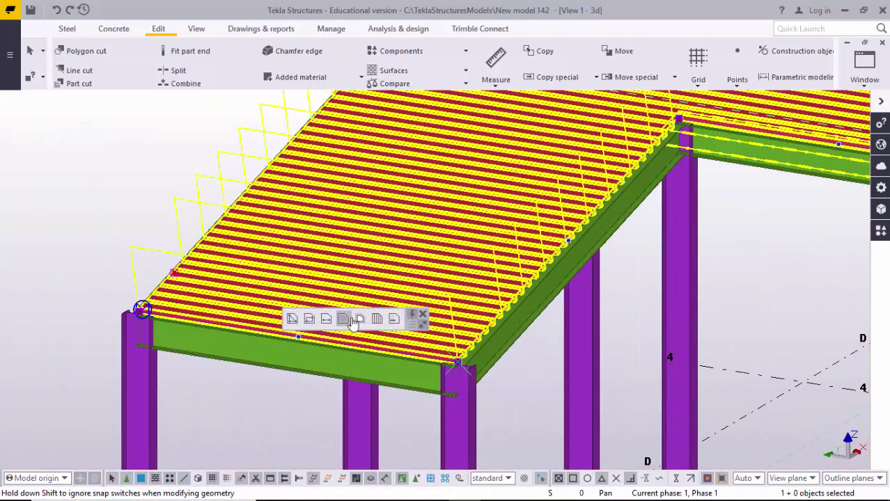
pyautogui.click(376, 321)
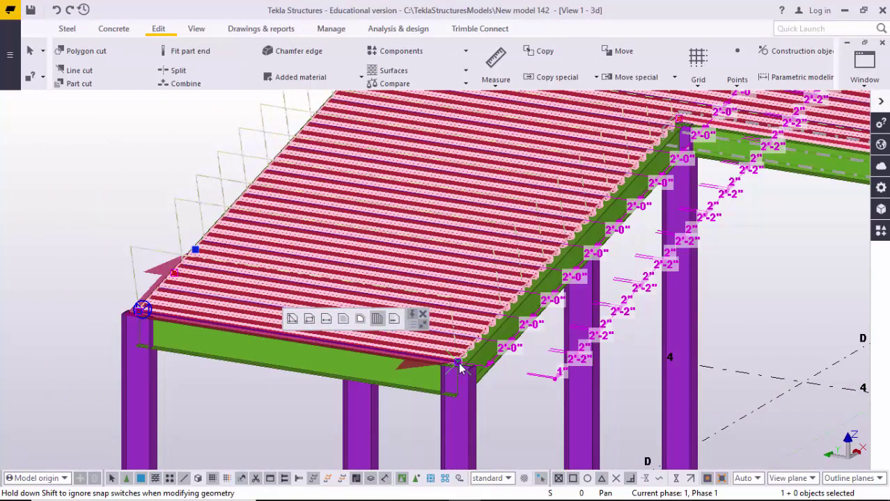
pyautogui.moveTo(459, 362); pyautogui.dragTo(562, 203)
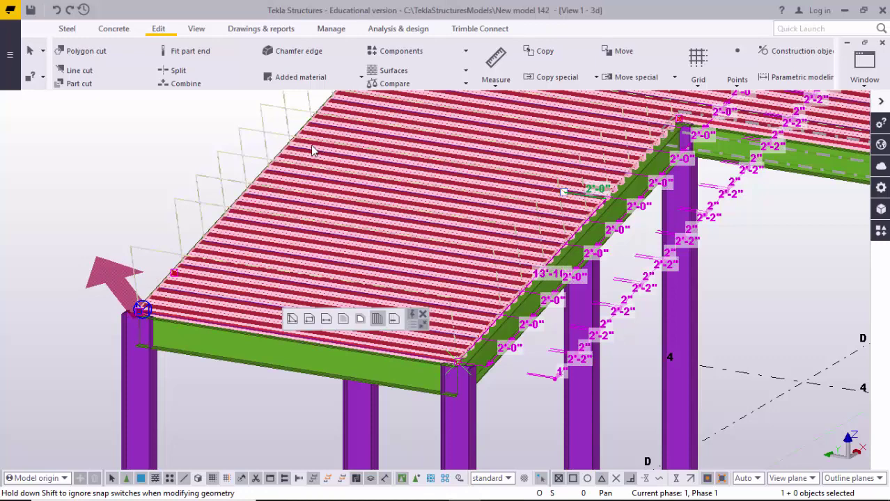
pyautogui.scroll(-5, 312, 151)
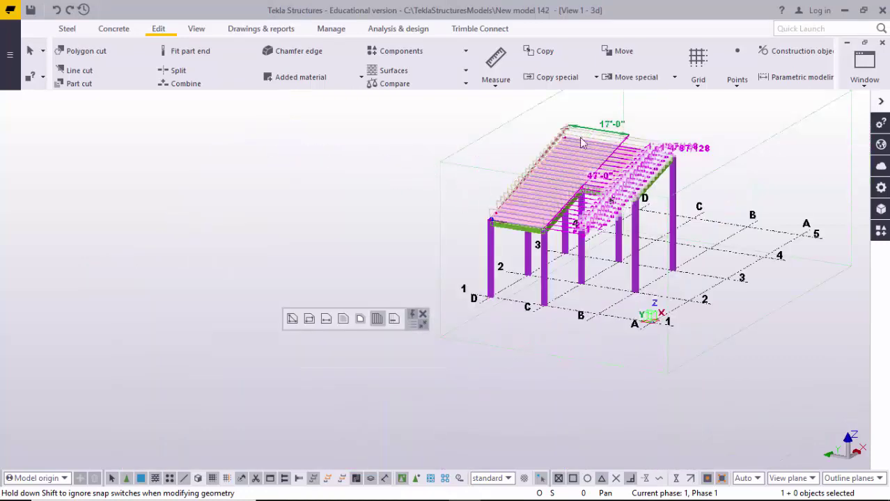
pyautogui.scroll(4, 557, 143)
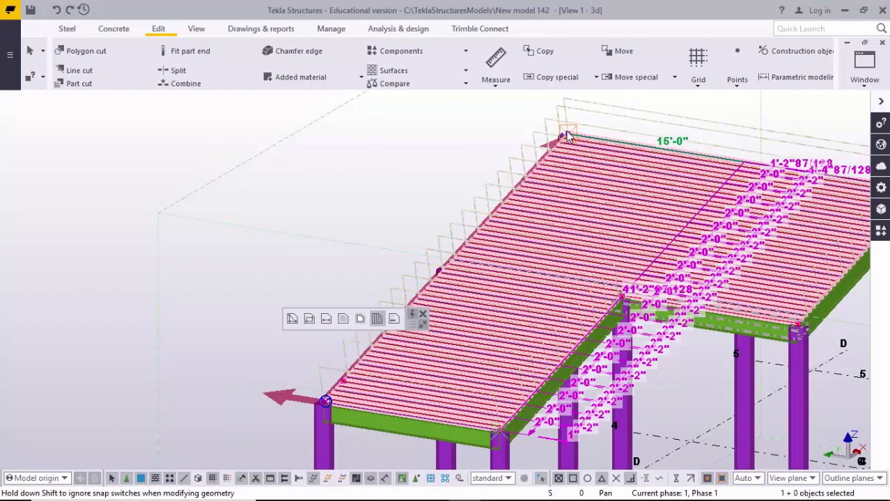
pyautogui.click(568, 136)
pyautogui.press('Escape')
# - Redraw the view to clear the temporary lines around the reoriented deck
pyautogui.moveTo(473, 328); pyautogui.dragTo(454, 235, button='middle')
pyautogui.scroll(3, 450, 323)
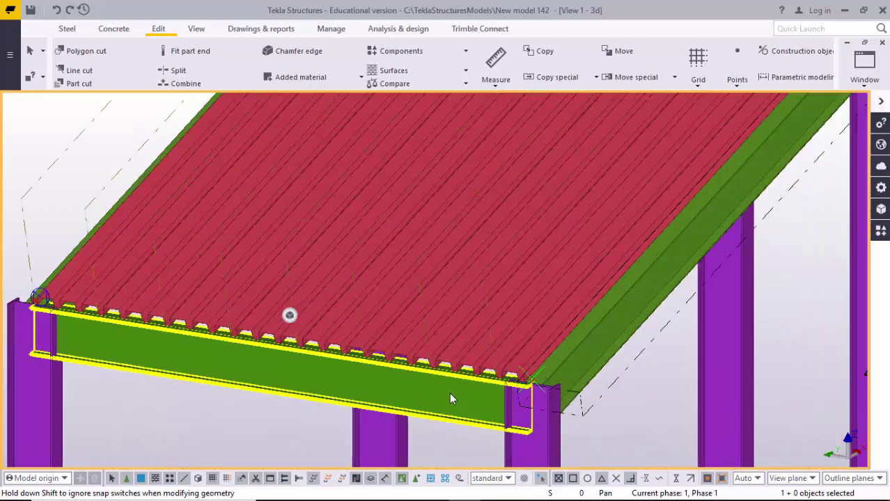
pyautogui.scroll(-8, 449, 393)
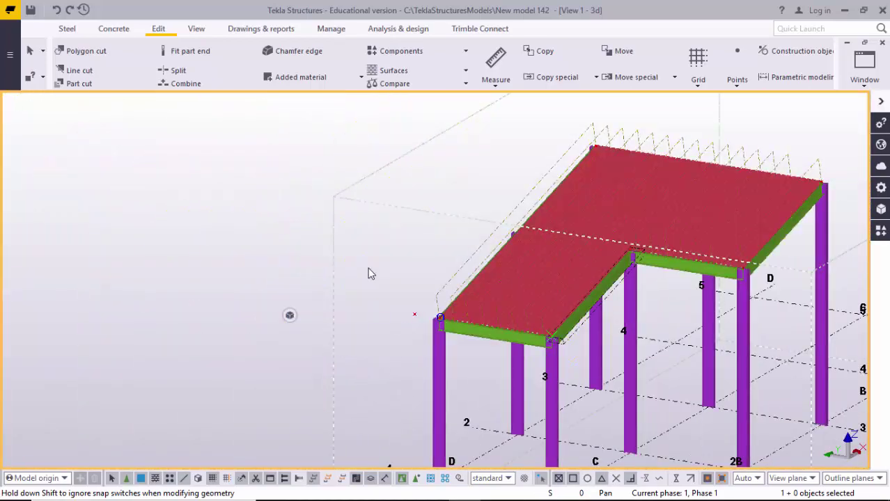
pyautogui.rightClick(385, 229)
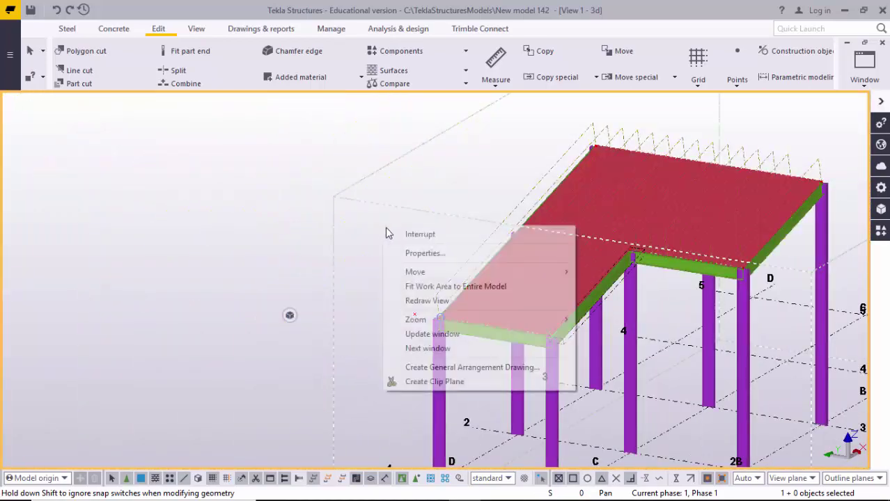
pyautogui.click(427, 301)
# - Examine the ribs' direction along the lower beam and up the sloped deck from several viewing angles
pyautogui.scroll(5, 534, 344)
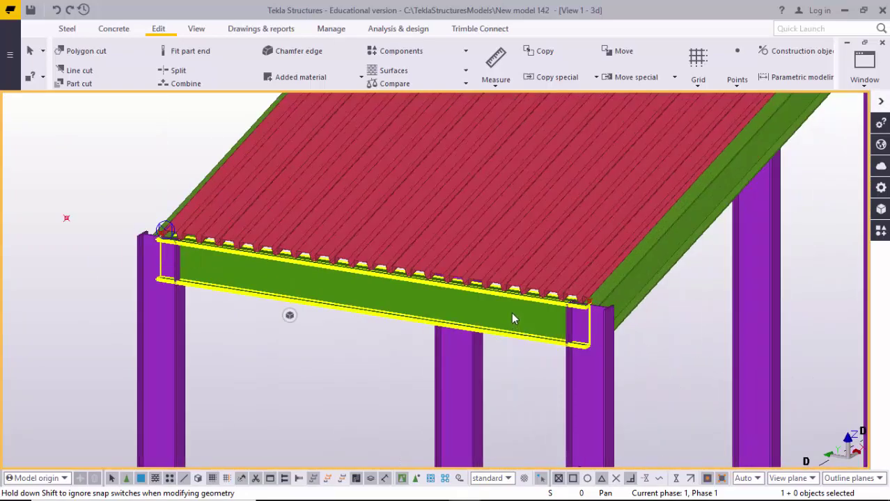
pyautogui.scroll(-3, 457, 302)
pyautogui.scroll(-4, 381, 355)
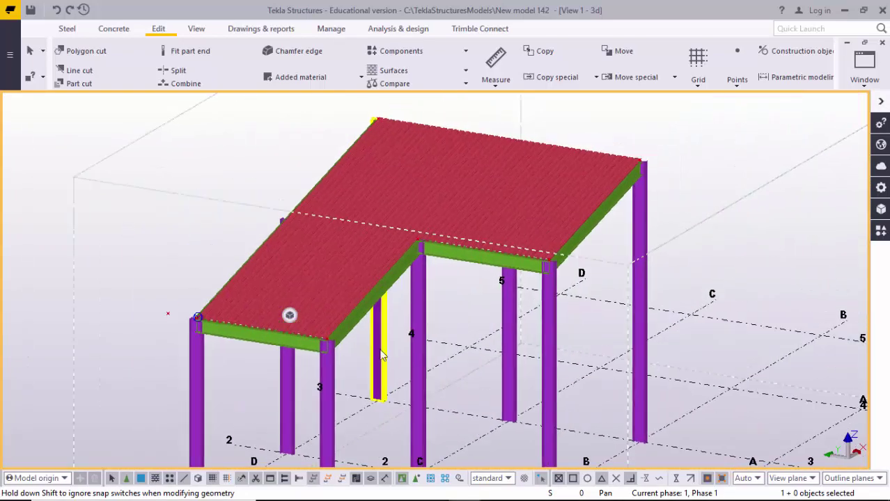
pyautogui.scroll(-4, 381, 355)
pyautogui.scroll(-2, 353, 322)
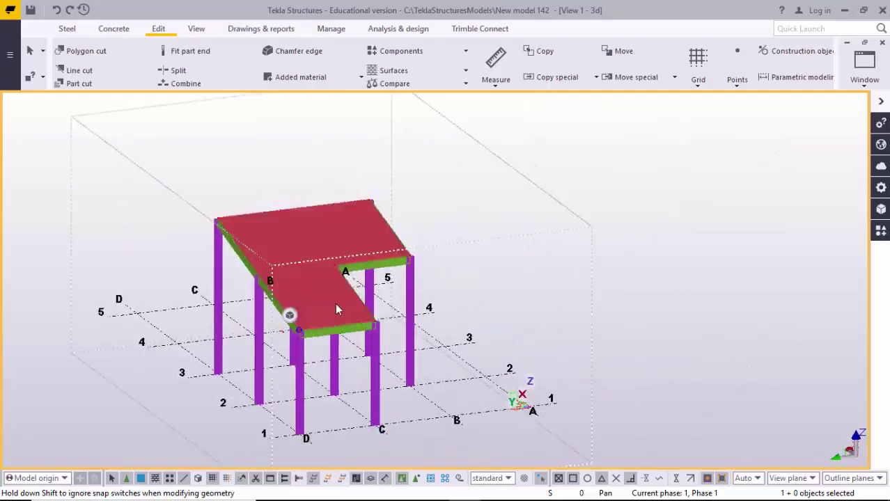
pyautogui.scroll(8, 335, 303)
pyautogui.scroll(-4, 255, 250)
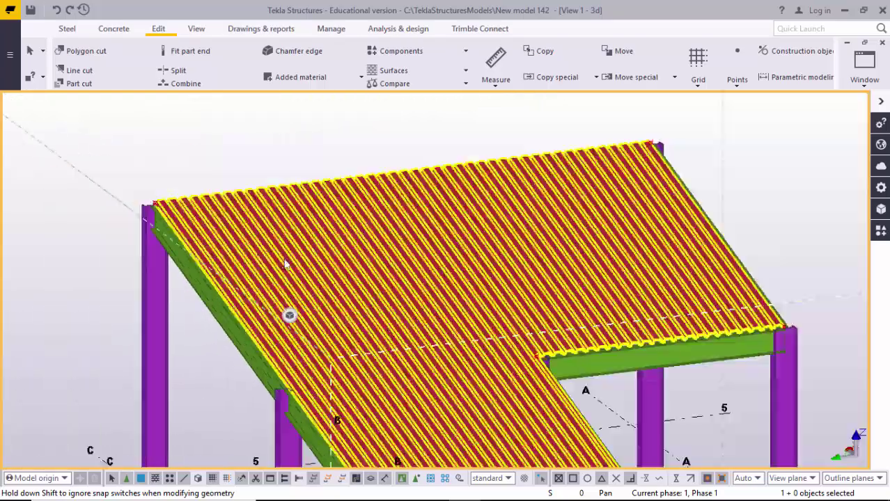
pyautogui.keyDown('ctrl'); pyautogui.moveTo(288, 263); pyautogui.dragTo(303, 289, button='middle'); pyautogui.keyUp('ctrl')
pyautogui.scroll(2, 235, 219)
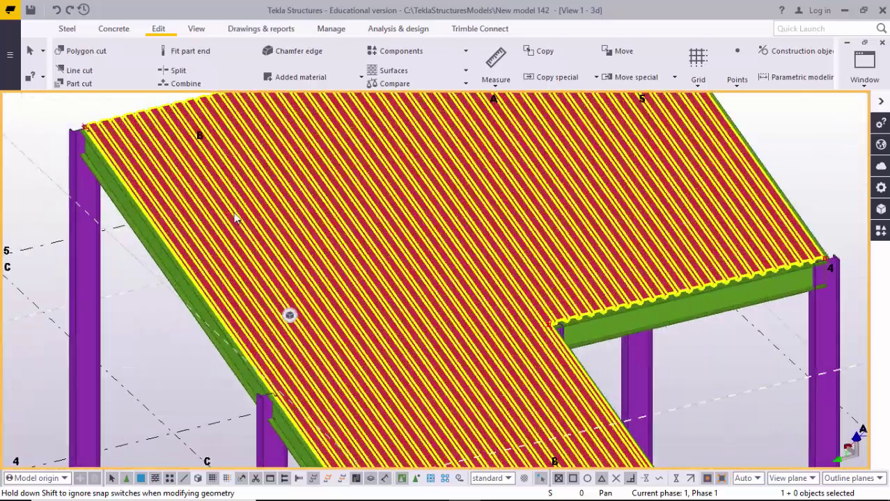
pyautogui.scroll(-2, 309, 262)
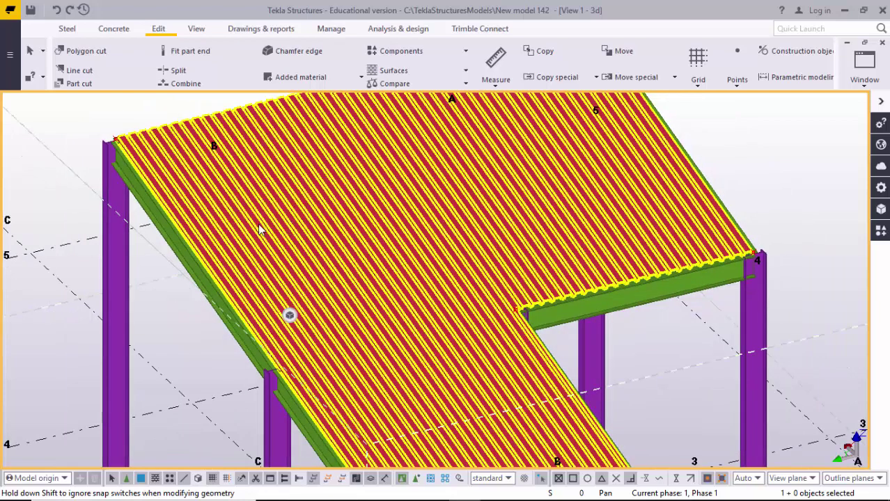
# - Add a rectangular opening of about 4'-0" by 4'-0" in the deck, near the high end beside the long sloped side beam
pyautogui.scroll(-4, 265, 237)
pyautogui.click(291, 316)
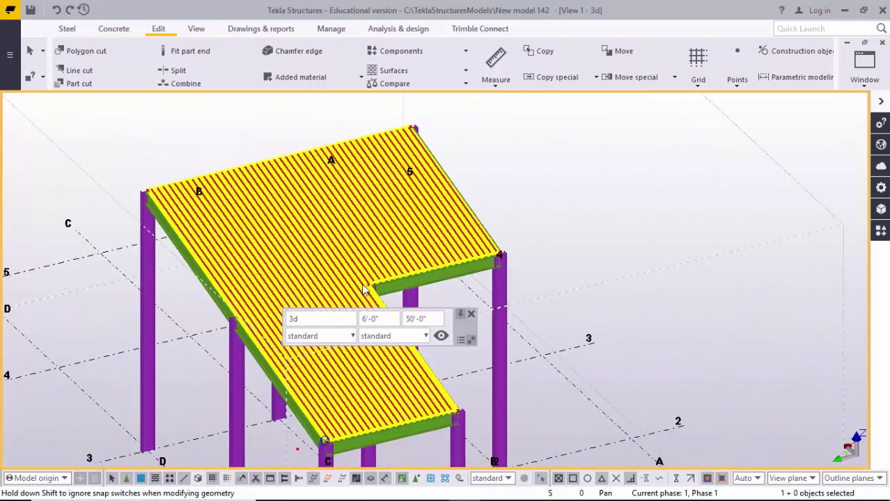
pyautogui.click(272, 299)
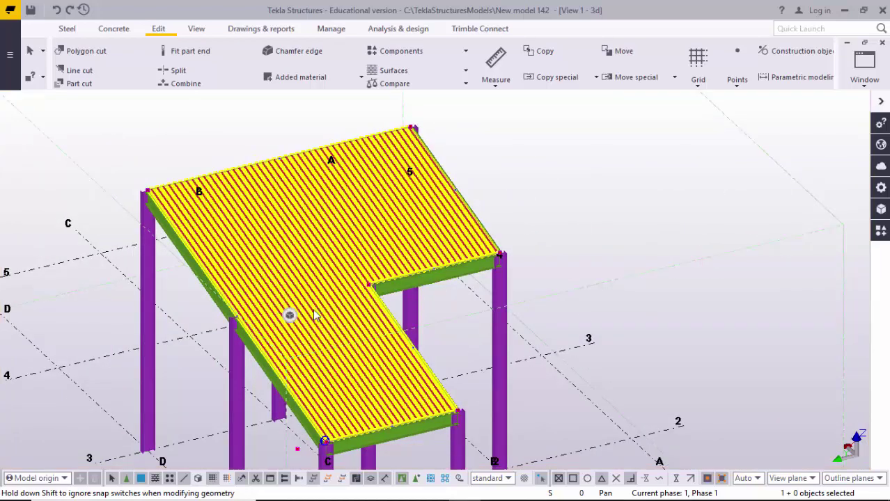
pyautogui.click(292, 319)
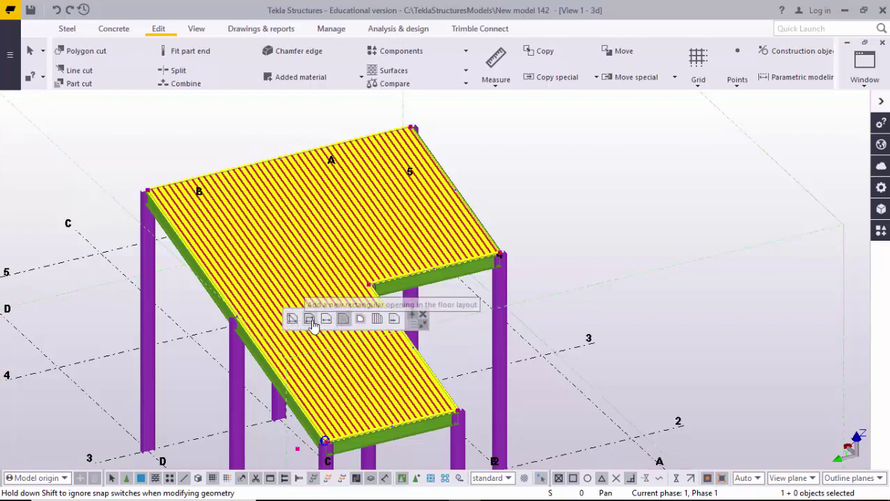
pyautogui.click(325, 320)
pyautogui.scroll(4, 209, 222)
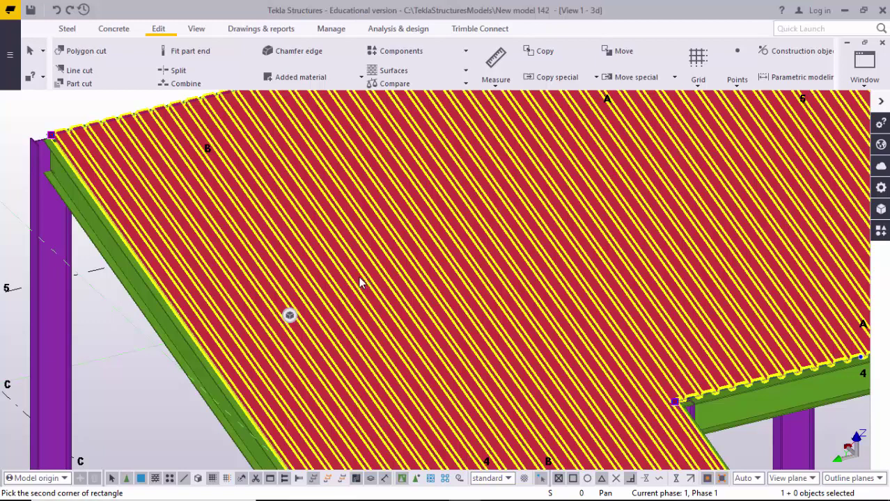
pyautogui.click(202, 209)
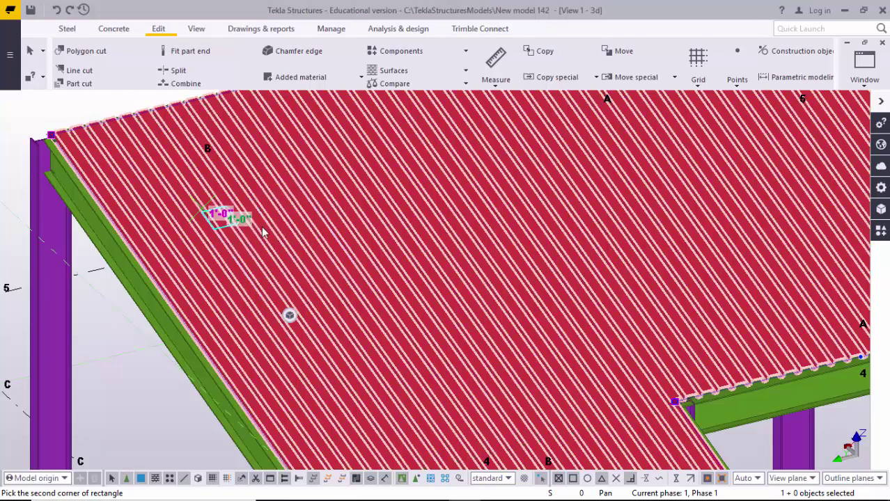
pyautogui.click(353, 268)
pyautogui.scroll(-3, 206, 263)
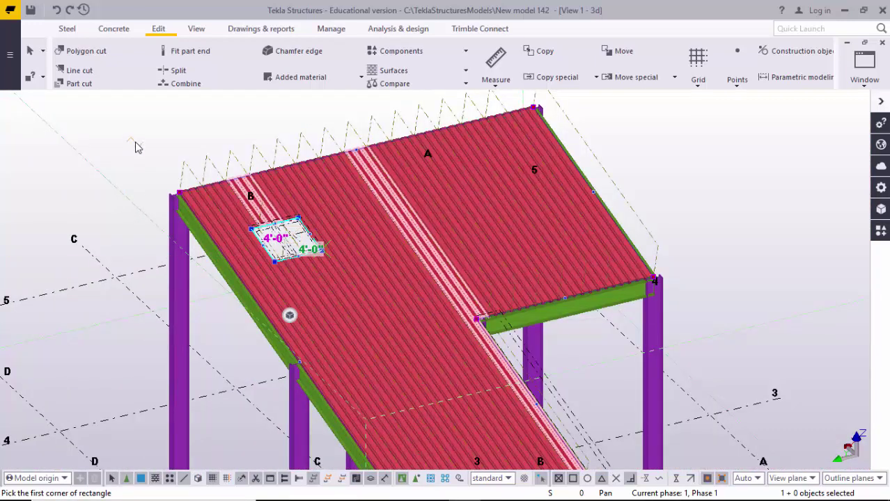
# - End the rectangular opening command and redraw the view to clear the temporary lines
pyautogui.click(134, 142)
pyautogui.rightClick(137, 144)
pyautogui.click(155, 155)
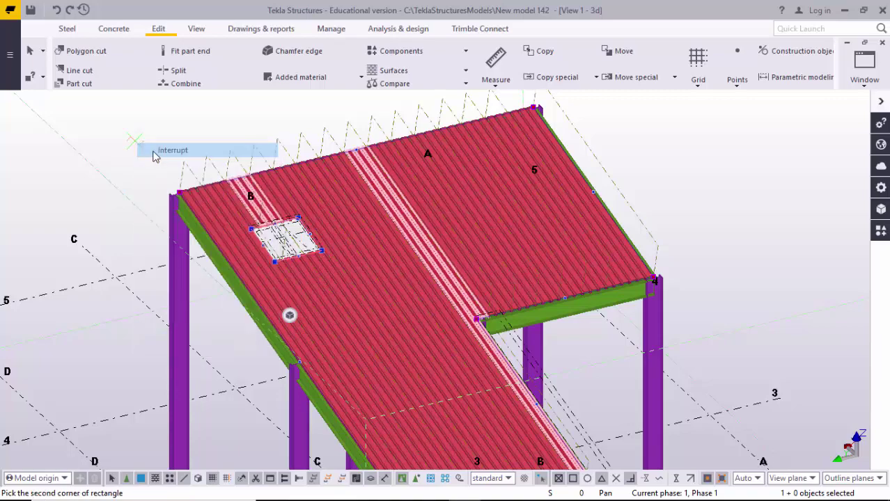
pyautogui.rightClick(153, 145)
pyautogui.click(195, 217)
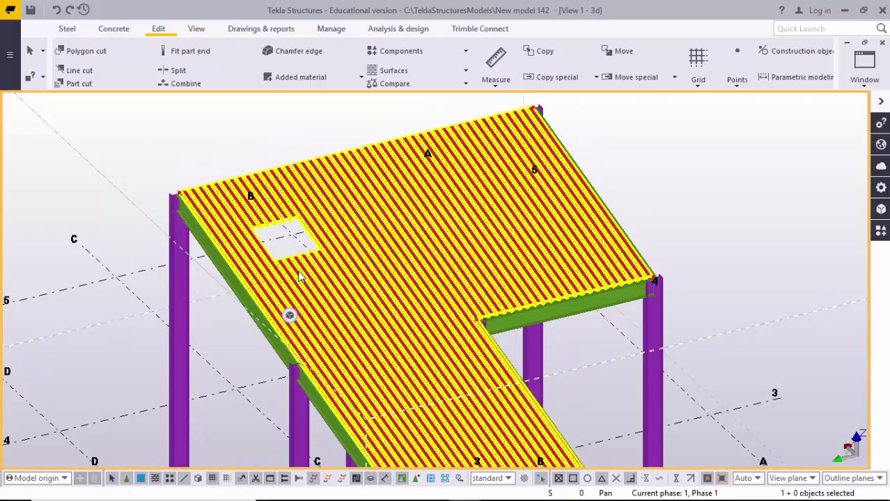
# - Examine the rectangular opening's cut edges and its position in the ribbed deck from several angles and distances
pyautogui.scroll(4, 289, 240)
pyautogui.scroll(-1, 310, 222)
pyautogui.keyDown('ctrl'); pyautogui.moveTo(324, 221); pyautogui.dragTo(369, 204, button='middle'); pyautogui.keyUp('ctrl')
pyautogui.scroll(-2, 319, 183)
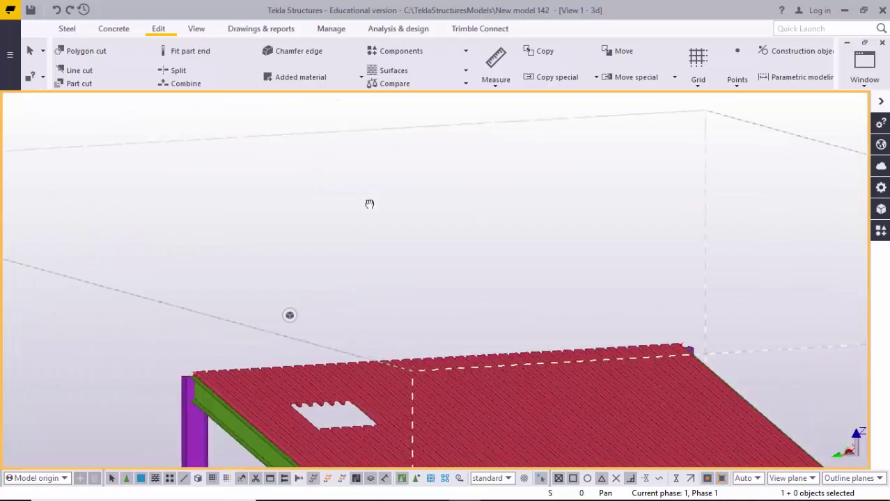
pyautogui.moveTo(347, 417); pyautogui.dragTo(403, 266, button='middle')
pyautogui.scroll(-2, 555, 256)
pyautogui.moveTo(555, 257); pyautogui.dragTo(275, 320, button='middle')
pyautogui.scroll(3, 412, 252)
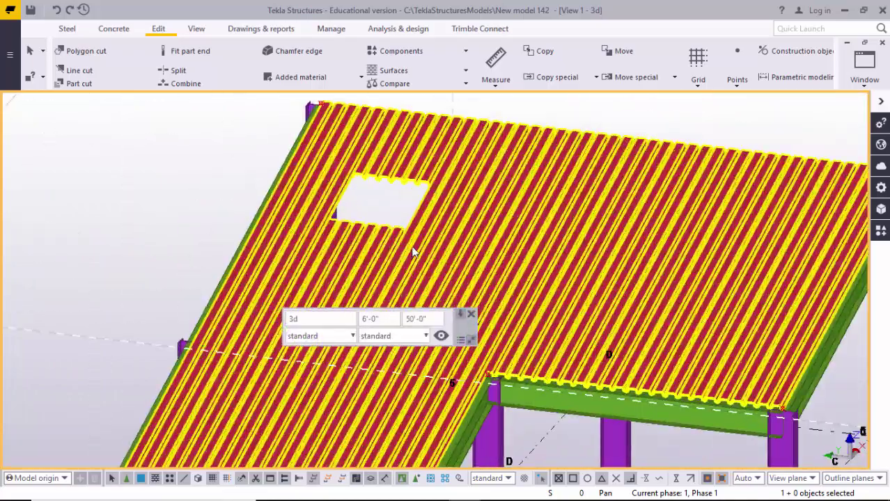
pyautogui.scroll(1, 413, 253)
pyautogui.keyDown('ctrl'); pyautogui.moveTo(391, 224); pyautogui.dragTo(453, 243, button='middle'); pyautogui.keyUp('ctrl')
pyautogui.moveTo(453, 243); pyautogui.dragTo(308, 248, button='middle')
pyautogui.scroll(-2, 514, 228)
pyautogui.keyDown('ctrl'); pyautogui.moveTo(474, 232); pyautogui.dragTo(501, 234, button='middle'); pyautogui.keyUp('ctrl')
pyautogui.moveTo(501, 234); pyautogui.dragTo(439, 230, button='middle')
pyautogui.moveTo(294, 247)
pyautogui.keyDown('ctrl'); pyautogui.mouseDown(button='middle')
pyautogui.moveTo(358, 223)
pyautogui.moveTo(281, 250)
pyautogui.mouseUp(button='middle'); pyautogui.keyUp('ctrl')
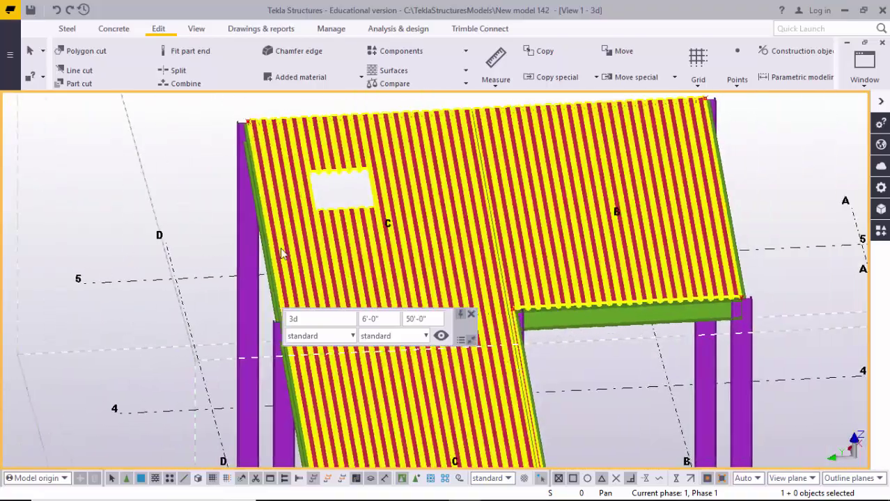
pyautogui.scroll(3, 343, 215)
pyautogui.scroll(-2, 342, 213)
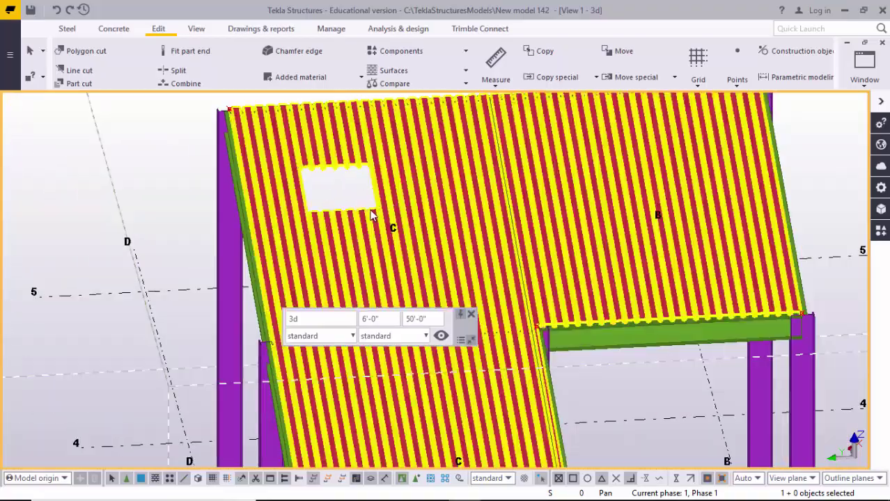
pyautogui.scroll(3, 307, 195)
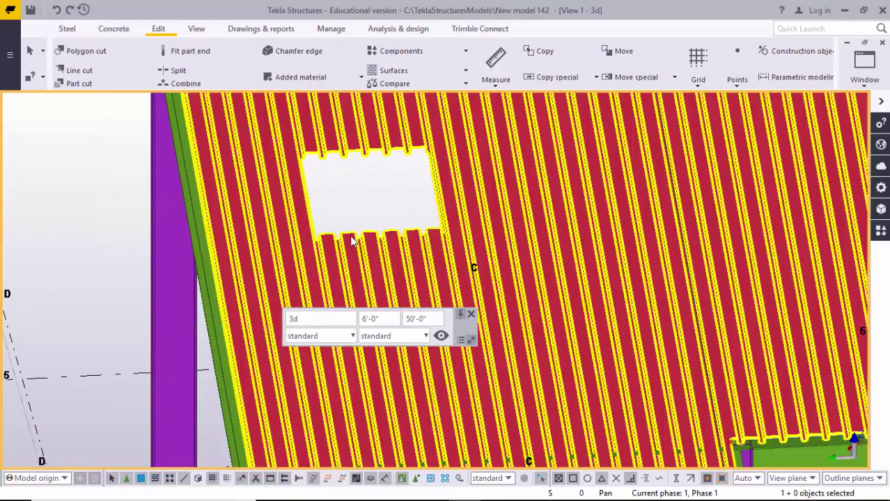
pyautogui.scroll(-1, 348, 235)
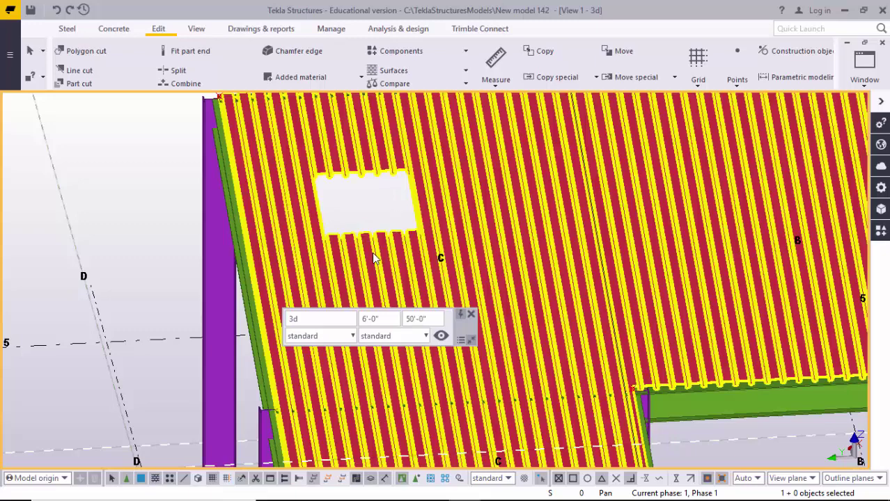
# - Resize the rectangular deck opening to 5'-0" by 5'-0", widening it equally on both sides across the ribs
pyautogui.click(372, 252)
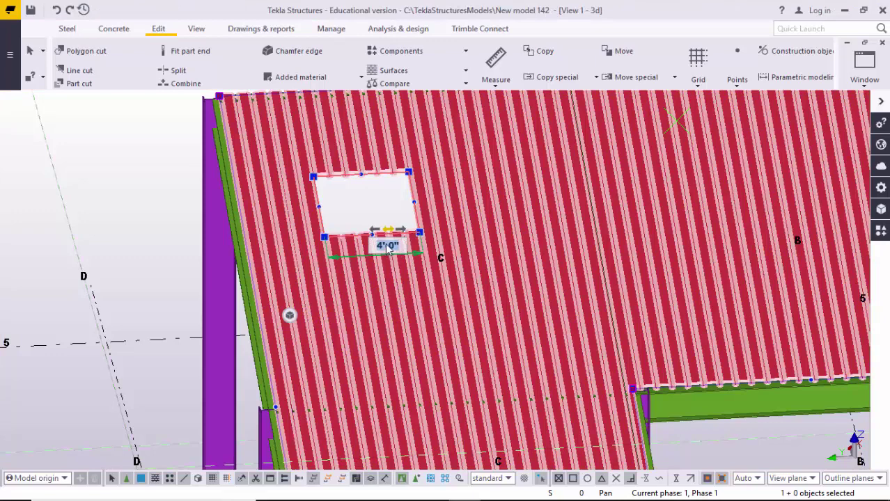
pyautogui.write('5')
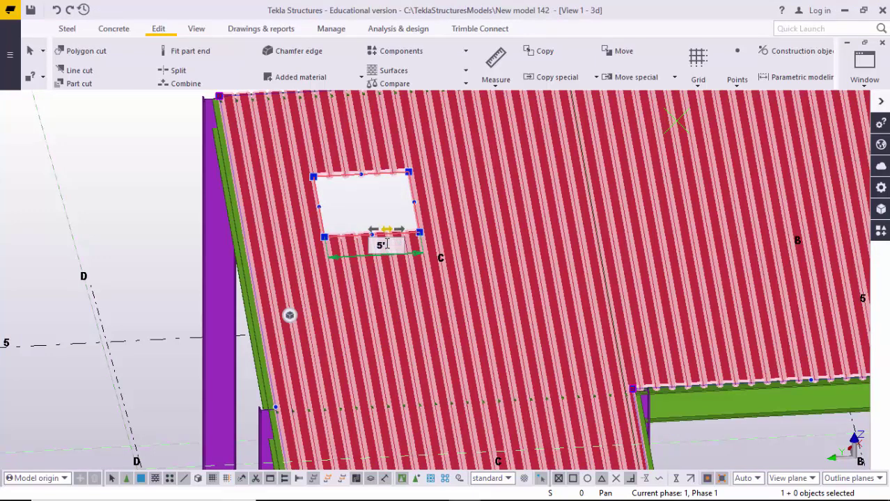
pyautogui.write("'")
pyautogui.press('Return')
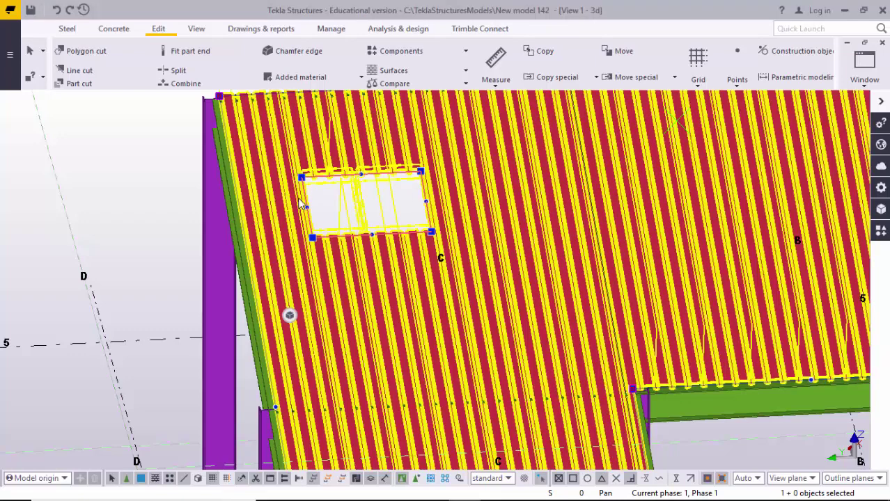
pyautogui.click(300, 203)
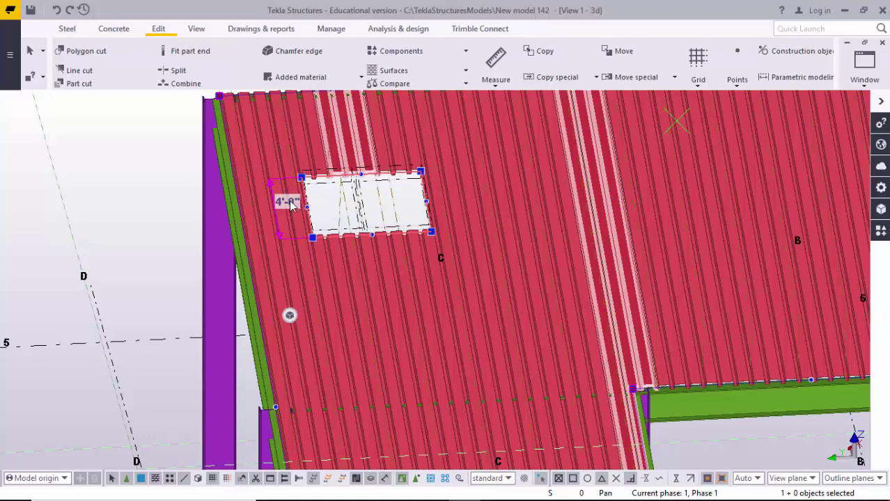
pyautogui.write('5')
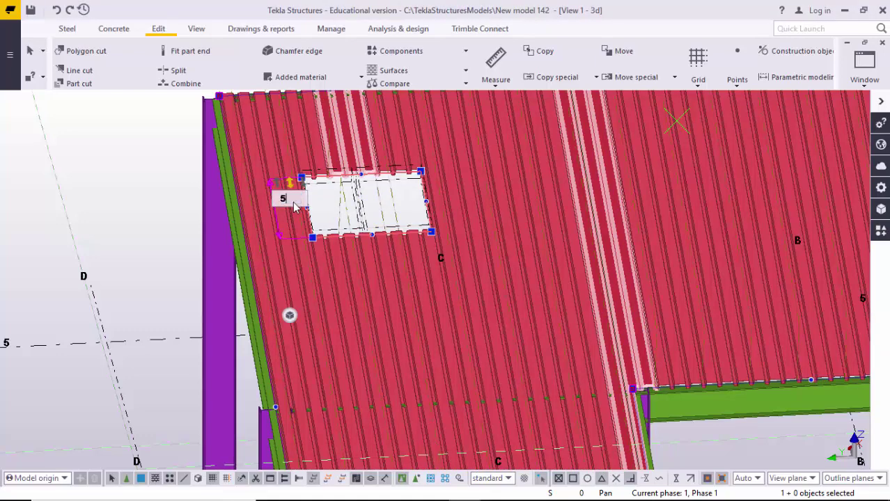
pyautogui.press('Return')
# - Deselect the deck and redraw the view to clear the temporary lines around the resized opening
pyautogui.scroll(-5, 341, 226)
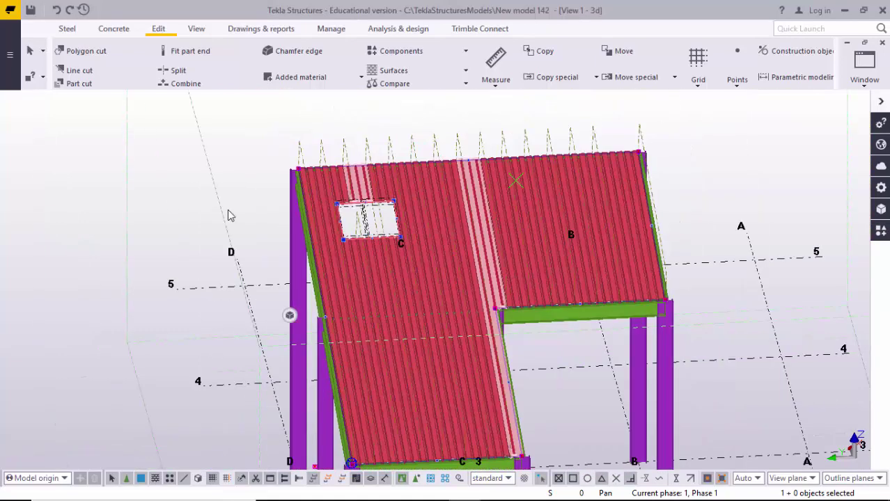
pyautogui.rightClick(203, 183)
pyautogui.click(233, 189)
pyautogui.rightClick(235, 171)
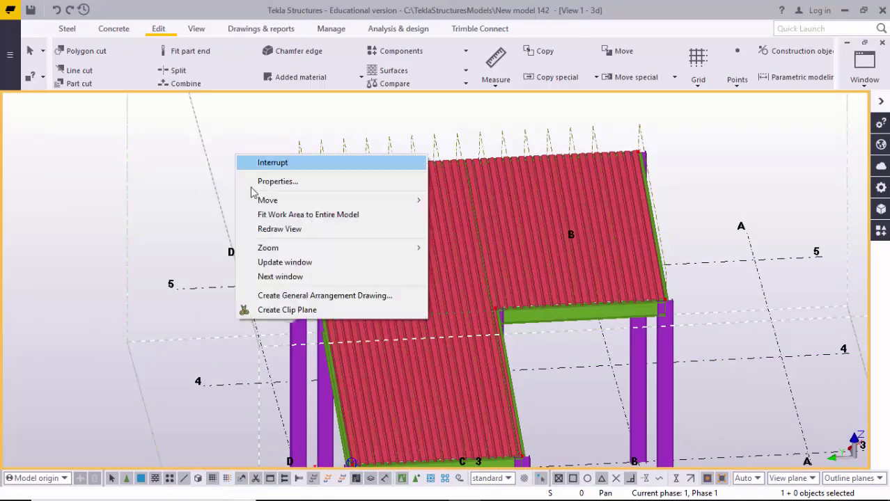
pyautogui.click(279, 229)
pyautogui.scroll(3, 414, 219)
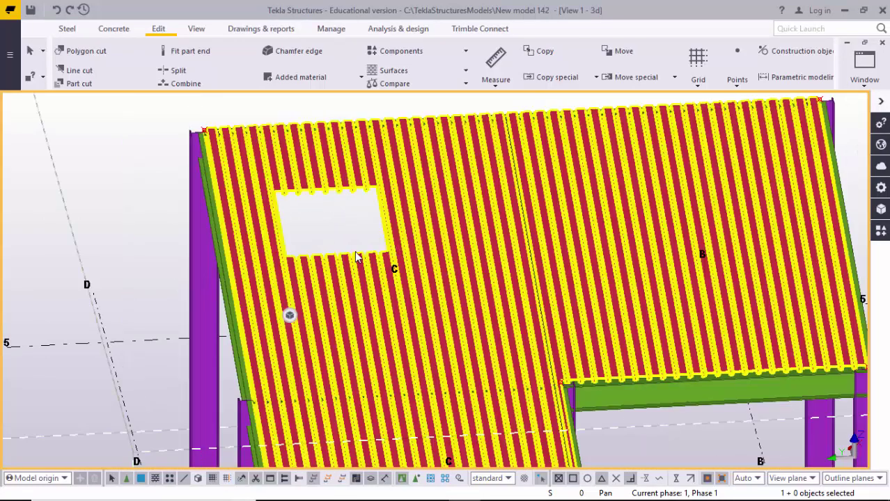
# - Set the opening's width across the ribs to 6'-0", moving only the edge farther from the long sloped side beam
pyautogui.click(355, 256)
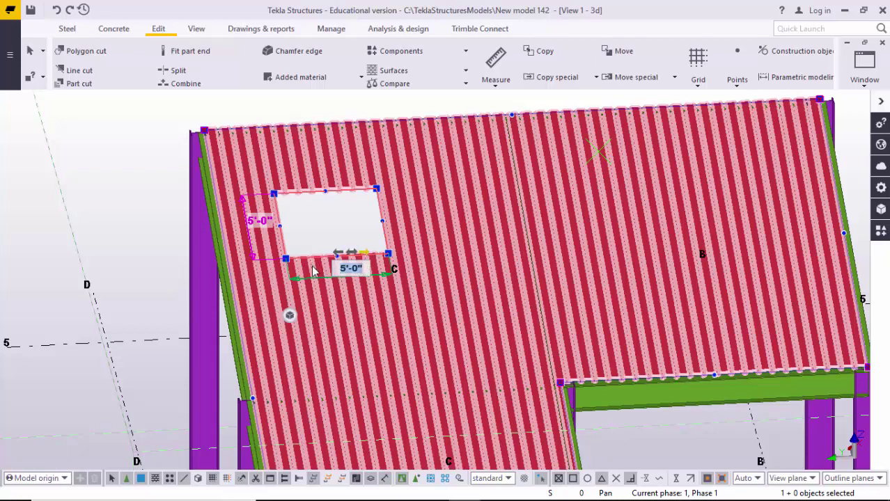
pyautogui.write('6')
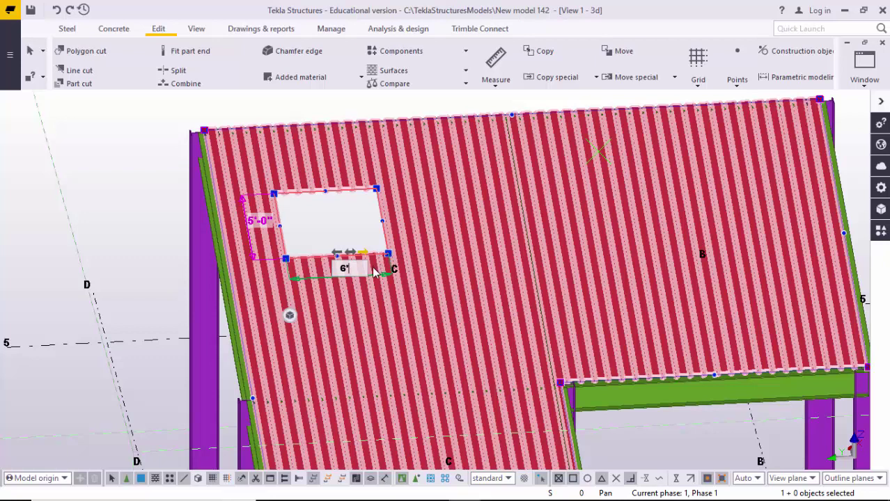
pyautogui.press('Return')
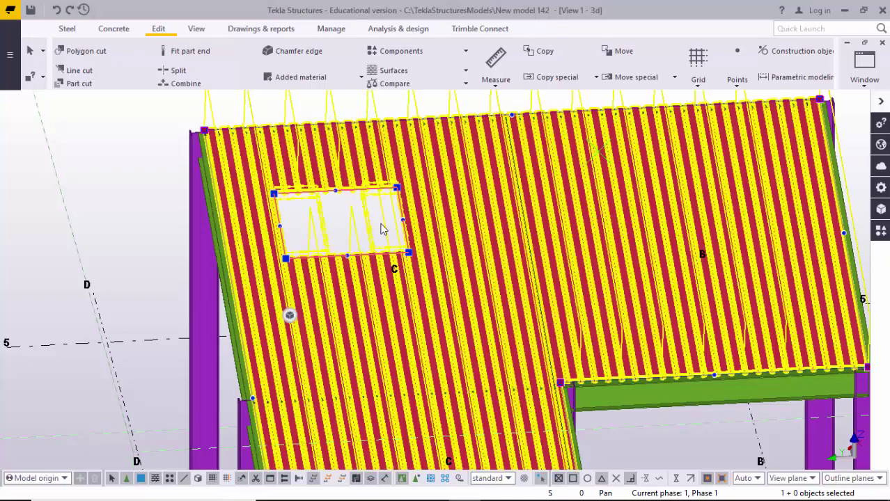
# - Set the opening's length along the deck slope to 6'-0"
pyautogui.scroll(-1, 371, 227)
pyautogui.keyDown('ctrl'); pyautogui.moveTo(340, 227); pyautogui.dragTo(334, 275, button='middle'); pyautogui.keyUp('ctrl')
pyautogui.scroll(1, 310, 195)
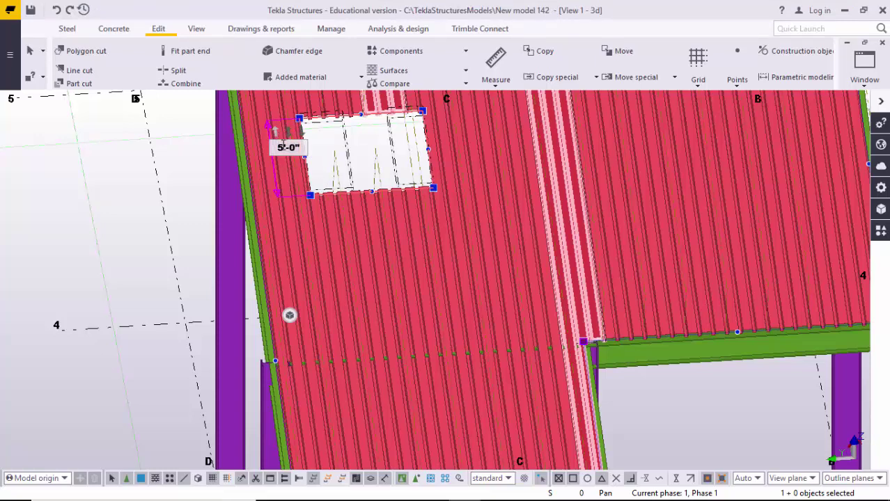
pyautogui.write('6')
pyautogui.press('Return')
pyautogui.scroll(-1, 292, 159)
pyautogui.moveTo(292, 159); pyautogui.dragTo(235, 261, button='middle')
pyautogui.scroll(1, 261, 245)
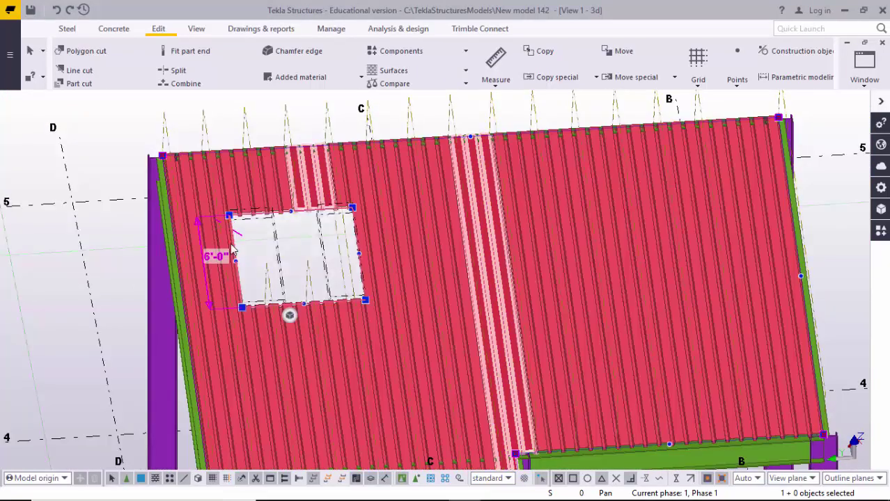
pyautogui.scroll(1, 224, 258)
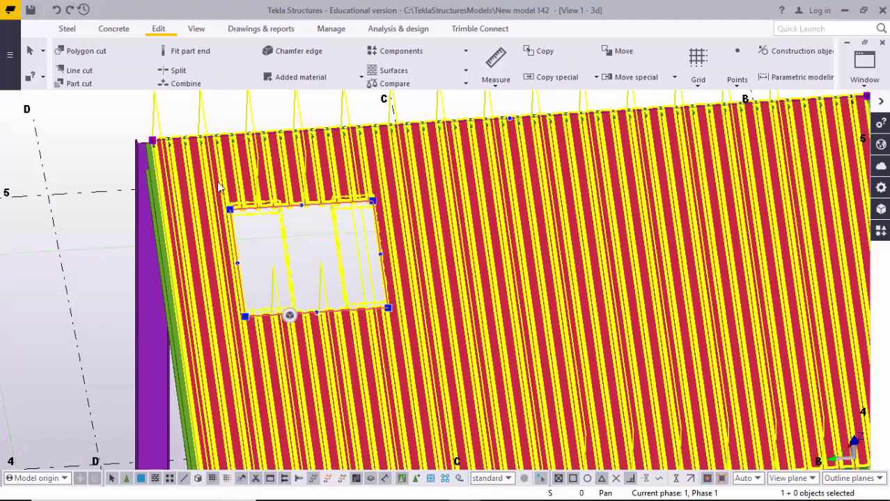
# - Clear the deck selection and remove the leftover temporary lines by redrawing the view
pyautogui.scroll(-5, 225, 228)
pyautogui.rightClick(143, 151)
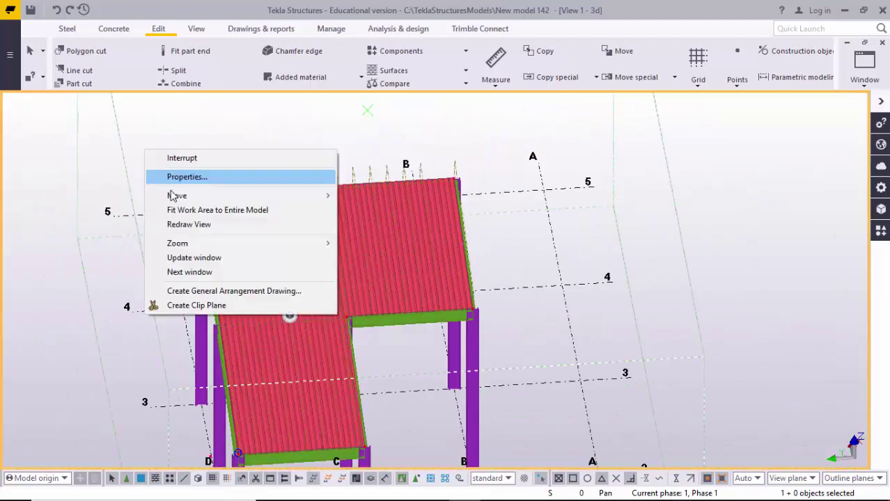
pyautogui.click(199, 225)
# - Examine the enlarged opening, the ribbed deck and the whole sloped L-shaped frame from several angles and distances
pyautogui.scroll(-8, 258, 254)
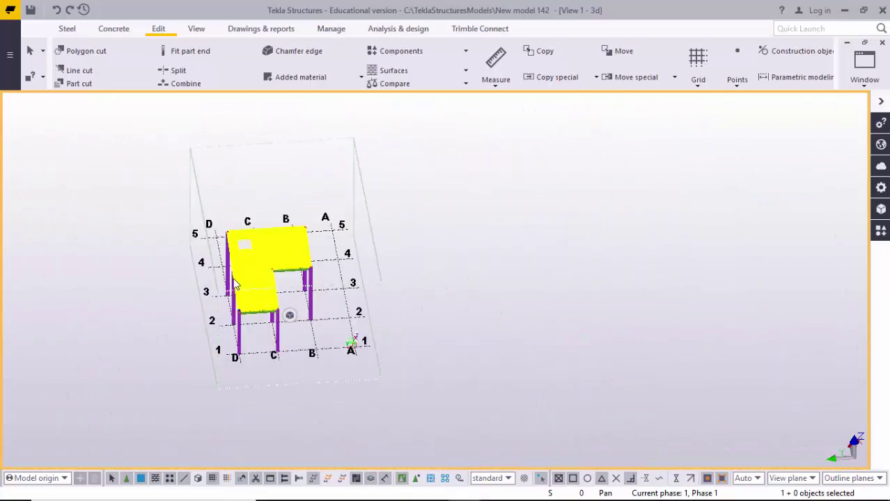
pyautogui.scroll(5, 139, 319)
pyautogui.scroll(8, 259, 289)
pyautogui.scroll(-1, 465, 279)
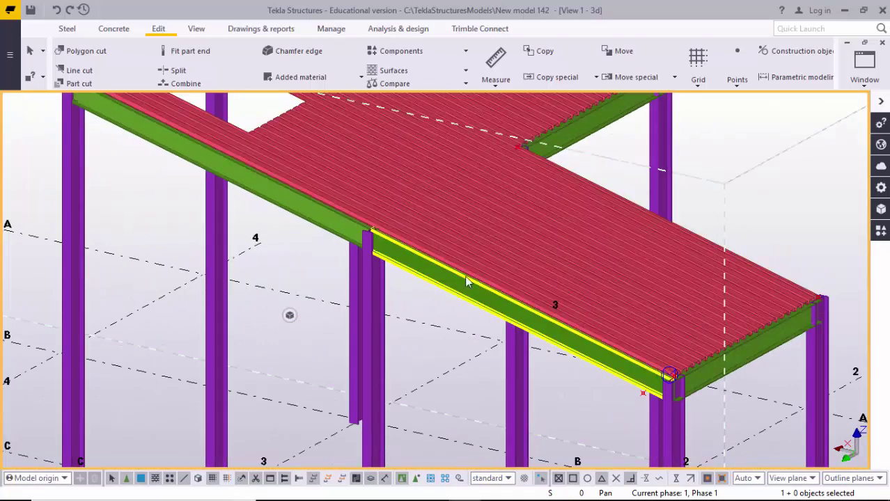
pyautogui.keyDown('ctrl'); pyautogui.moveTo(467, 280); pyautogui.dragTo(355, 266, button='middle'); pyautogui.keyUp('ctrl')
pyautogui.scroll(-3, 355, 268)
pyautogui.moveTo(509, 278); pyautogui.dragTo(249, 285, button='middle')
pyautogui.keyDown('ctrl'); pyautogui.moveTo(362, 202); pyautogui.dragTo(212, 289, button='middle'); pyautogui.keyUp('ctrl')
pyautogui.scroll(1, 248, 248)
pyautogui.scroll(2, 211, 163)
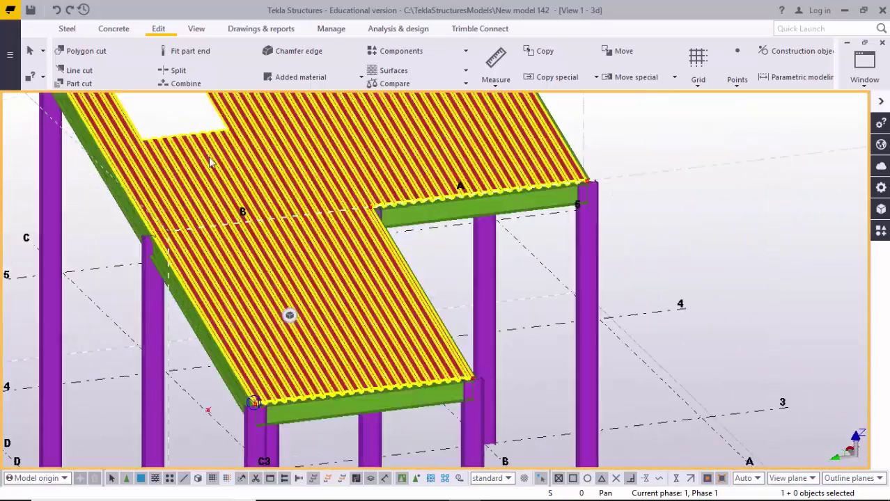
pyautogui.moveTo(211, 163); pyautogui.dragTo(220, 240, button='middle')
pyautogui.scroll(1, 220, 239)
pyautogui.scroll(-5, 202, 179)
pyautogui.keyDown('ctrl'); pyautogui.moveTo(202, 179); pyautogui.dragTo(215, 282, button='middle'); pyautogui.keyUp('ctrl')
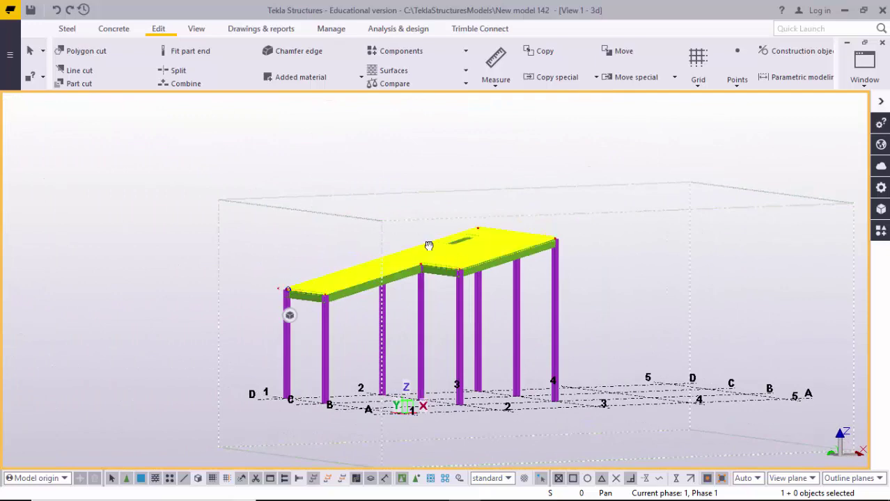
pyautogui.keyDown('ctrl'); pyautogui.moveTo(427, 245); pyautogui.dragTo(404, 316, button='middle'); pyautogui.keyUp('ctrl')
pyautogui.scroll(3, 334, 278)
pyautogui.scroll(1, 336, 267)
pyautogui.scroll(-3, 379, 300)
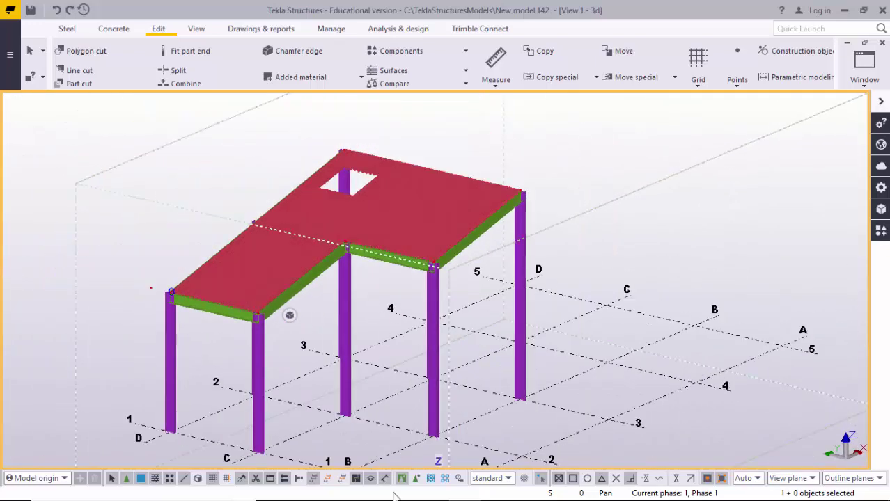
# - Switch to the web browser showing the YouTube channel page
pyautogui.moveTo(396, 498)
pyautogui.click(432, 488)
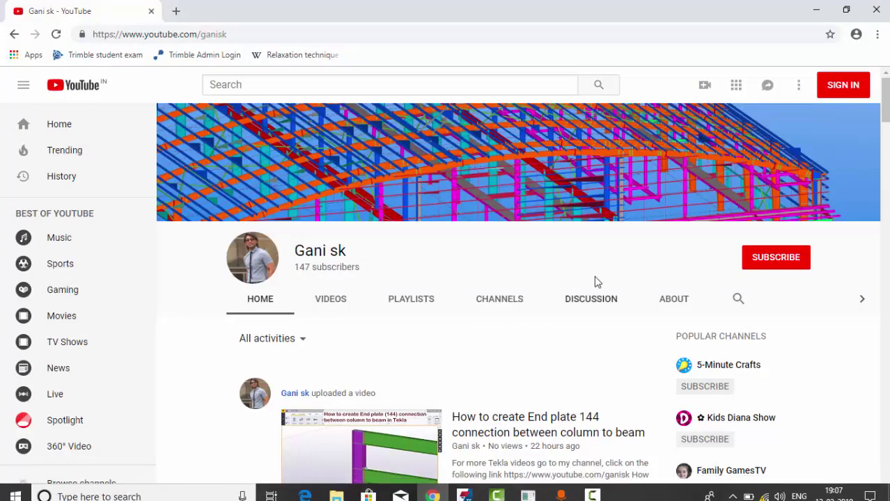